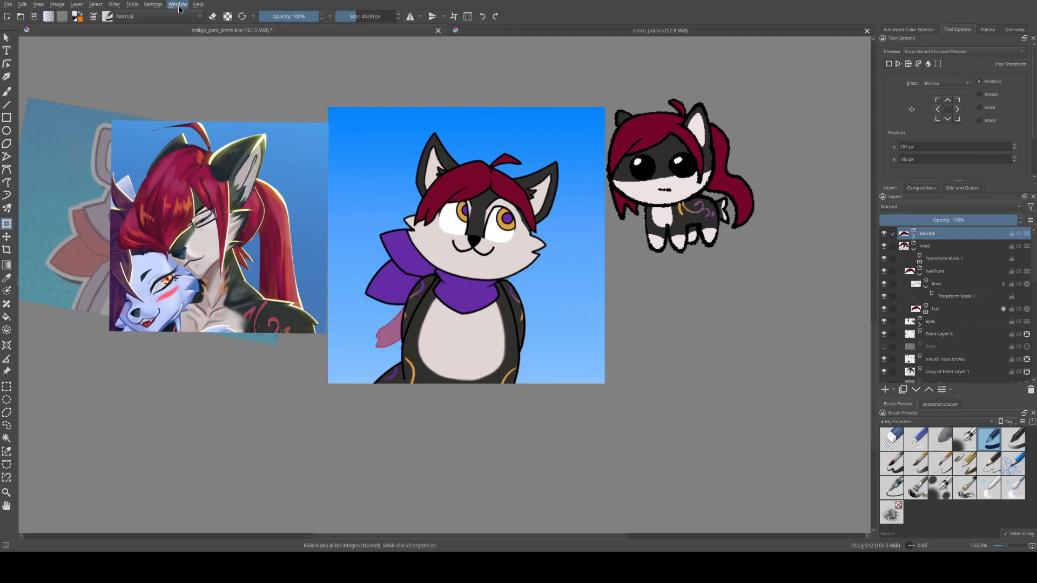
# Switch to the animation workspace layout and enlarge the timeline area so its layer tracks have more room
pyautogui.click(429, 34)
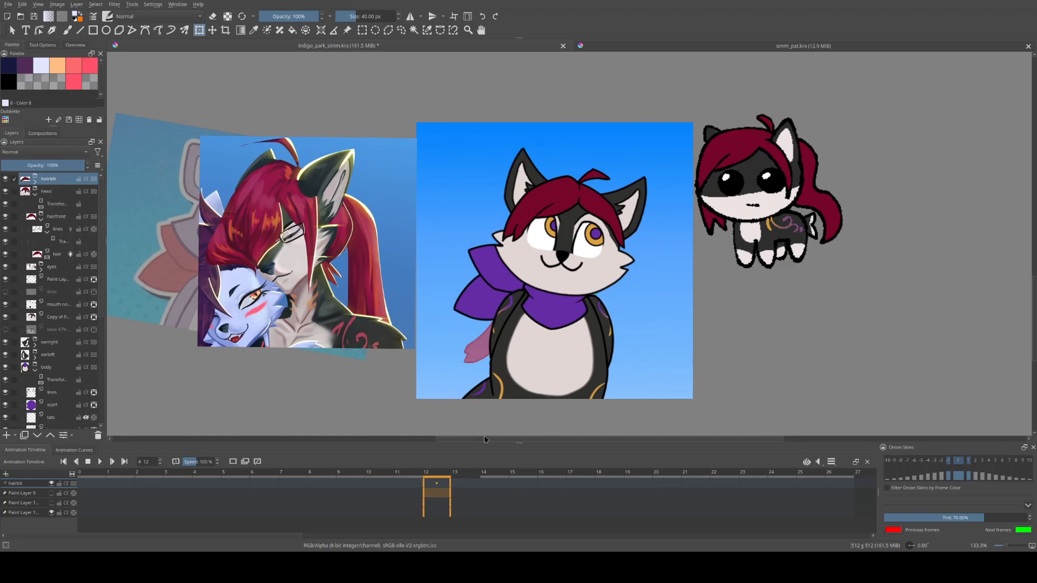
pyautogui.moveTo(526, 442); pyautogui.dragTo(518, 391)
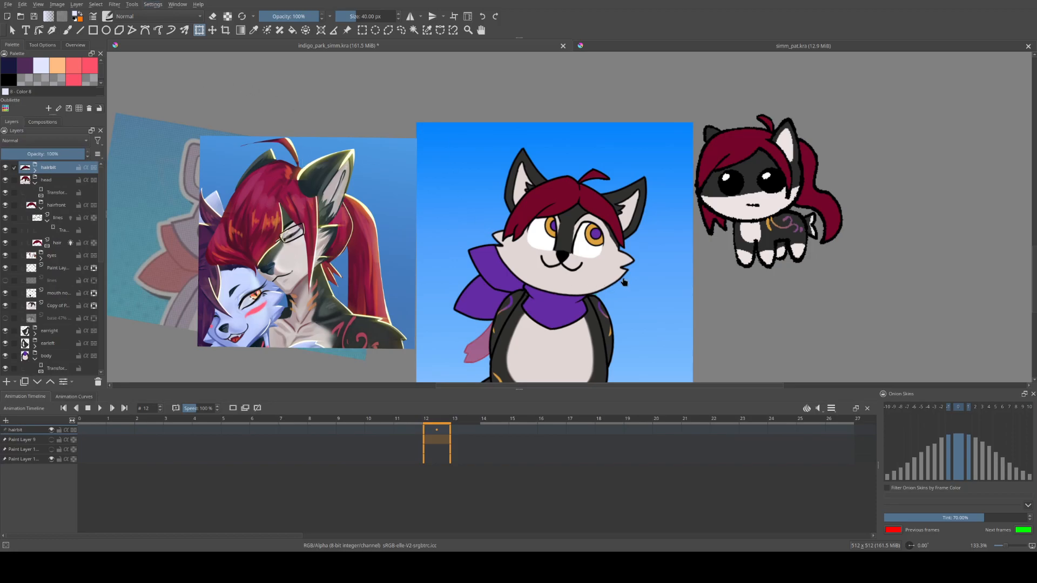
pyautogui.moveTo(624, 282); pyautogui.dragTo(580, 223)
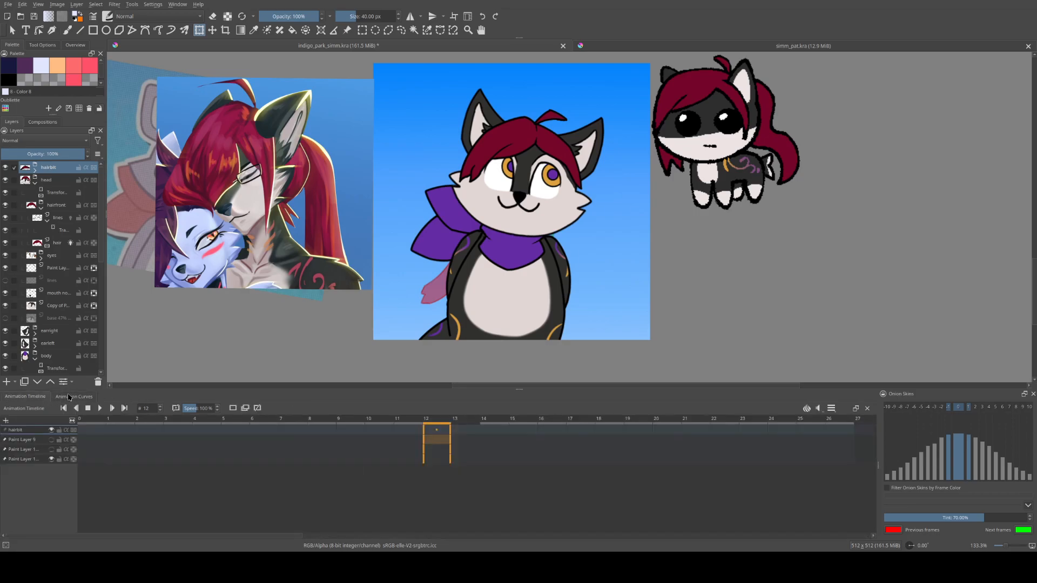
# Examine the frame-by-frame drawings on the tail group's base layer, going through the animation from frame 5 to frame 15
pyautogui.scroll(-5, 47, 340)
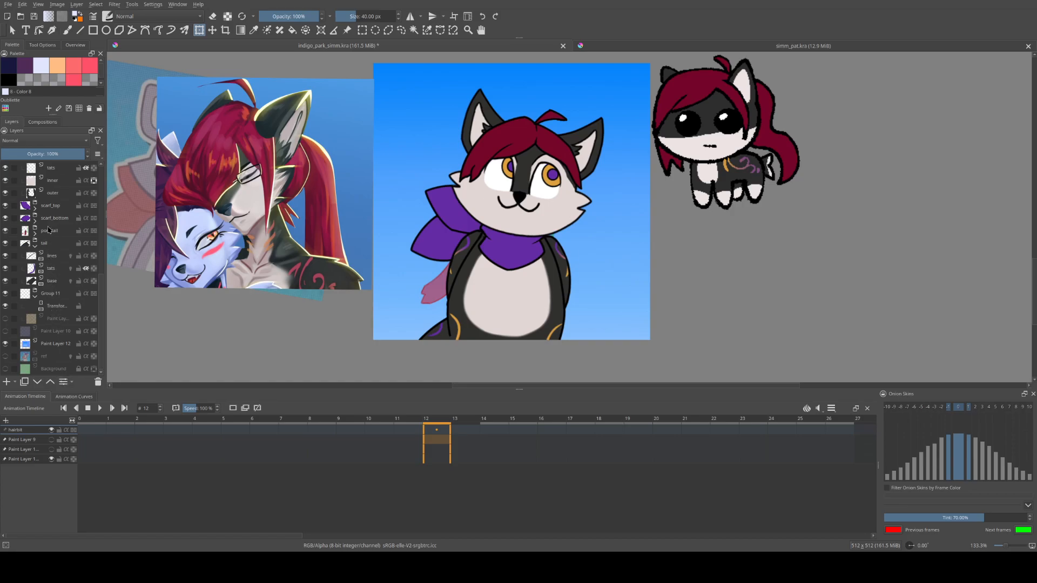
pyautogui.click(59, 284)
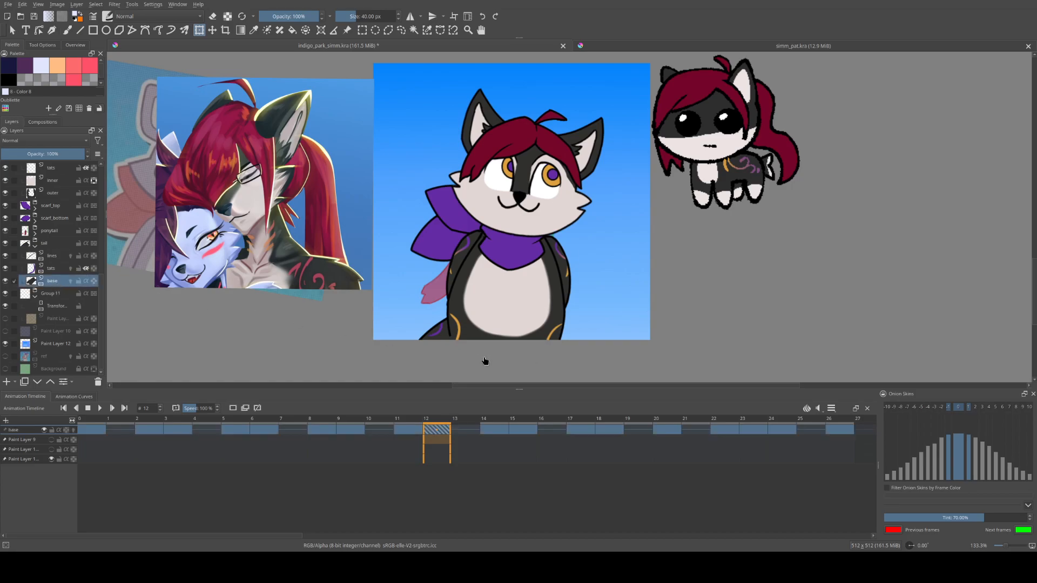
pyautogui.click(254, 433)
pyautogui.press('Left')
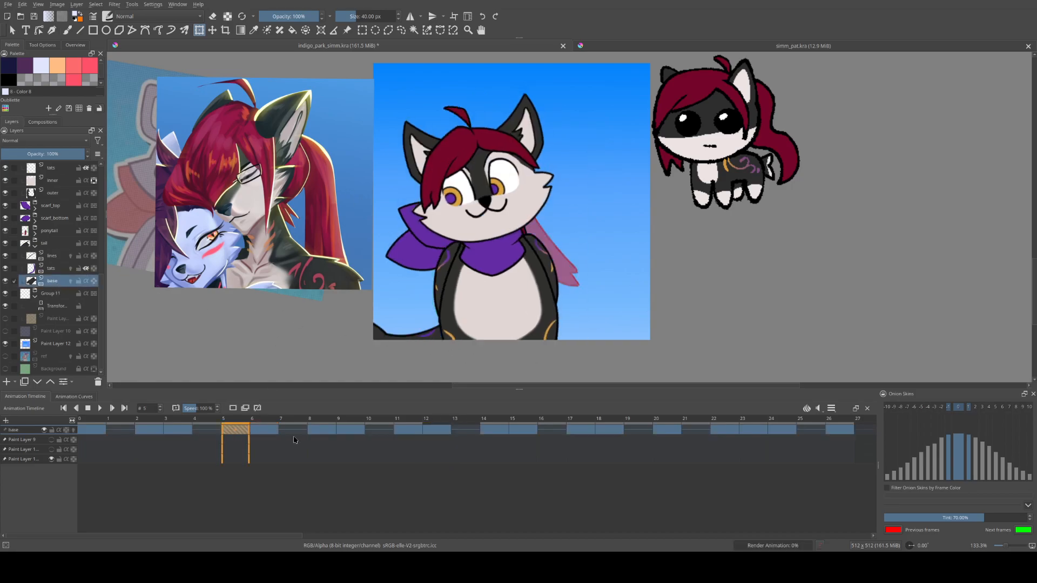
pyautogui.click(334, 435)
pyautogui.click(350, 433)
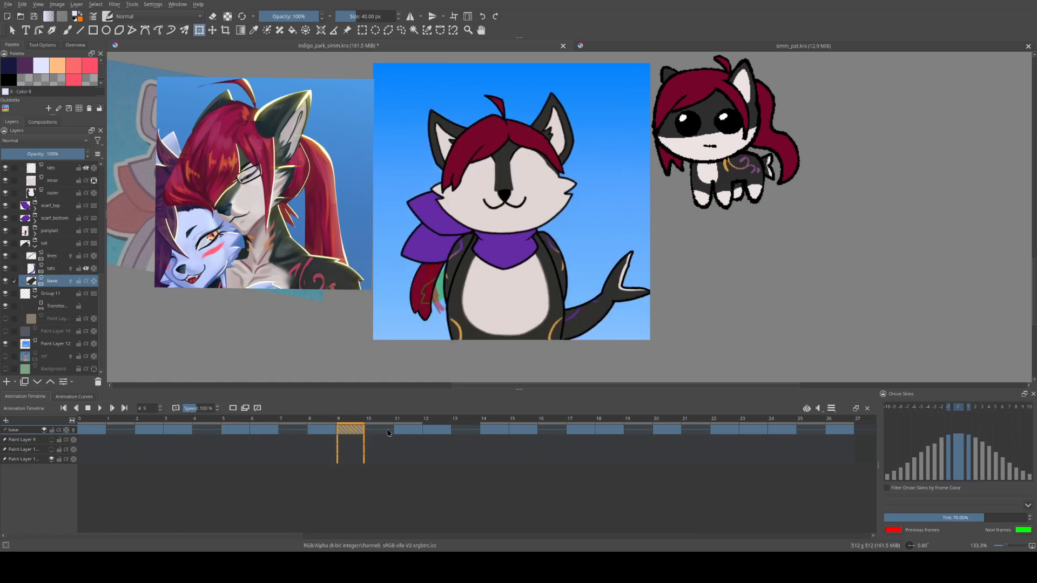
pyautogui.click(415, 433)
pyautogui.click(446, 433)
pyautogui.click(500, 434)
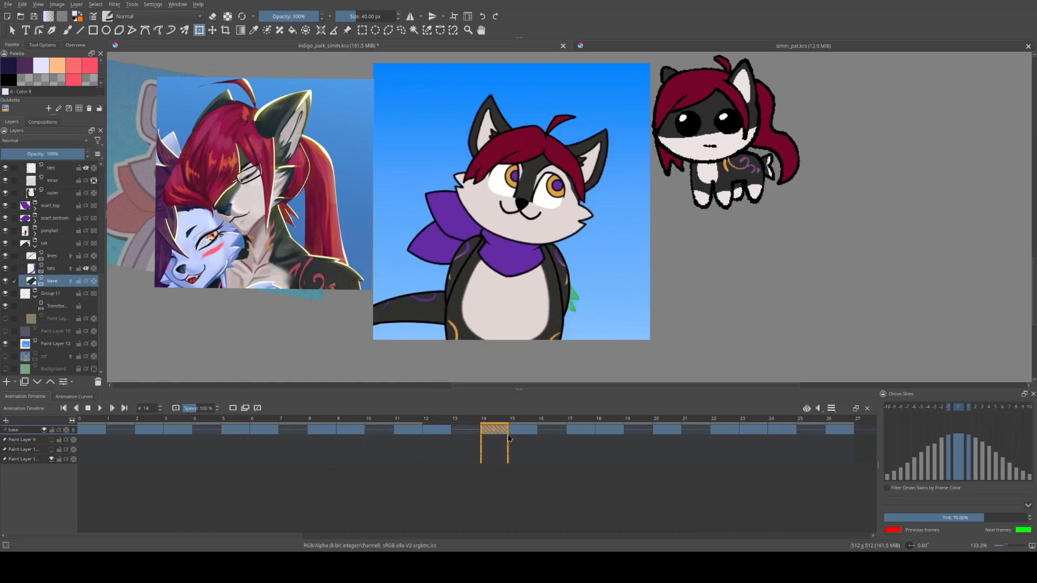
pyautogui.click(526, 434)
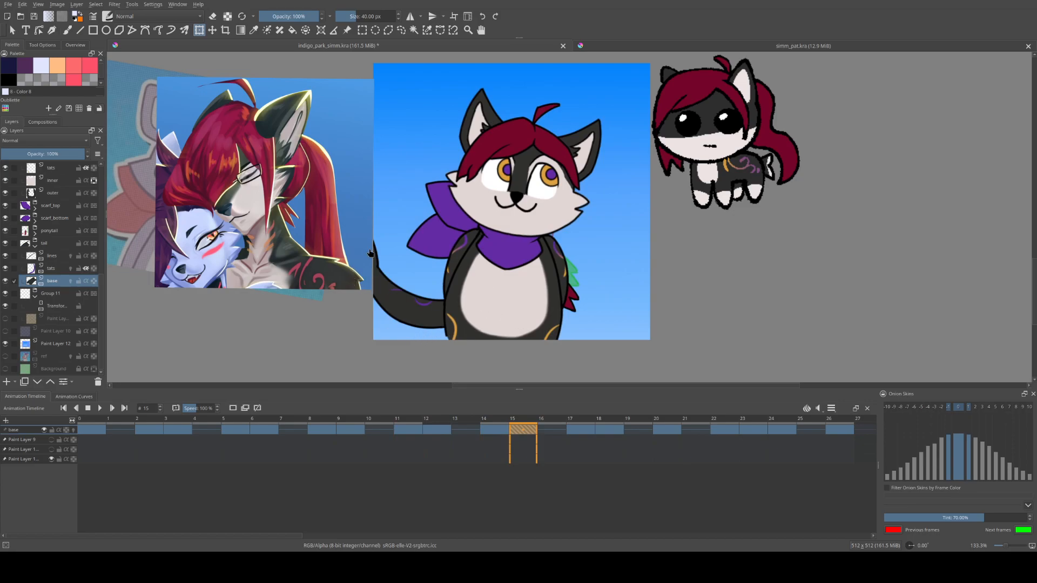
# Try to rotate the hair layer of the hairfront group freely at frame 15, and undo the rotation
pyautogui.scroll(5, 45, 275)
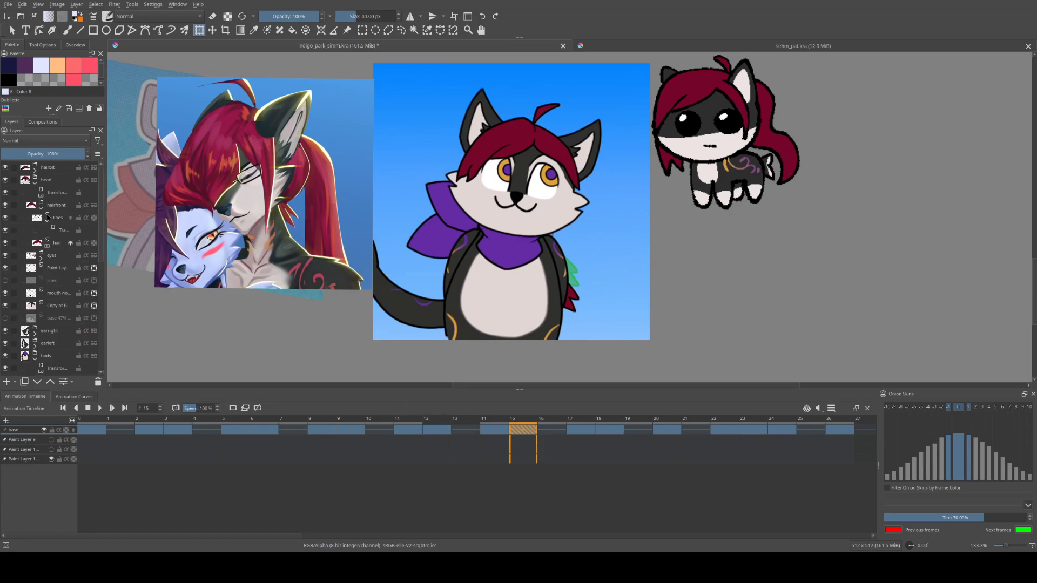
pyautogui.click(59, 247)
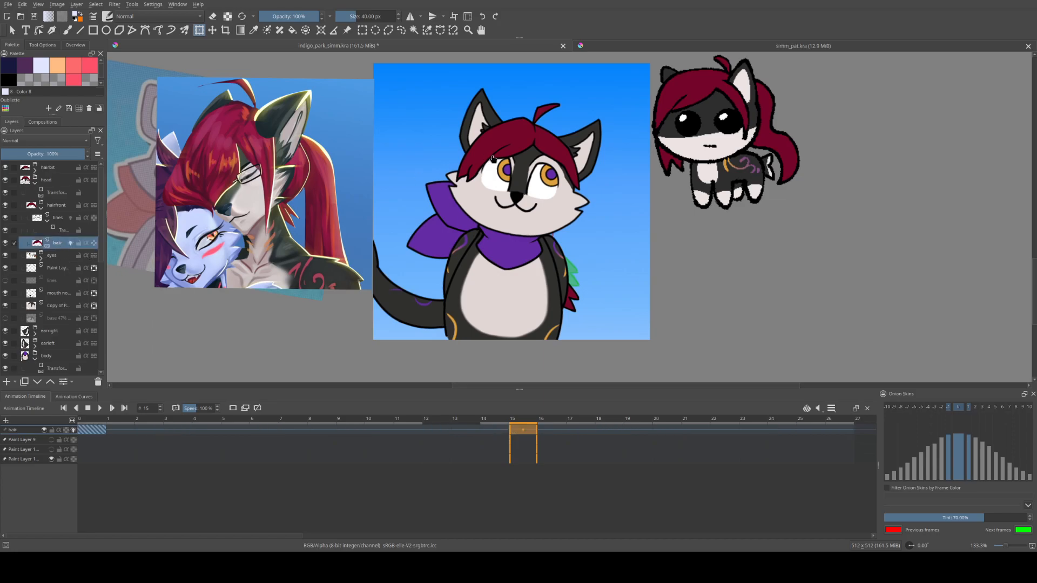
pyautogui.click(516, 151)
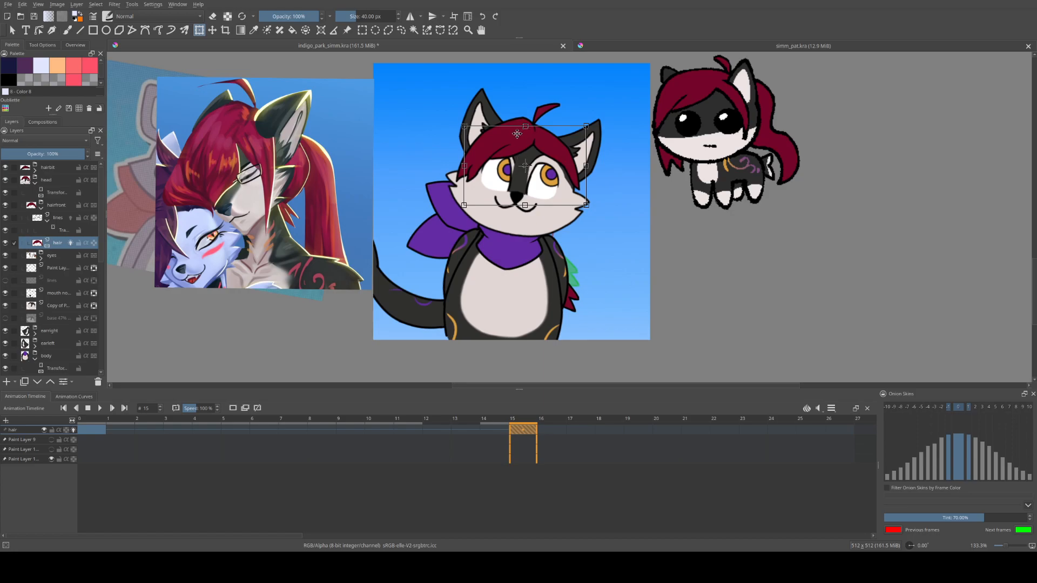
pyautogui.moveTo(597, 174); pyautogui.dragTo(631, 130)
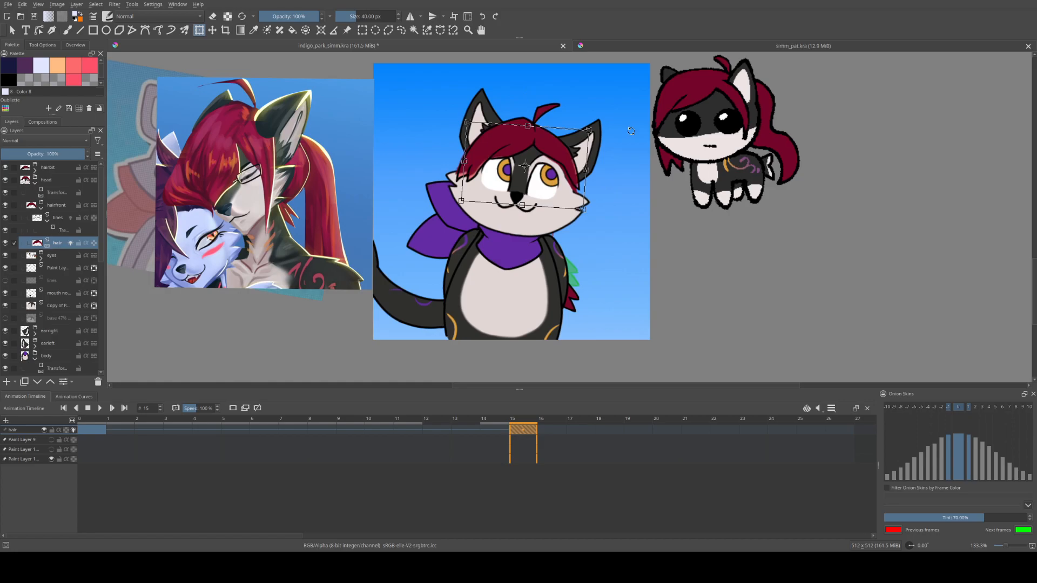
pyautogui.hotkey('ctrl', 'z')
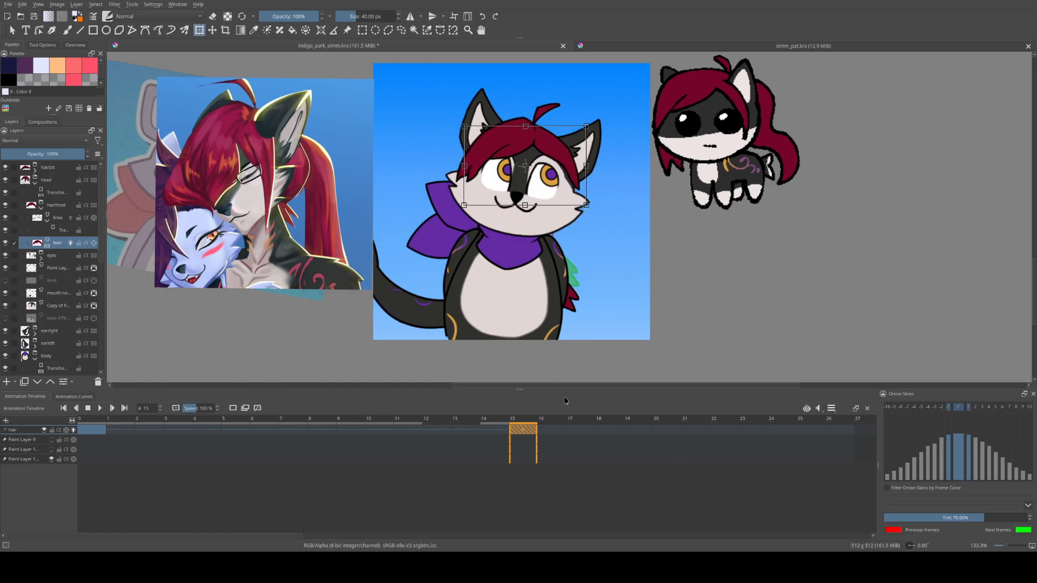
# Check the hair layer at frames 0, 1 and 3, and delete the transform mask attached to the hairfront lines layer
pyautogui.click(101, 431)
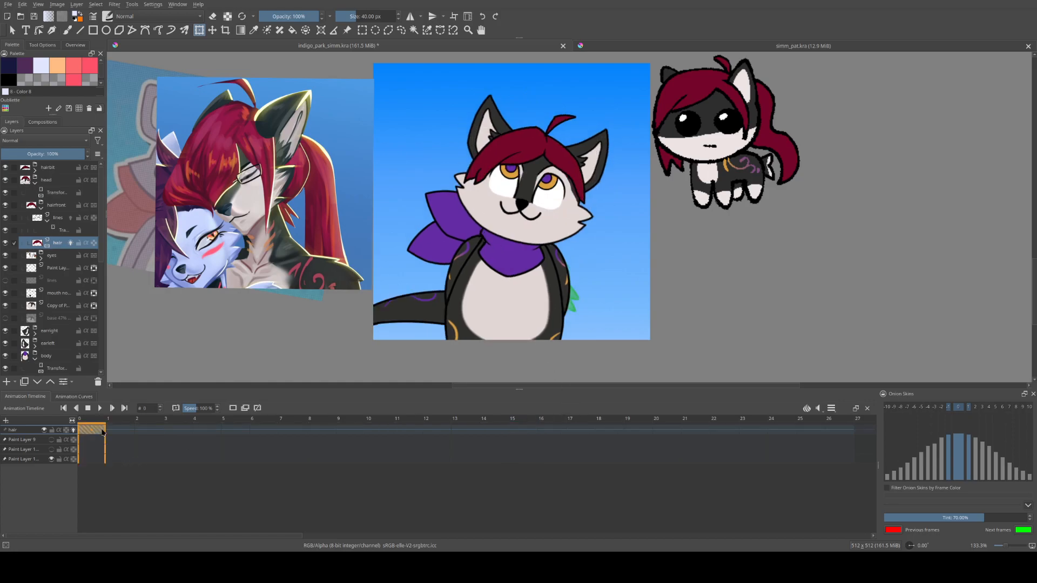
pyautogui.click(136, 430)
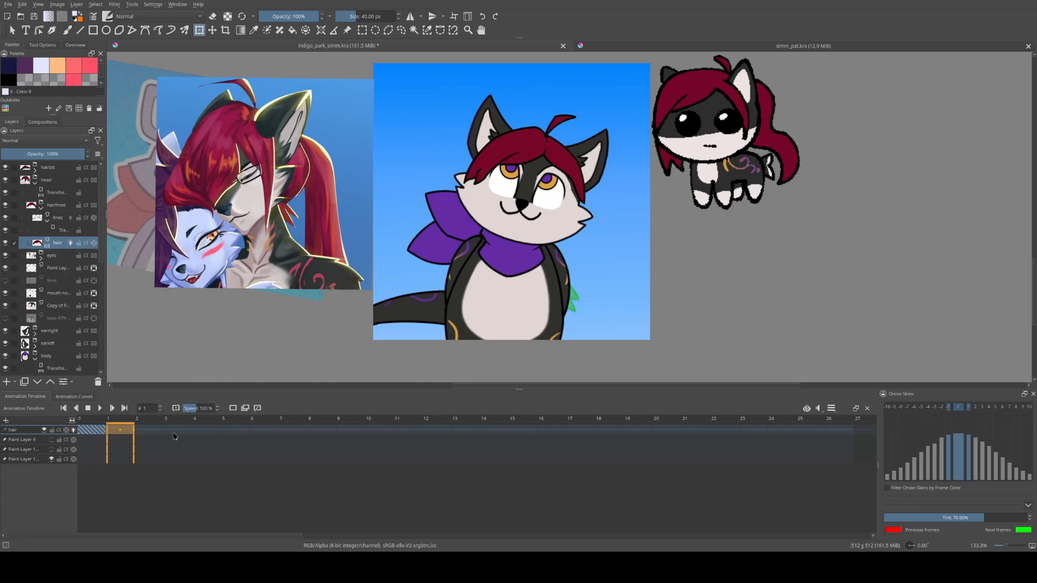
pyautogui.click(178, 432)
pyautogui.click(68, 228)
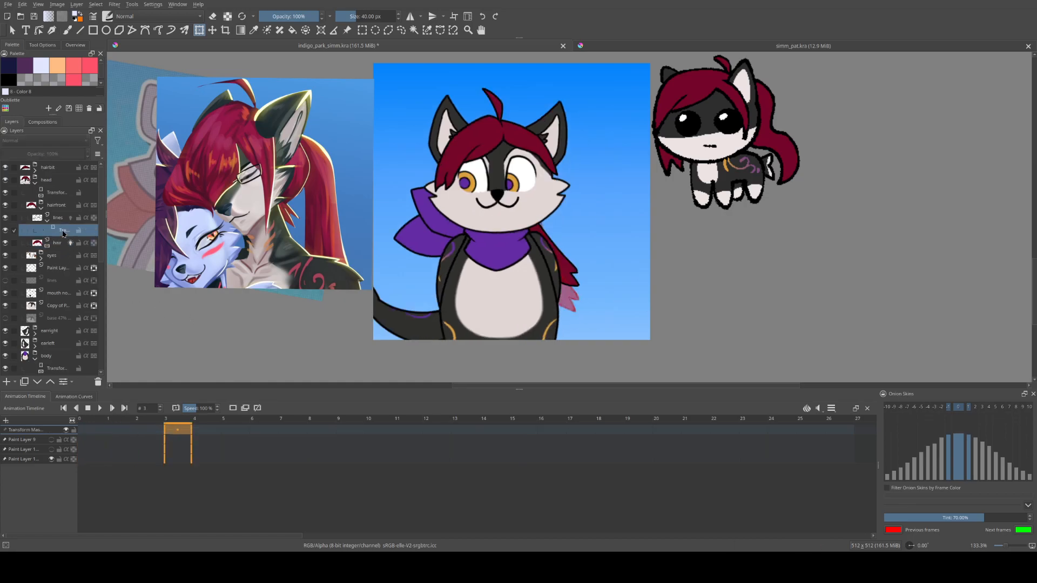
pyautogui.click(98, 382)
# Delete the head group's transform mask and add a new, empty transform mask to the head group
pyautogui.click(54, 193)
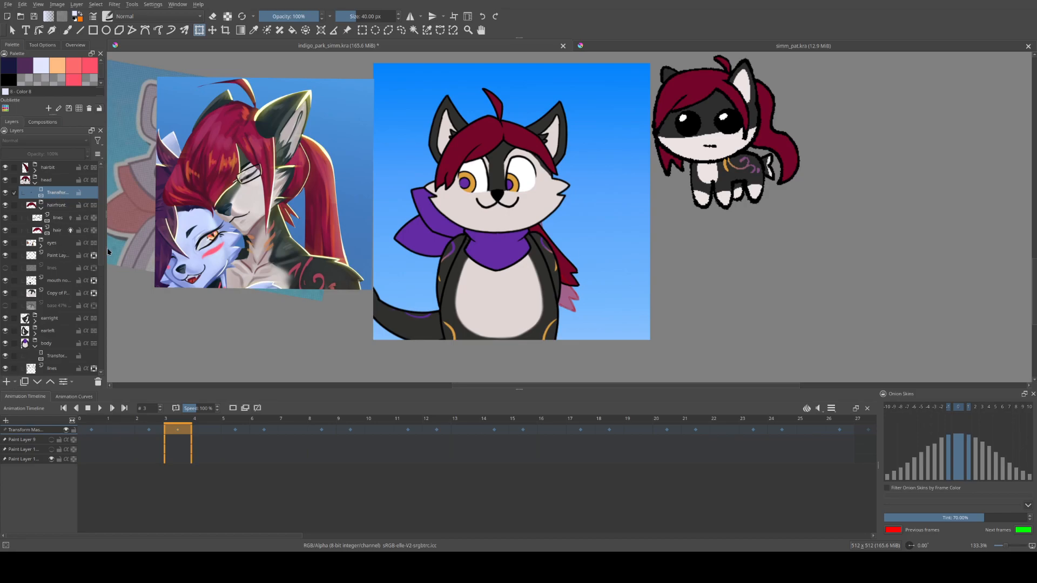
pyautogui.hotkey('shift', 'Delete')
pyautogui.click(55, 181)
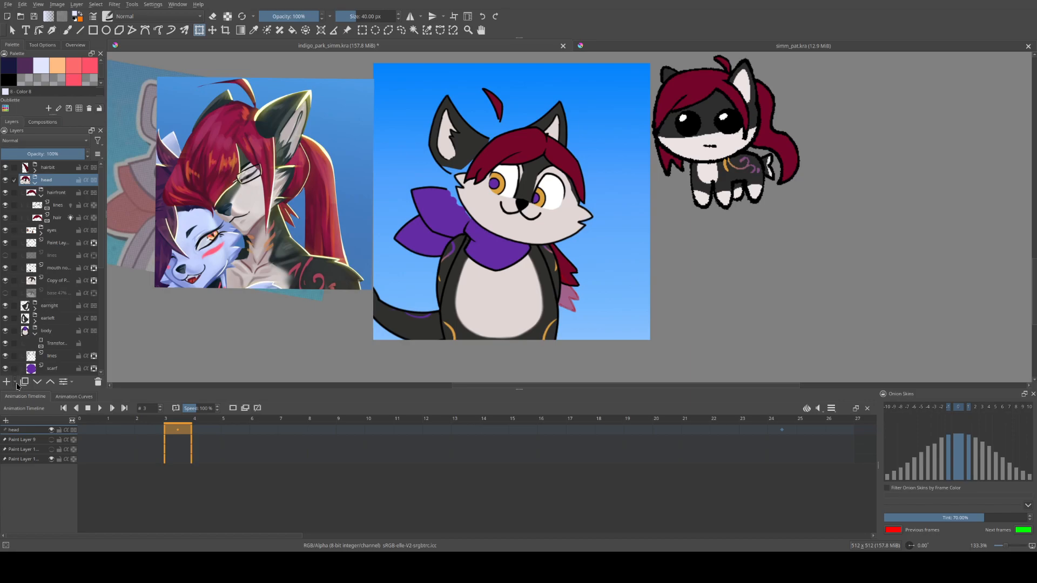
pyautogui.click(41, 499)
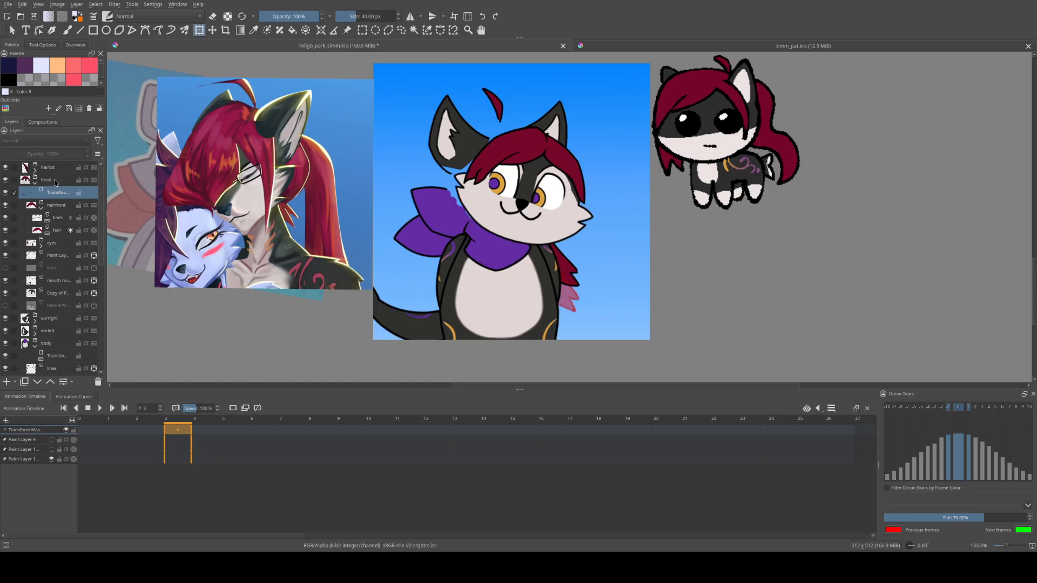
# Remove the new transform mask and undo until the head group's original keyframed mask is restored
pyautogui.click(55, 182)
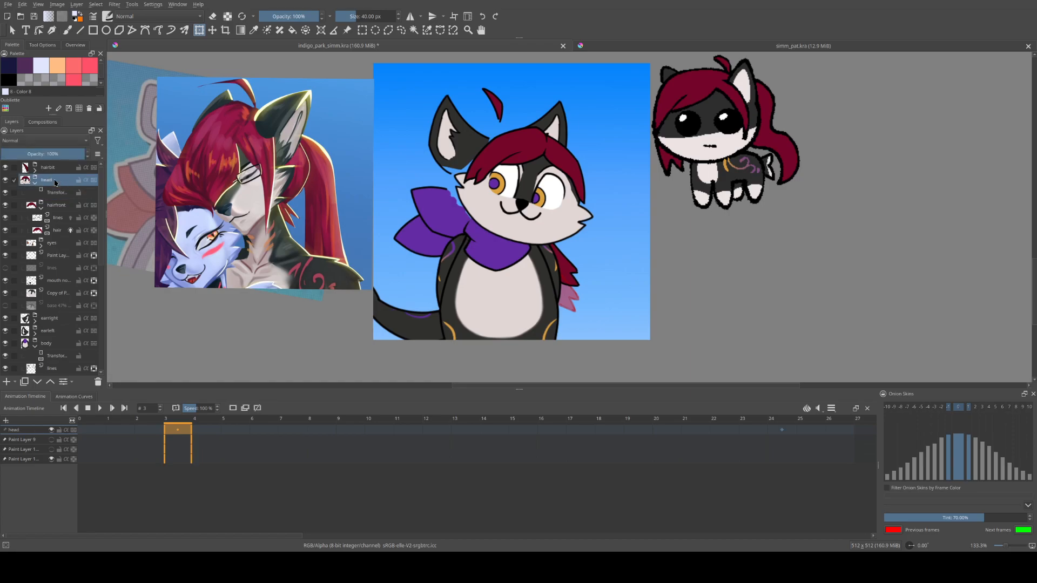
pyautogui.click(59, 221)
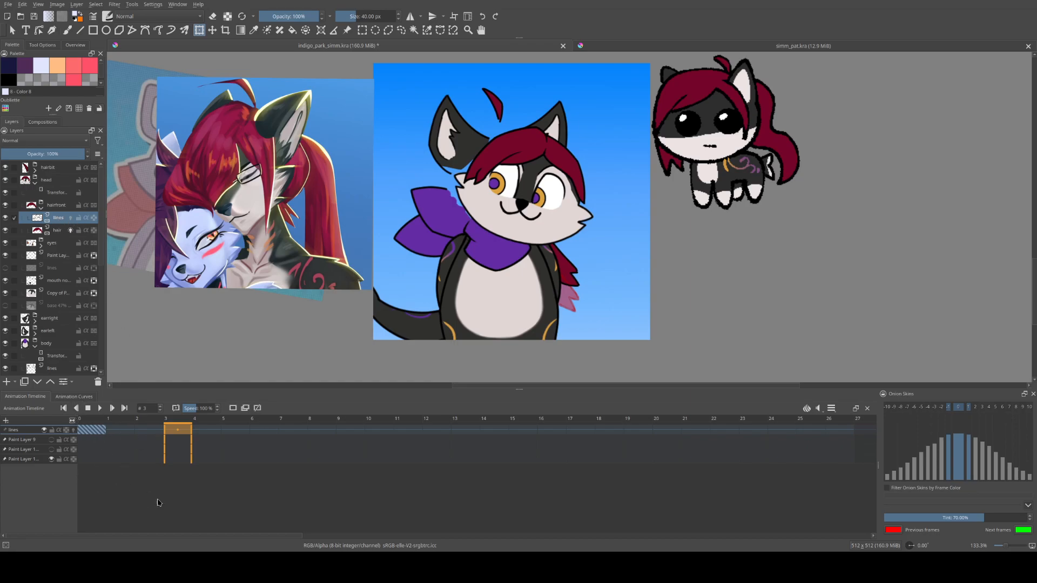
pyautogui.click(57, 194)
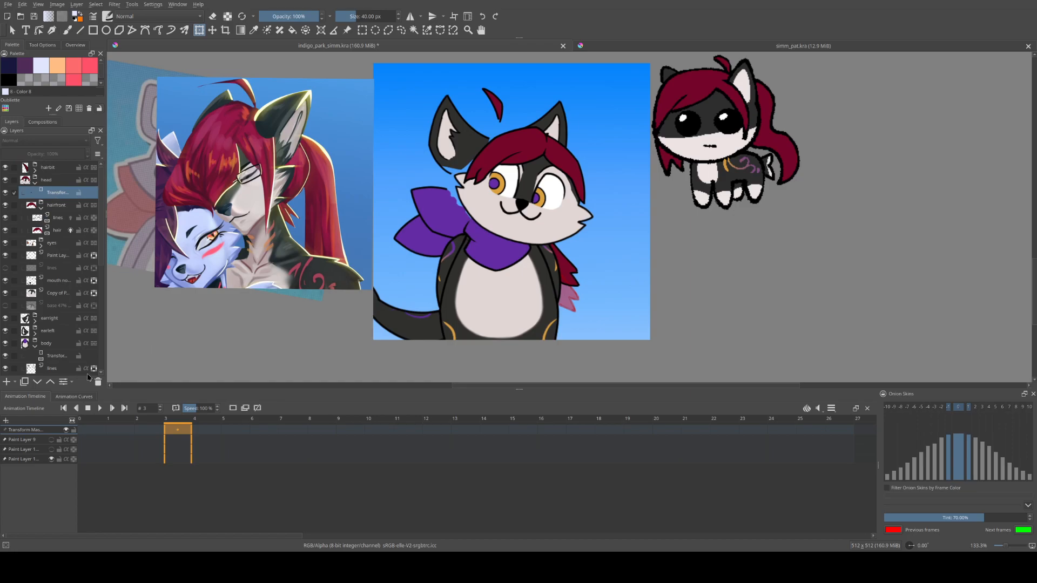
pyautogui.click(483, 17)
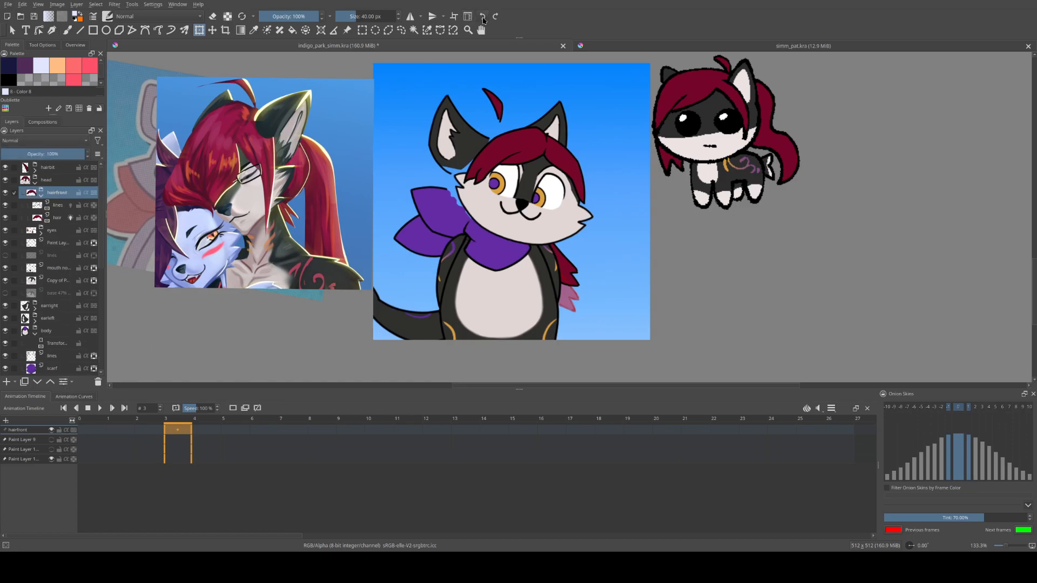
pyautogui.click(483, 17)
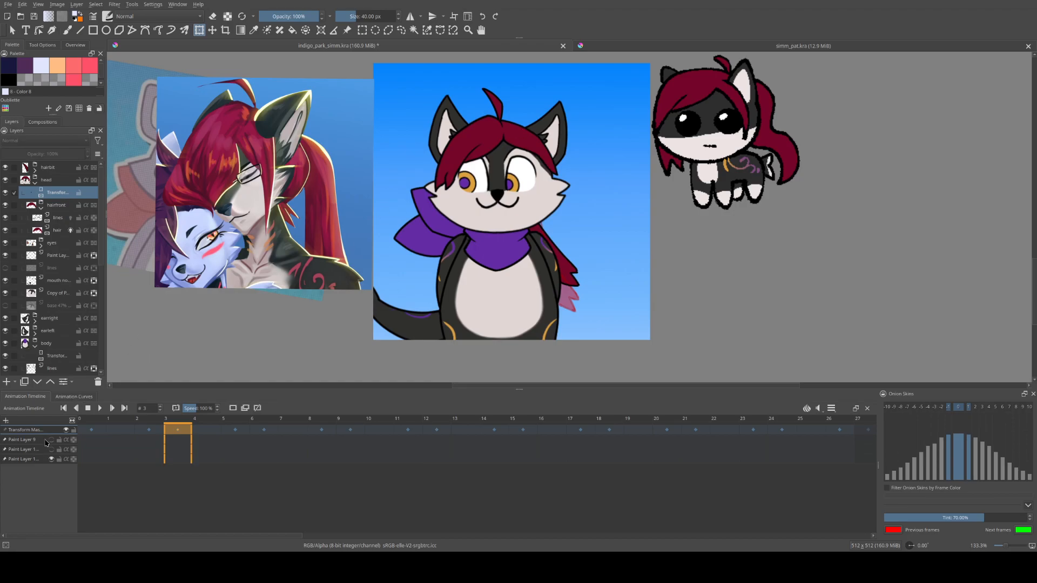
# Examine the animation curves of the head group's transform mask, scrubbing through frames 2 to 11 and previewing the playback
pyautogui.click(73, 397)
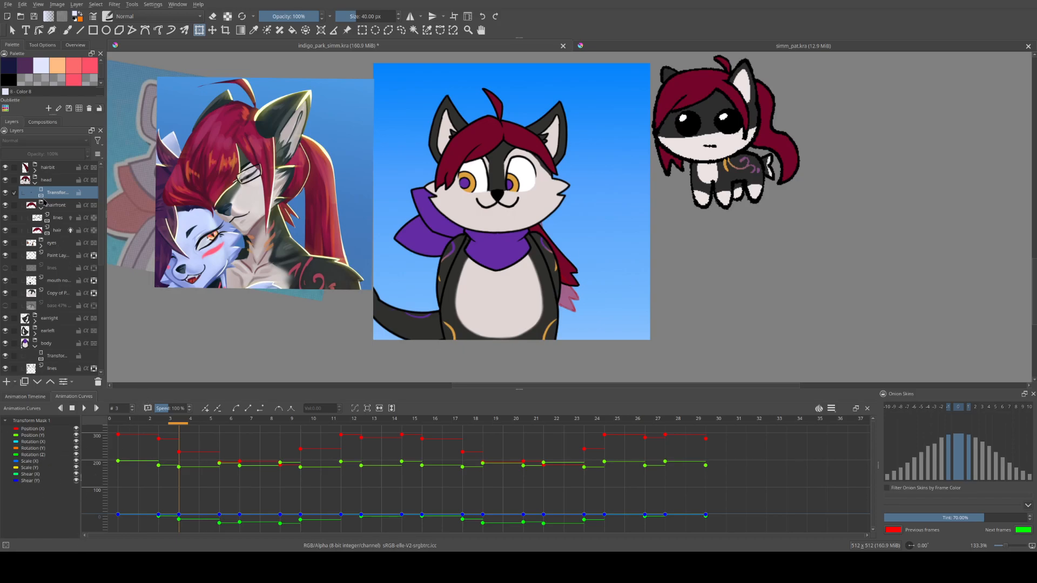
pyautogui.click(159, 427)
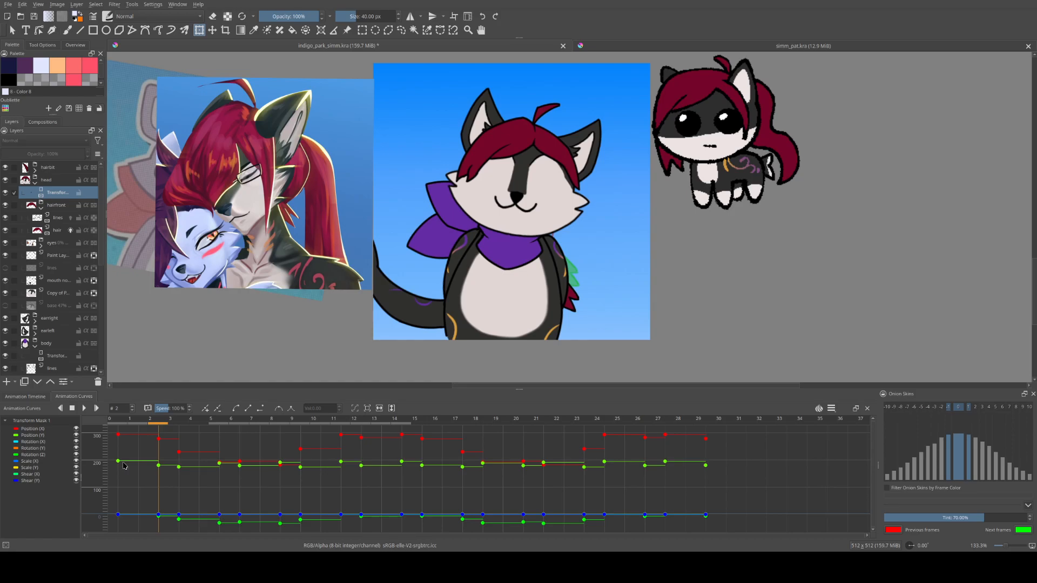
pyautogui.click(280, 524)
pyautogui.click(178, 426)
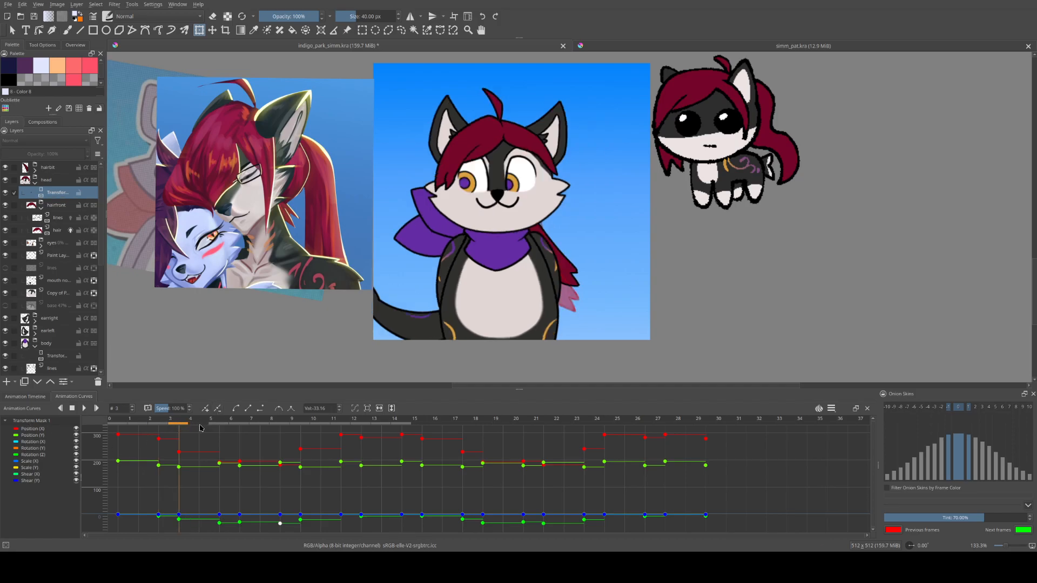
pyautogui.moveTo(217, 427); pyautogui.dragTo(339, 425)
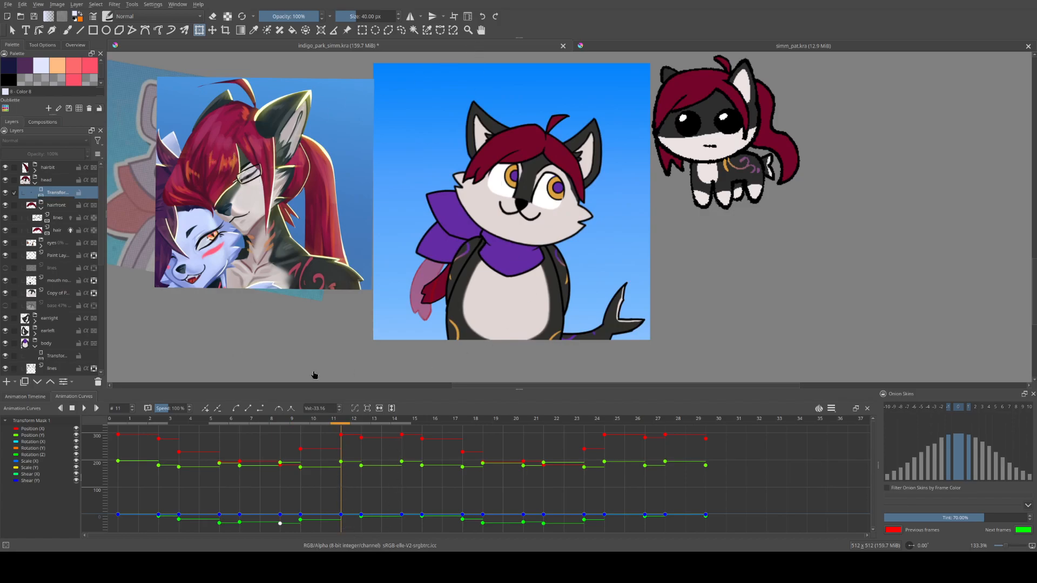
pyautogui.click(84, 409)
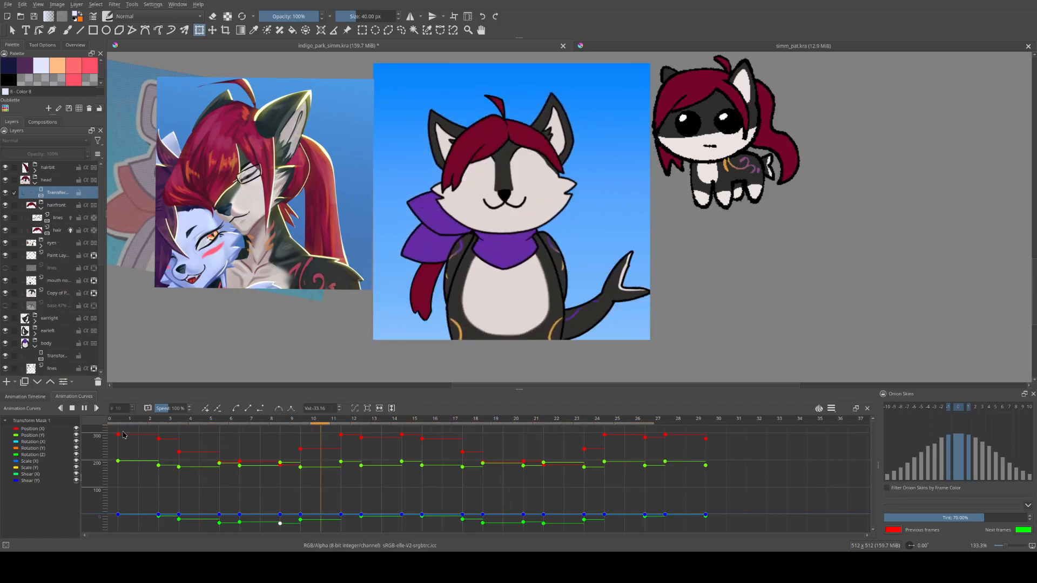
pyautogui.click(72, 408)
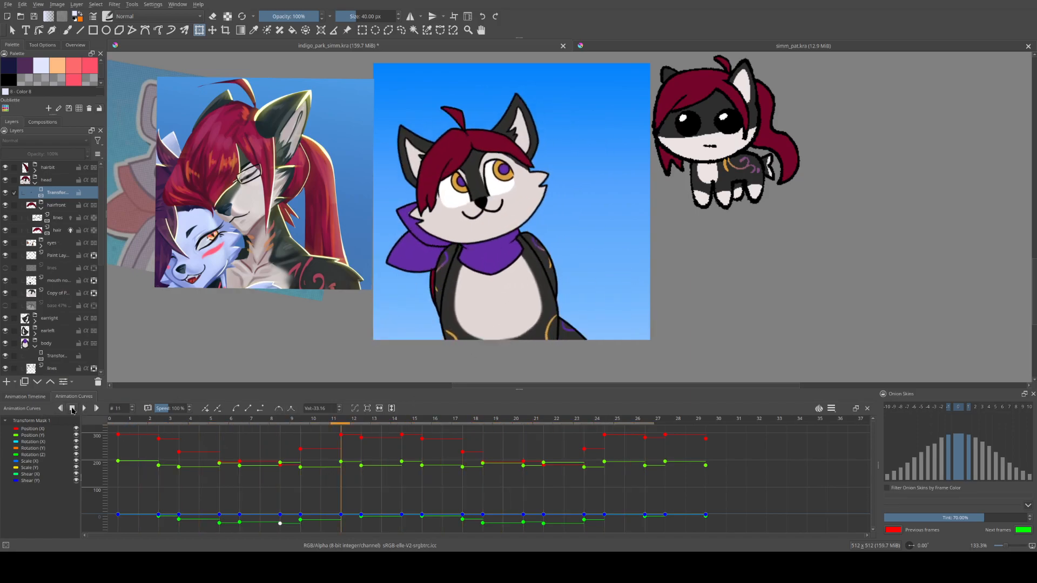
# Expand the eyes group and examine the timeline keyframes of its lines and pupil layers and of the group itself
pyautogui.click(42, 247)
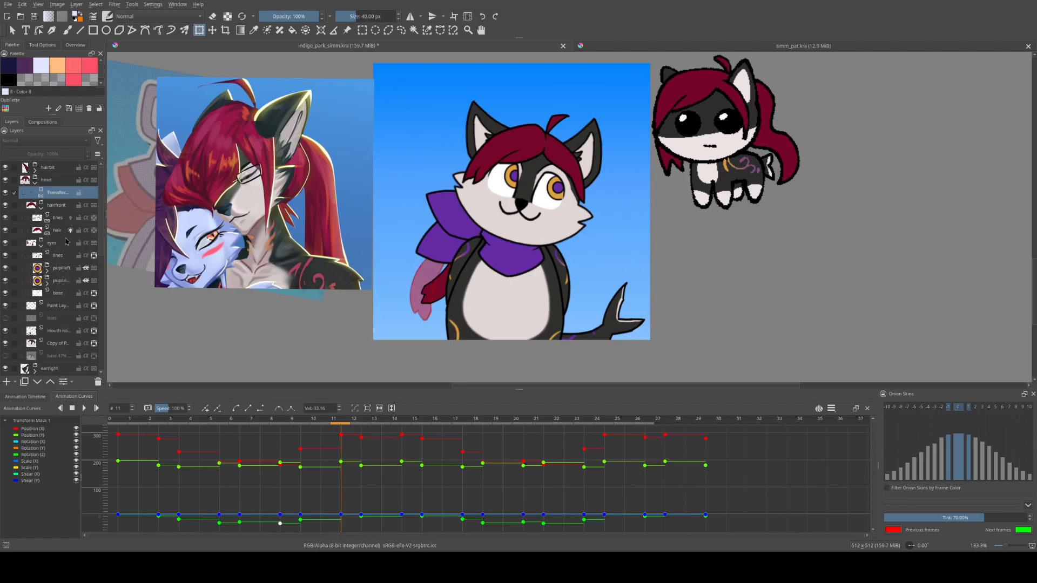
pyautogui.click(61, 293)
pyautogui.click(61, 281)
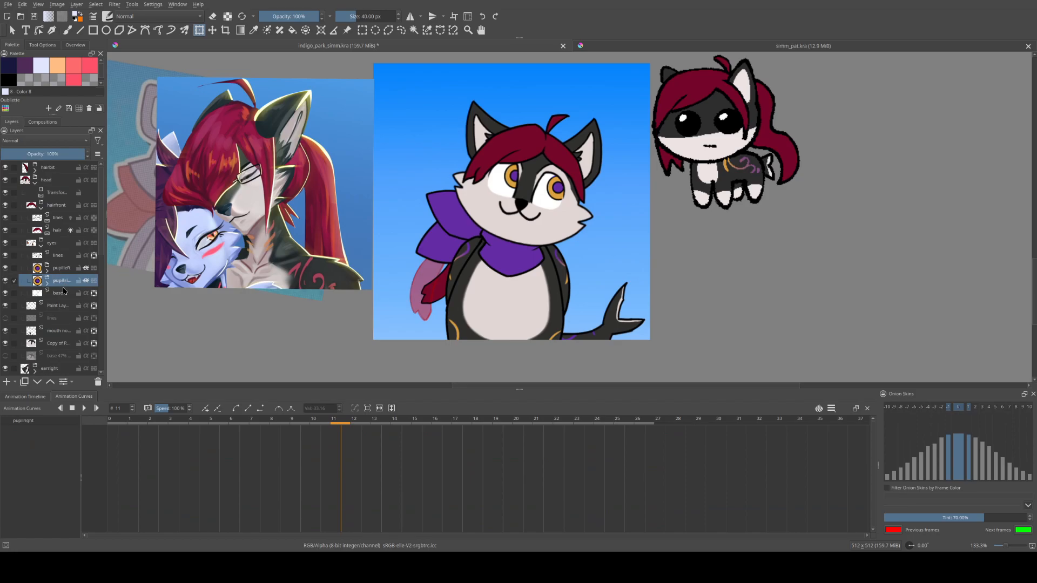
pyautogui.click(30, 397)
pyautogui.click(59, 259)
pyautogui.click(59, 269)
pyautogui.click(58, 282)
pyautogui.click(57, 247)
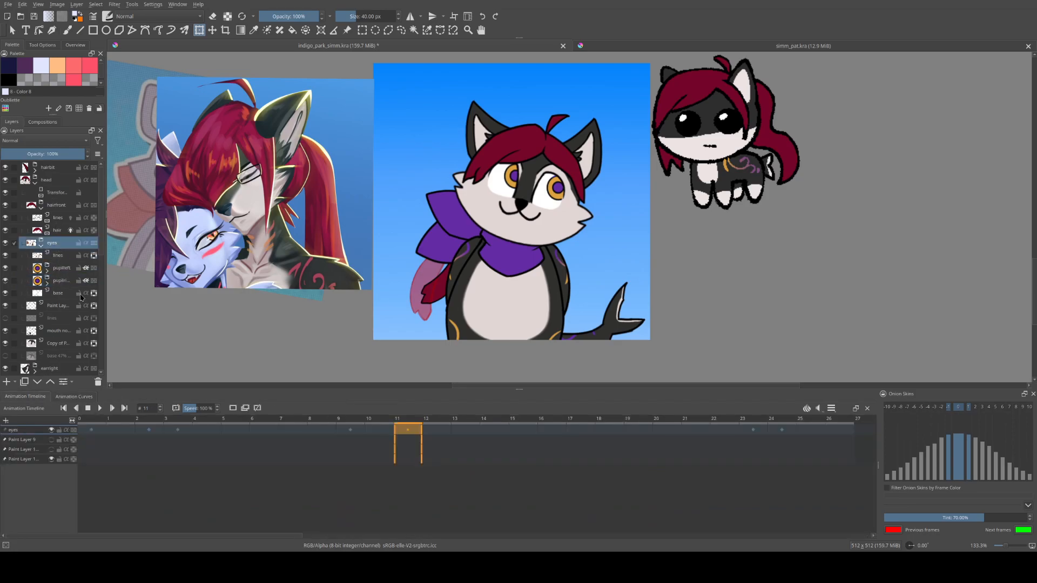
# Look through the layer stack and check the timeline keyframes of the eyes group's base and lines layers
pyautogui.scroll(-4, 87, 301)
pyautogui.scroll(-4, 61, 266)
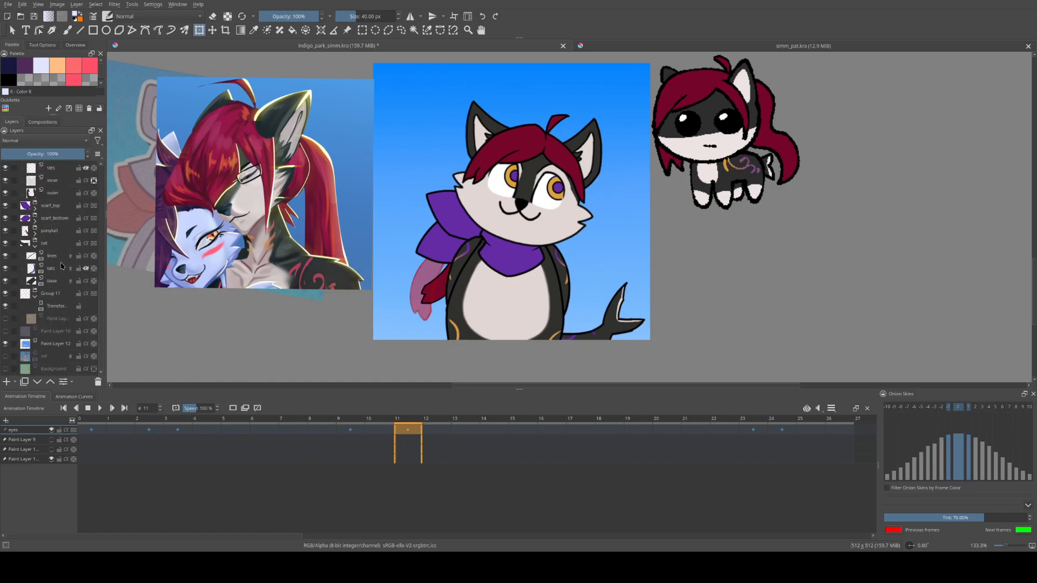
pyautogui.scroll(9, 61, 266)
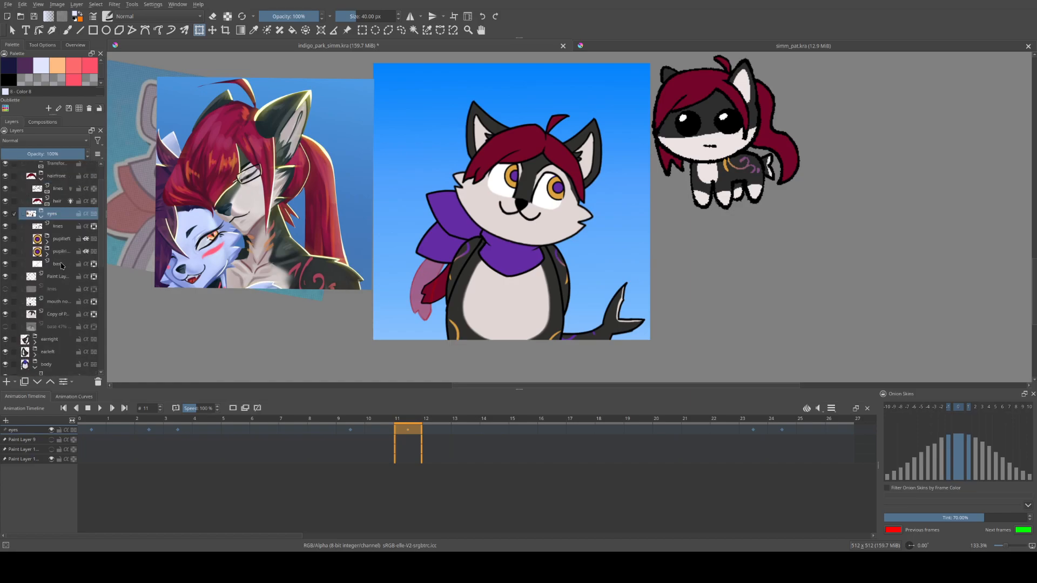
pyautogui.scroll(1, 61, 265)
pyautogui.click(63, 293)
pyautogui.click(61, 244)
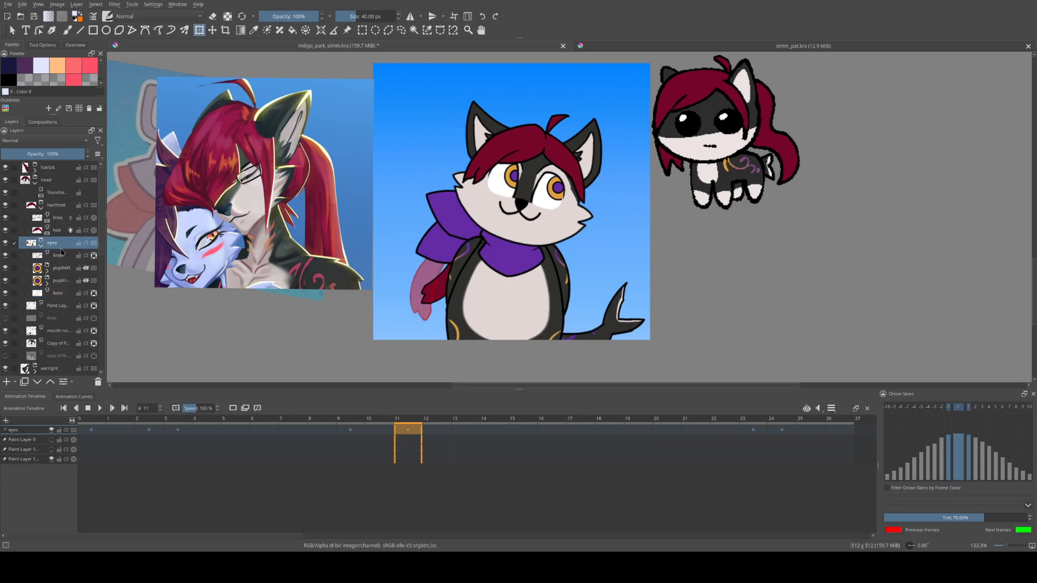
pyautogui.click(62, 255)
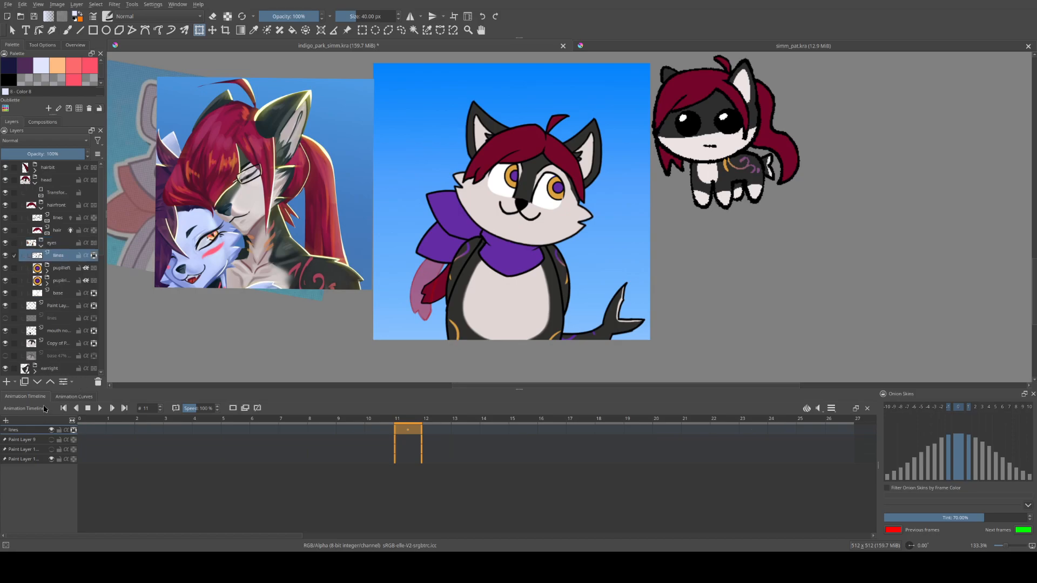
# Expand the left pupil group and examine its transform mask's keyframes and animation curves, scrubbing from frame 11 to frame 14
pyautogui.click(60, 272)
pyautogui.click(48, 273)
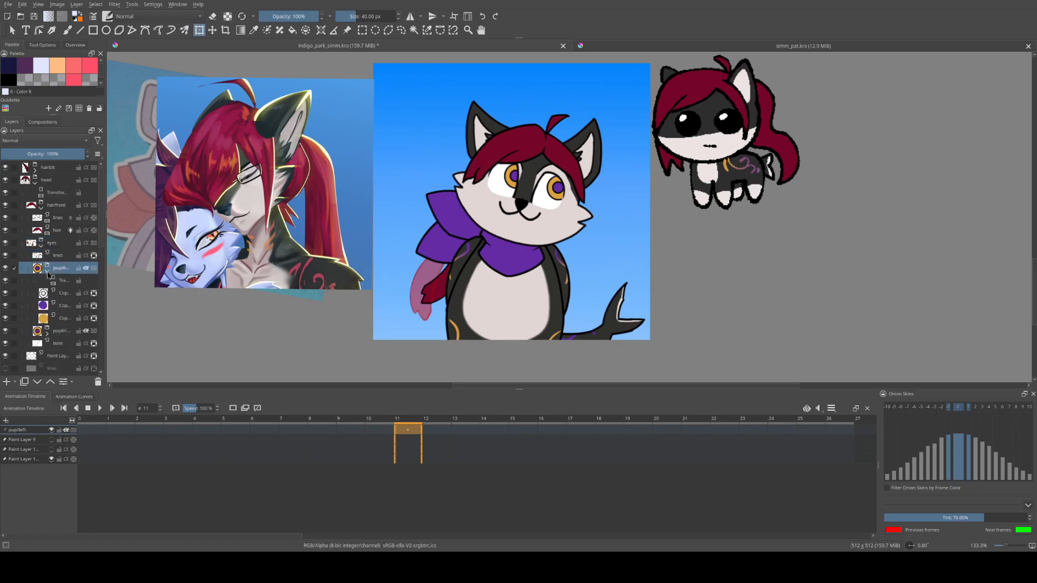
pyautogui.click(65, 280)
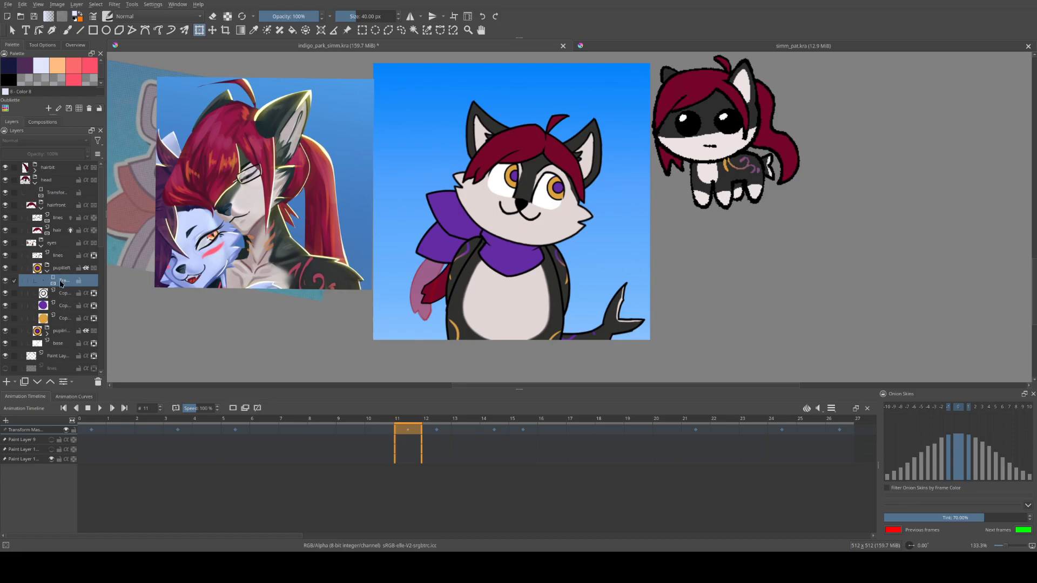
pyautogui.click(86, 398)
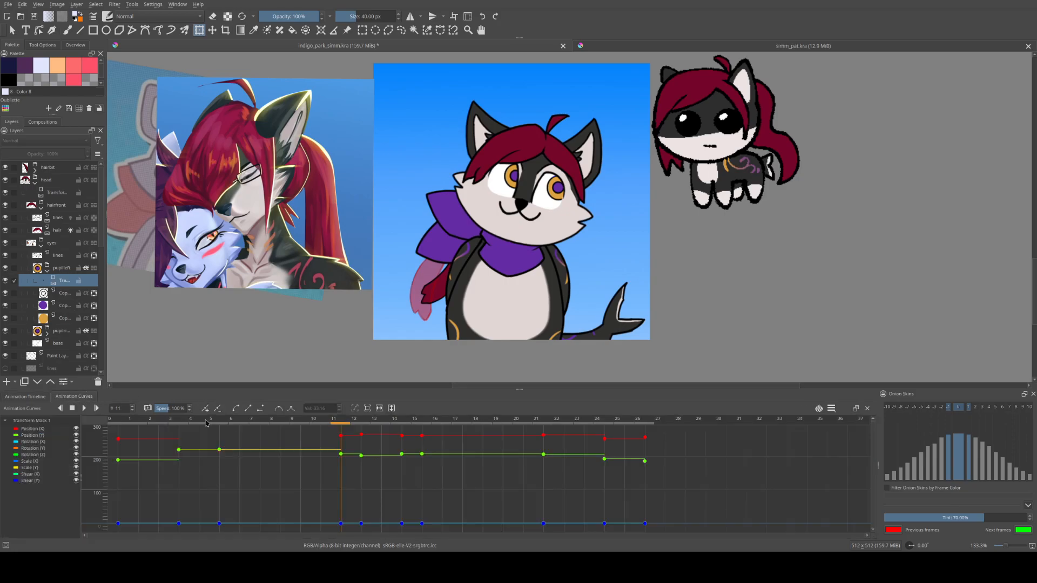
pyautogui.moveTo(343, 433); pyautogui.dragTo(402, 423)
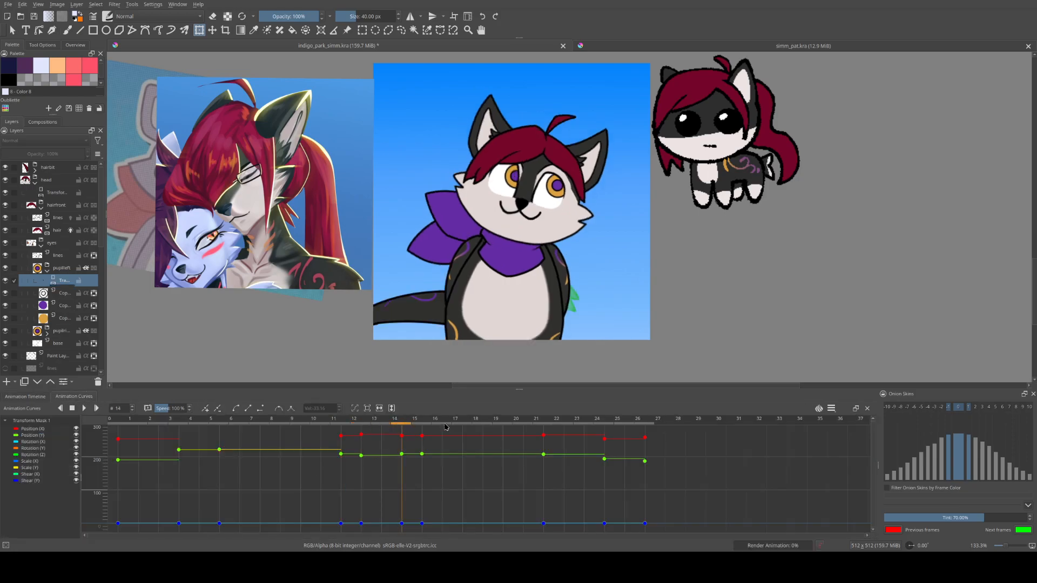
# Examine the animation curves of the head group's transform mask at different zoom levels, ending with all curves fitted in view
pyautogui.click(57, 182)
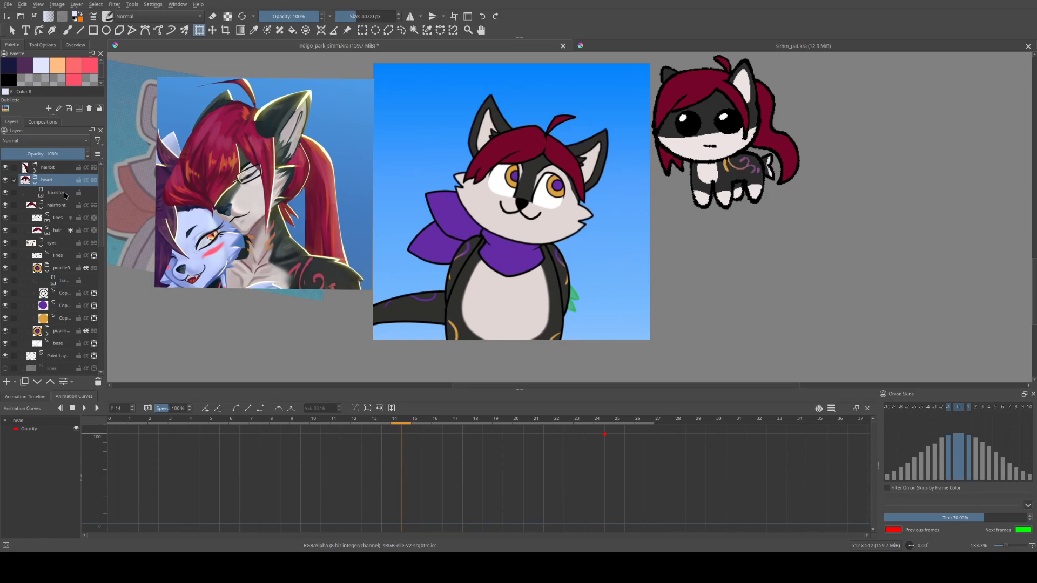
pyautogui.click(59, 193)
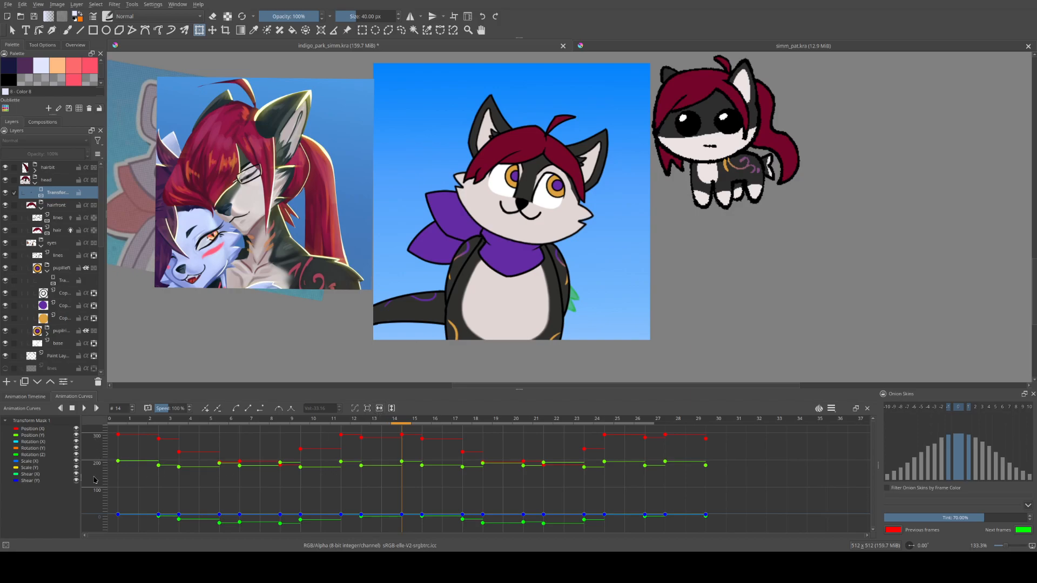
pyautogui.moveTo(99, 448)
pyautogui.mouseDown()
pyautogui.moveTo(99, 473)
pyautogui.moveTo(99, 433)
pyautogui.mouseUp()
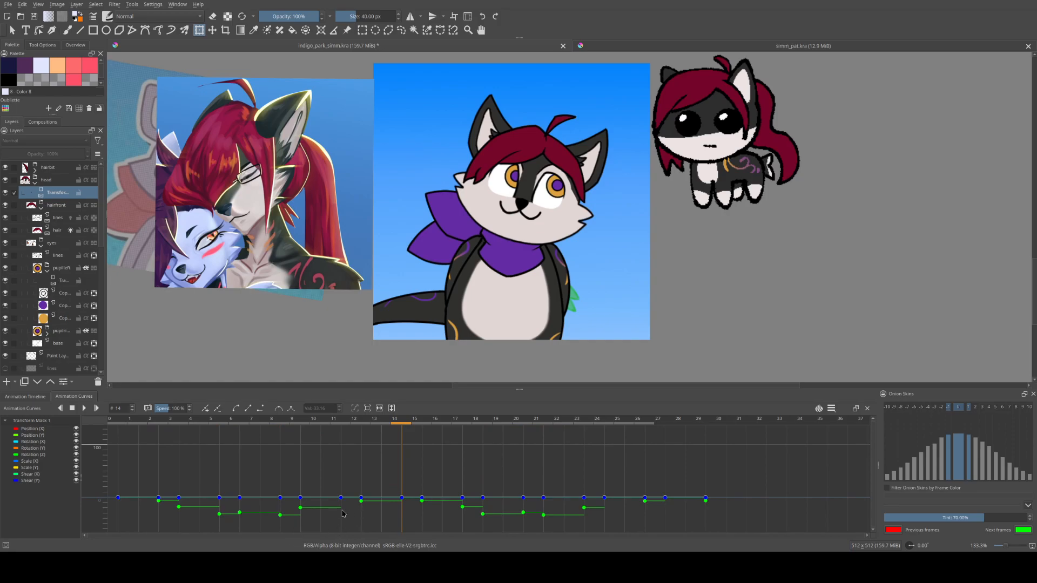
pyautogui.click(392, 409)
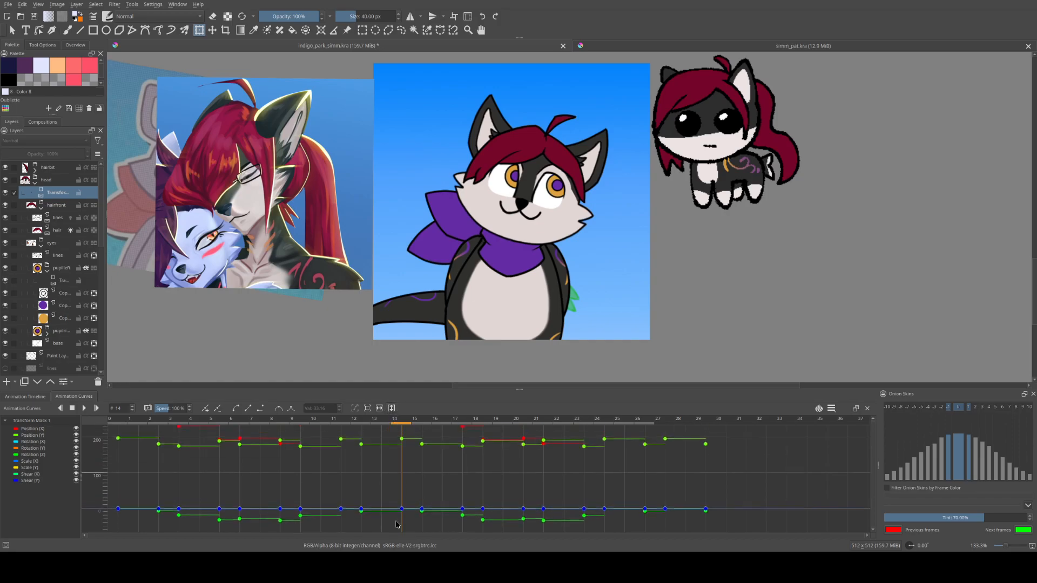
pyautogui.moveTo(394, 442); pyautogui.dragTo(417, 412)
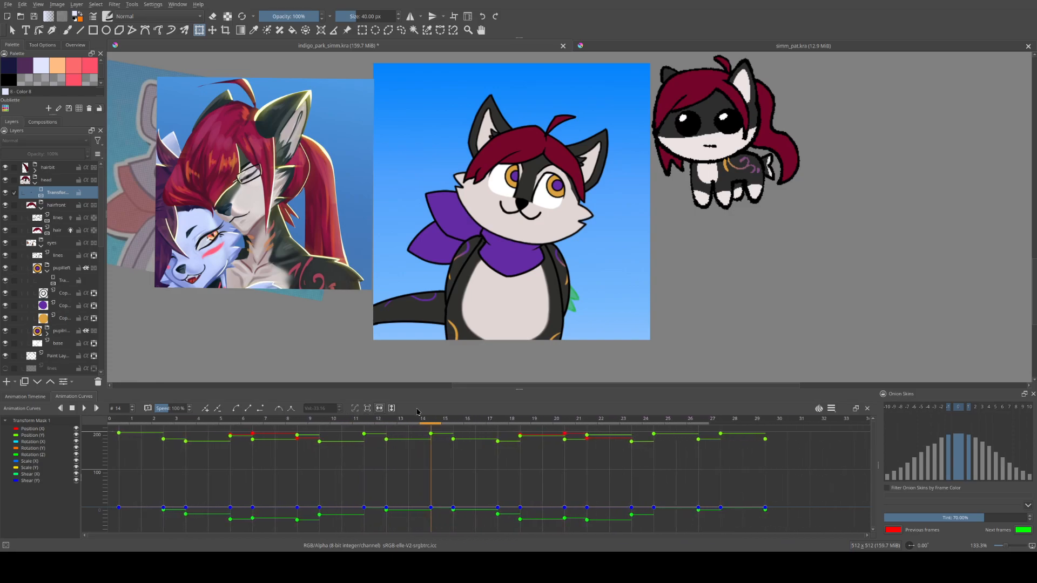
pyautogui.moveTo(380, 411); pyautogui.dragTo(390, 429)
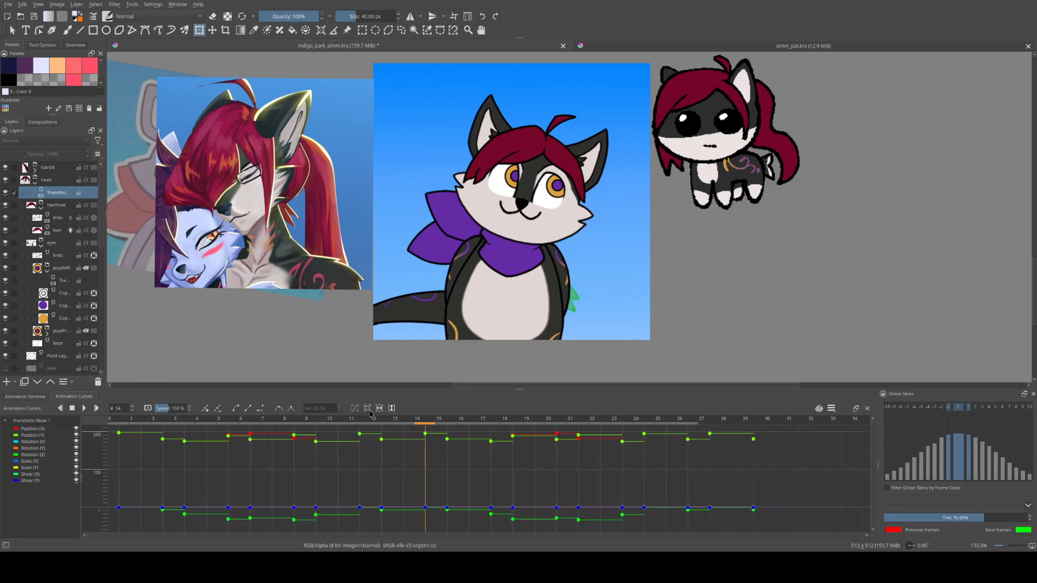
pyautogui.click(356, 410)
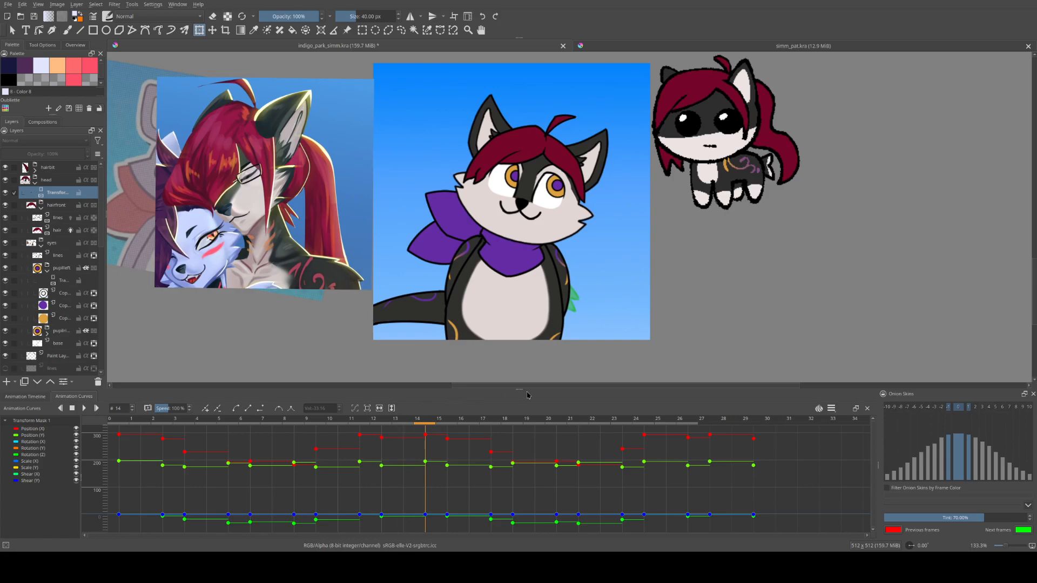
# Enlarge the animation curves area and add a keyframe at frame 7 to the head transform mask's curves
pyautogui.moveTo(524, 388); pyautogui.dragTo(520, 349)
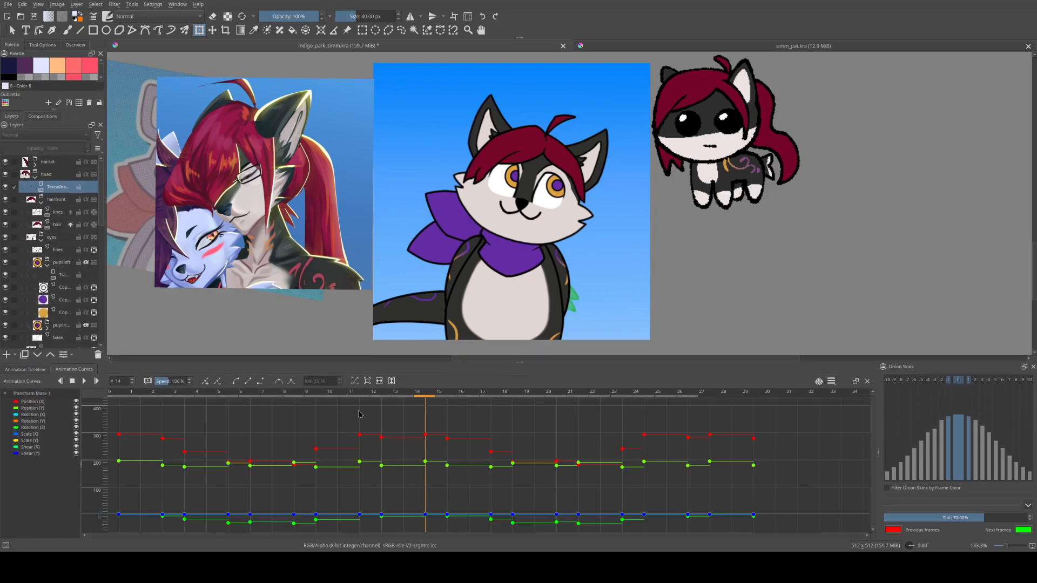
pyautogui.scroll(1, 453, 483)
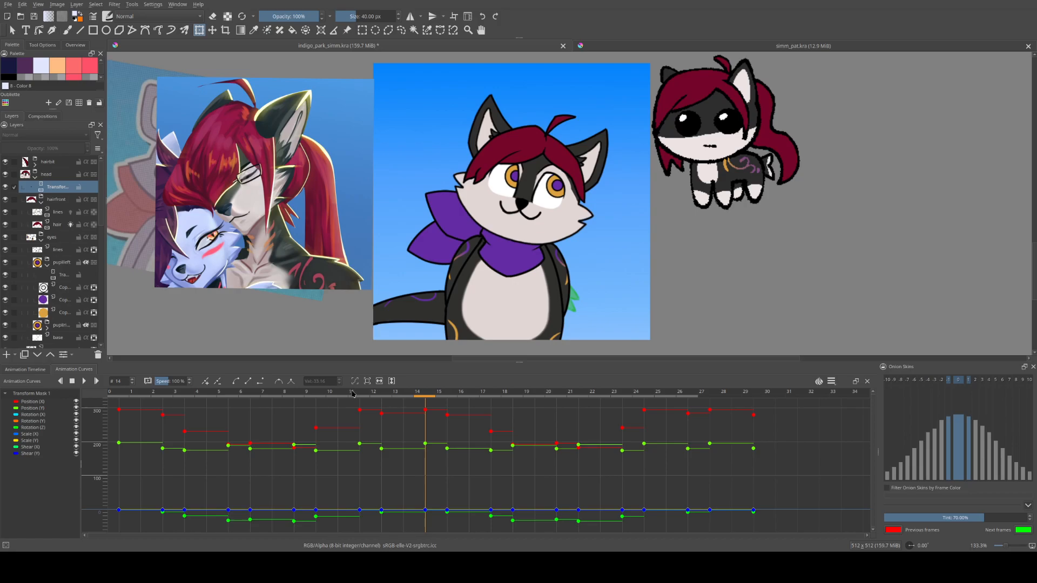
pyautogui.click(359, 409)
pyautogui.click(381, 414)
pyautogui.keyDown('shift'); pyautogui.click(381, 414); pyautogui.keyUp('shift')
pyautogui.click(273, 404)
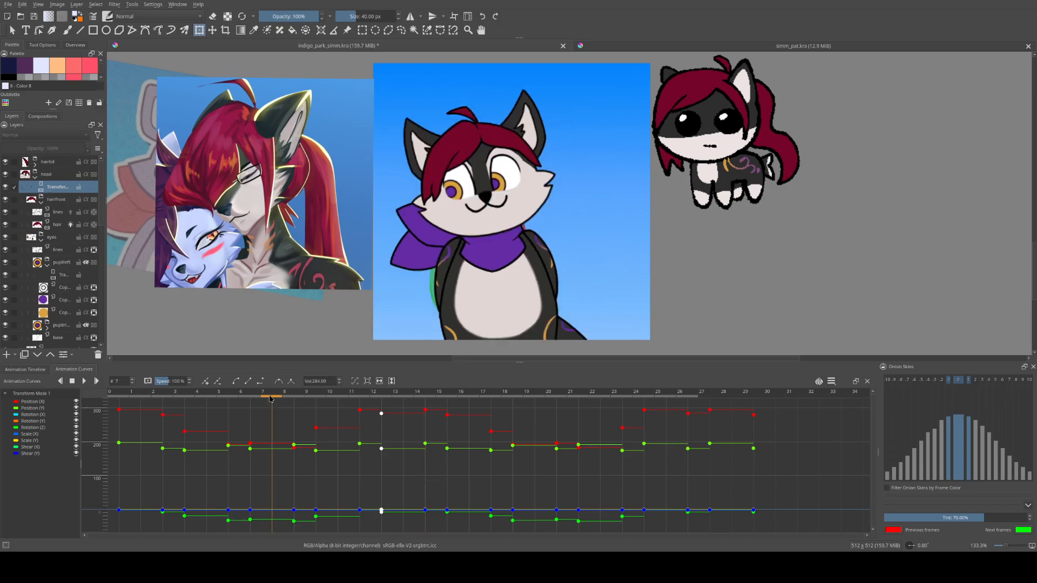
pyautogui.click(205, 382)
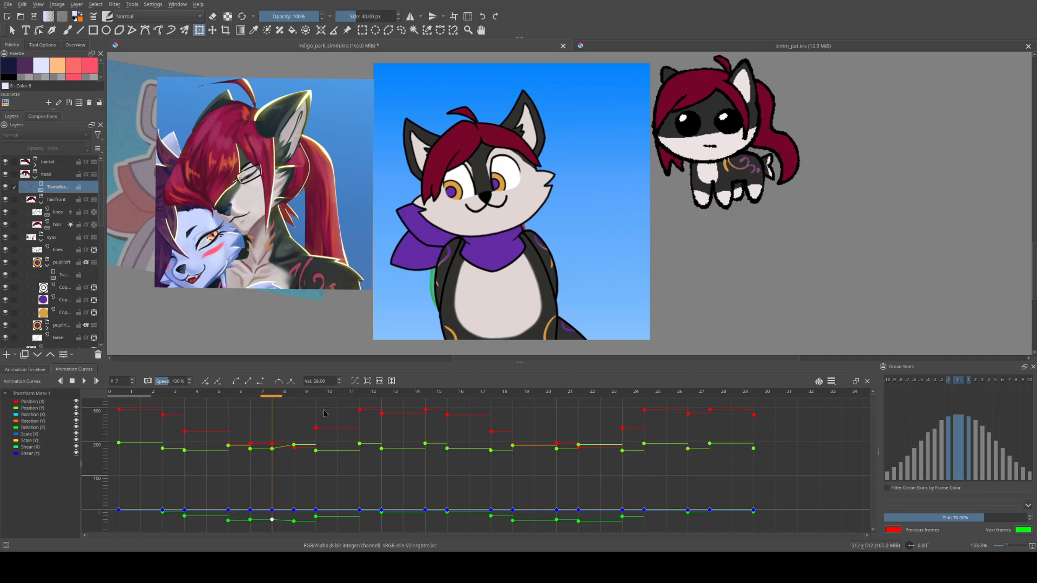
# View frame 10, then select the added frame 7 keyframe and magnify the position curves around it
pyautogui.click(312, 395)
pyautogui.click(336, 396)
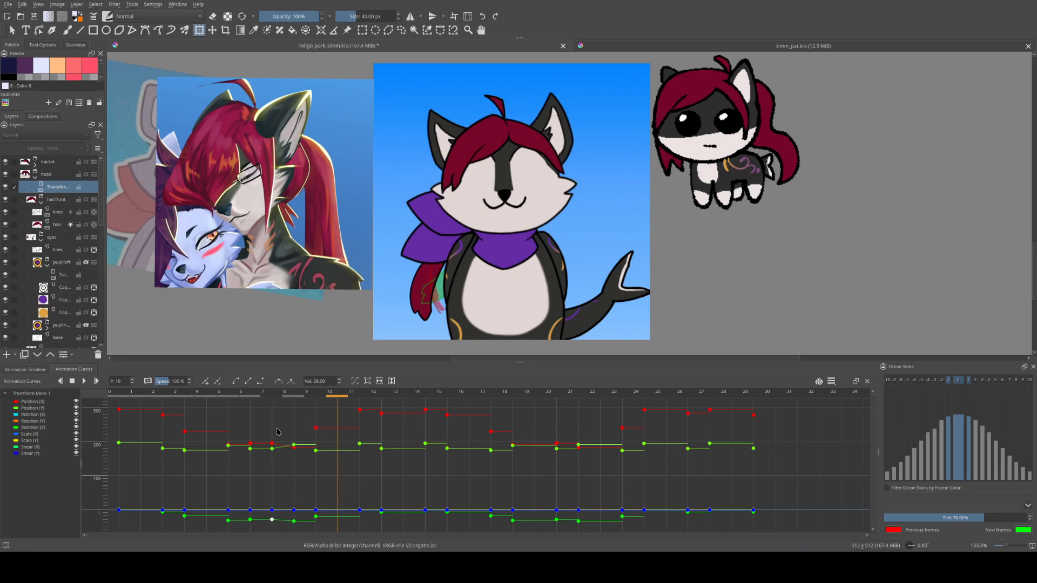
pyautogui.click(271, 449)
pyautogui.moveTo(272, 449); pyautogui.dragTo(274, 453)
pyautogui.click(380, 382)
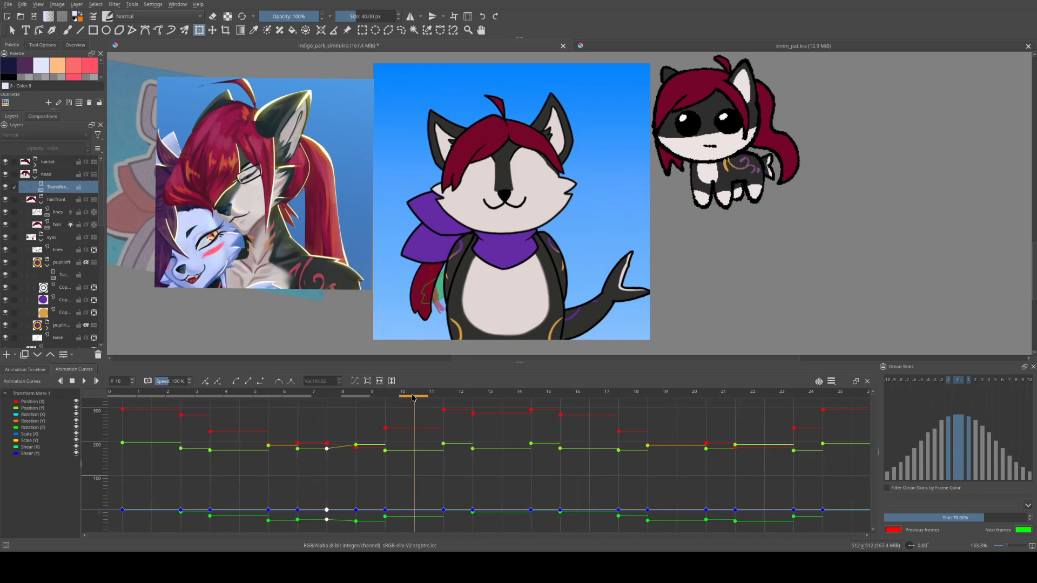
pyautogui.moveTo(393, 383); pyautogui.dragTo(373, 167)
pyautogui.moveTo(380, 401); pyautogui.dragTo(324, 473)
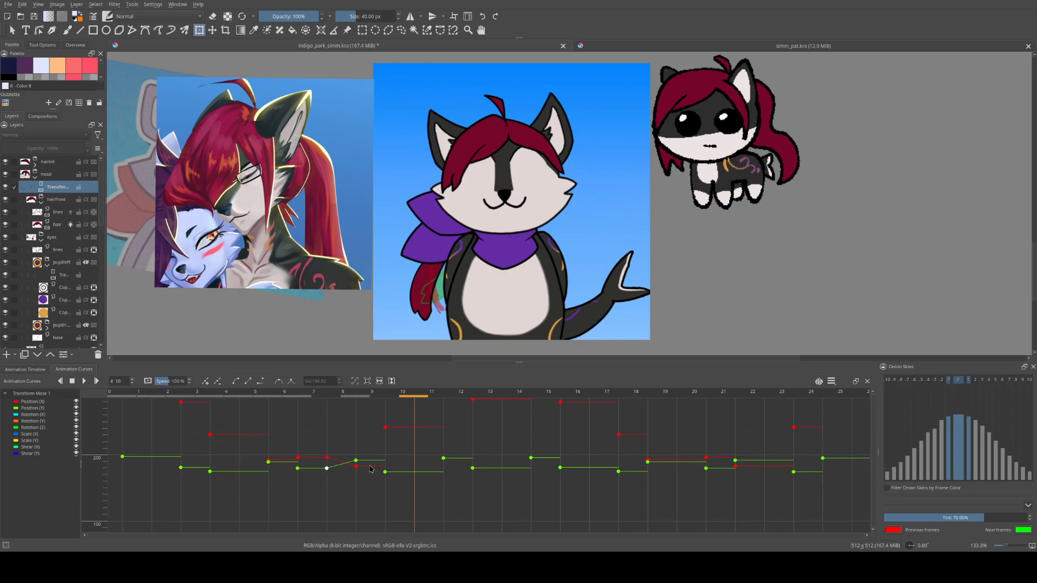
# Try constant interpolation on the frame 7 position keyframe, then undo the change
pyautogui.click(327, 469)
pyautogui.click(260, 381)
pyautogui.click(328, 468)
pyautogui.click(483, 16)
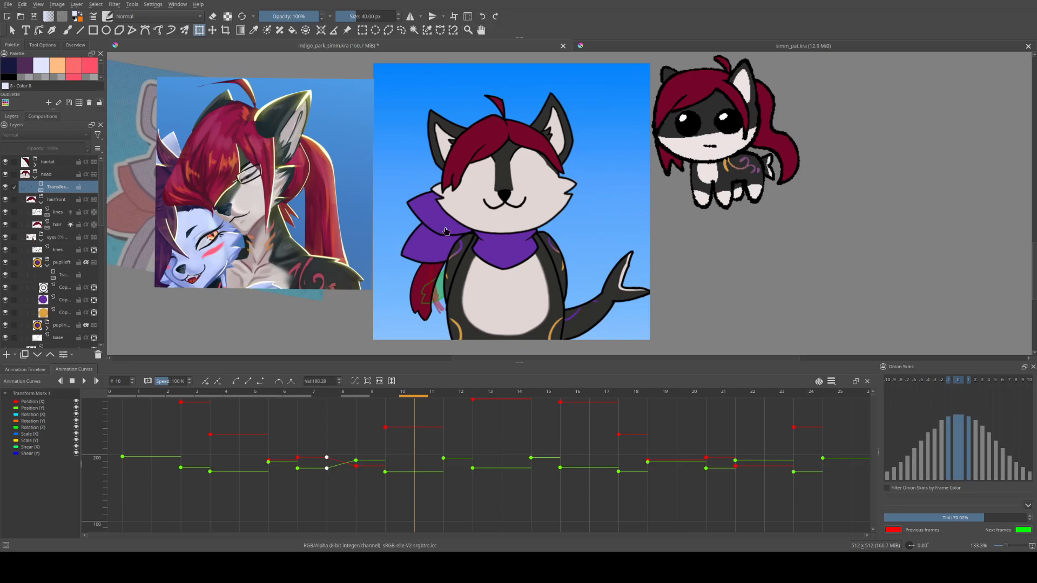
# Apply Bezier interpolation to the frame 7 position keyframes, then shape the Position (X) handle and raise its keyframe to about 252
pyautogui.click(328, 469)
pyautogui.click(260, 382)
pyautogui.click(236, 382)
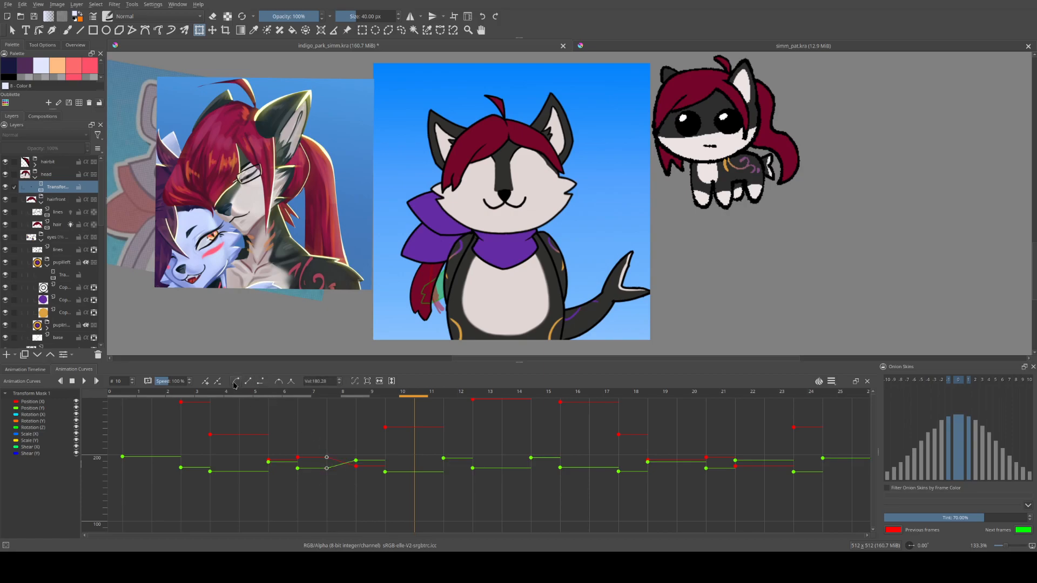
pyautogui.click(326, 467)
pyautogui.click(356, 460)
pyautogui.moveTo(328, 457)
pyautogui.mouseDown()
pyautogui.moveTo(349, 450)
pyautogui.moveTo(339, 418)
pyautogui.moveTo(335, 454)
pyautogui.mouseUp()
pyautogui.moveTo(326, 457); pyautogui.dragTo(328, 425)
pyautogui.click(328, 422)
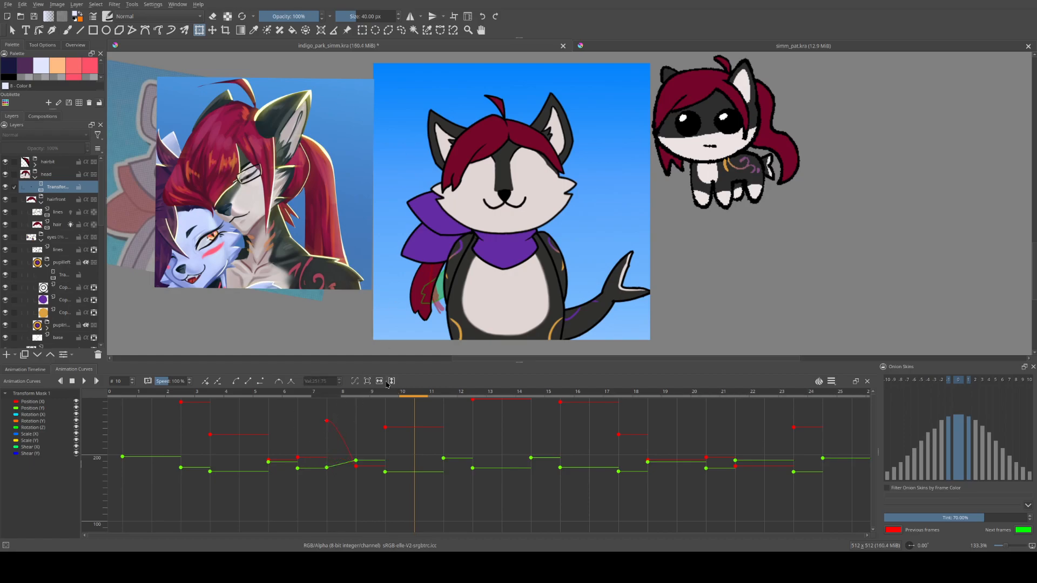
# Raise the frame 7 Position (X) keyframe to about 888, fit the curves in view and show frame 7
pyautogui.click(355, 382)
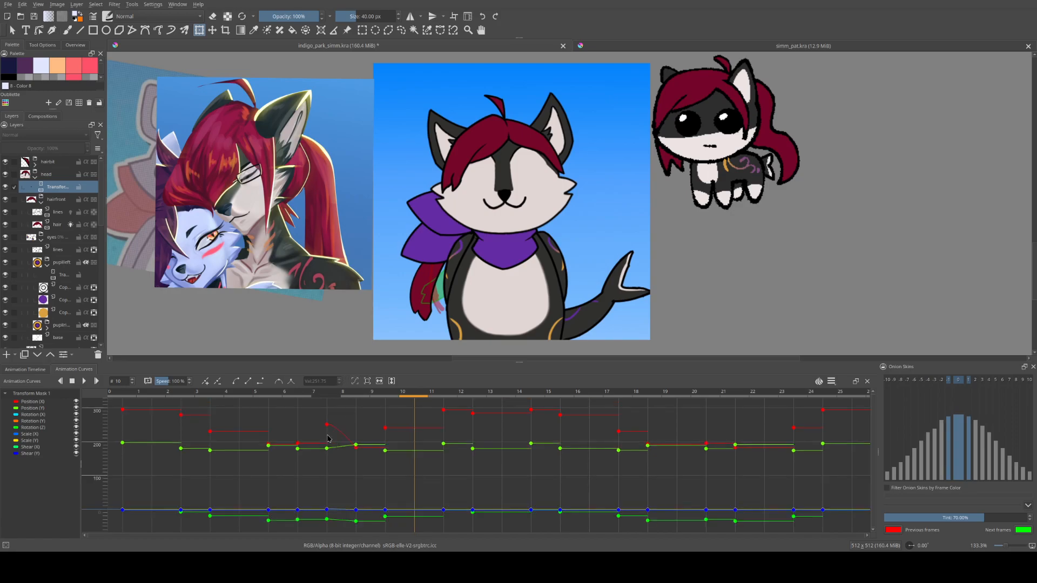
pyautogui.moveTo(328, 424); pyautogui.dragTo(331, 344)
pyautogui.click(355, 381)
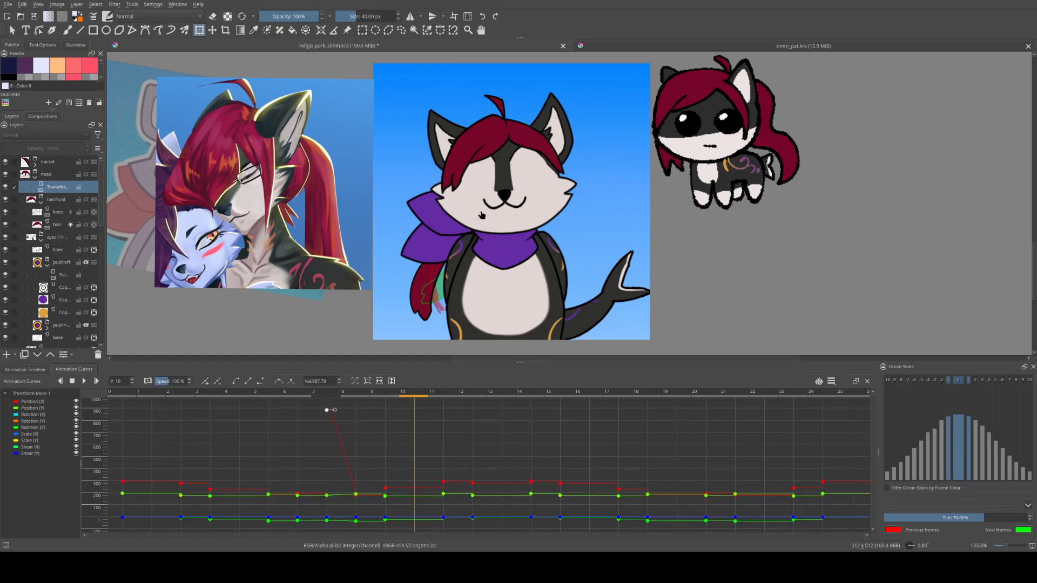
pyautogui.click(326, 409)
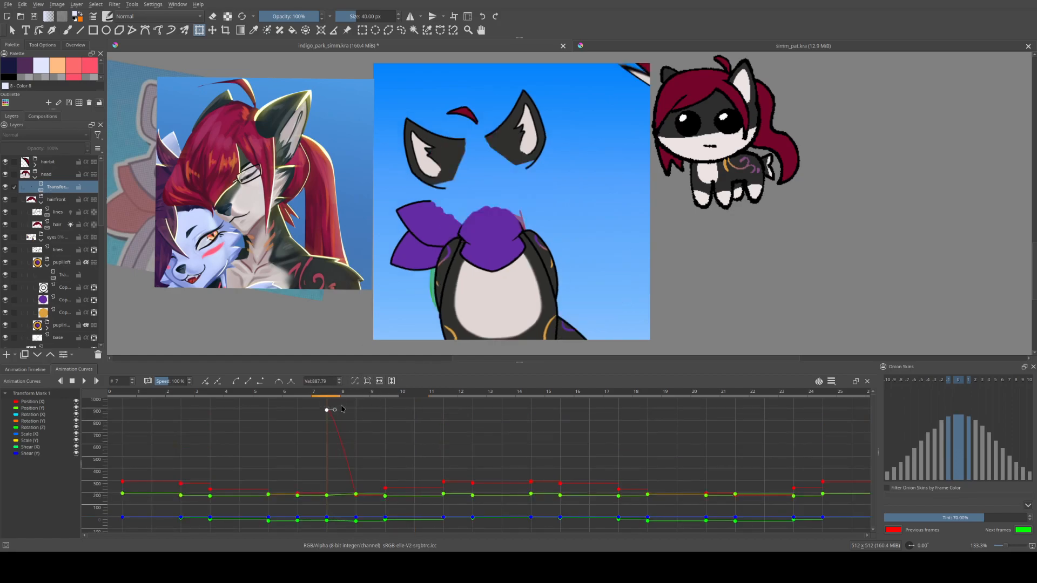
# Undo the Position (X) value changes and the Bezier interpolation on the frame 7 keyframe
pyautogui.click(485, 19)
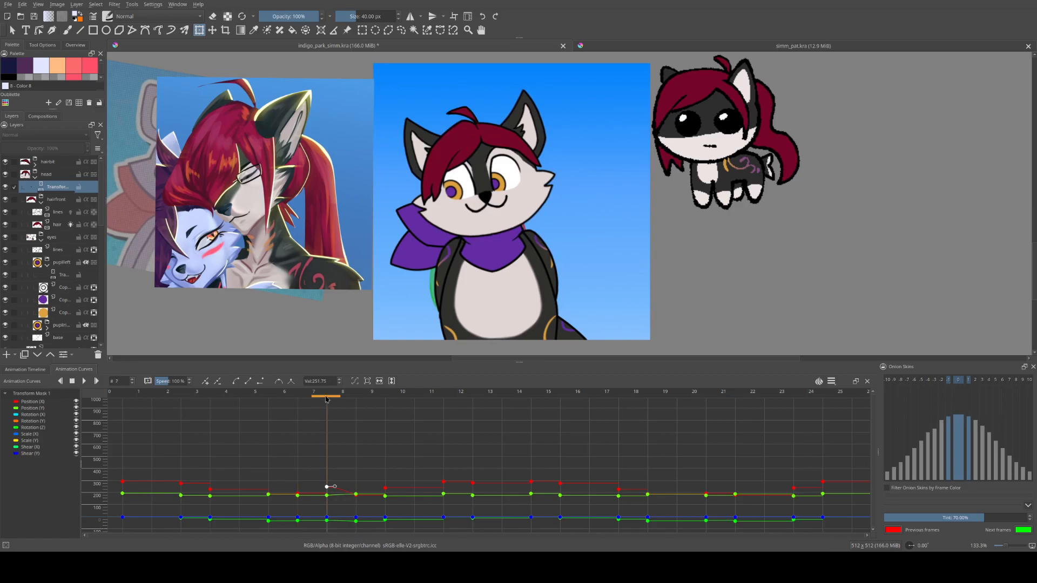
pyautogui.click(484, 16)
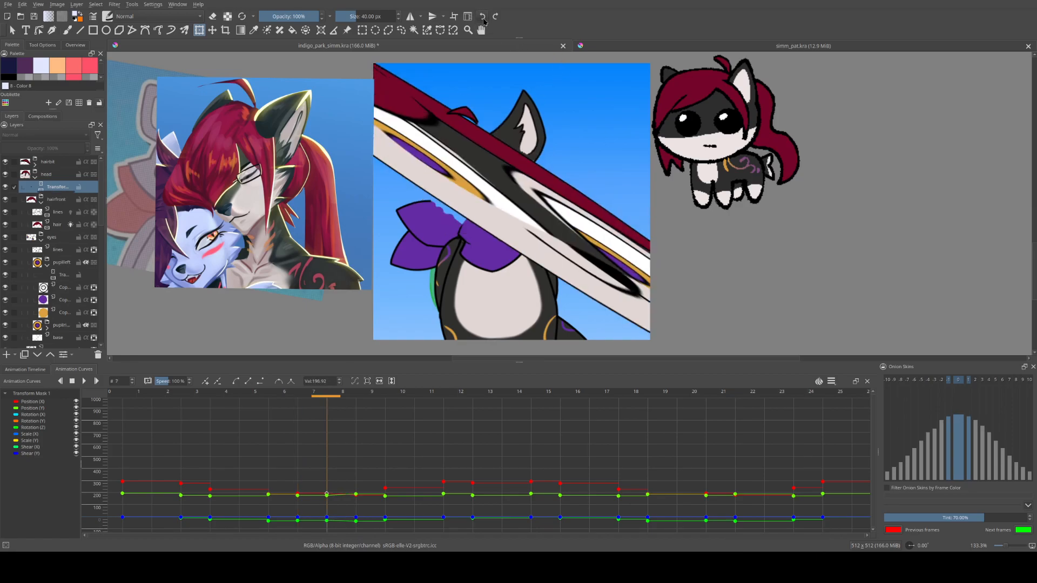
pyautogui.click(484, 20)
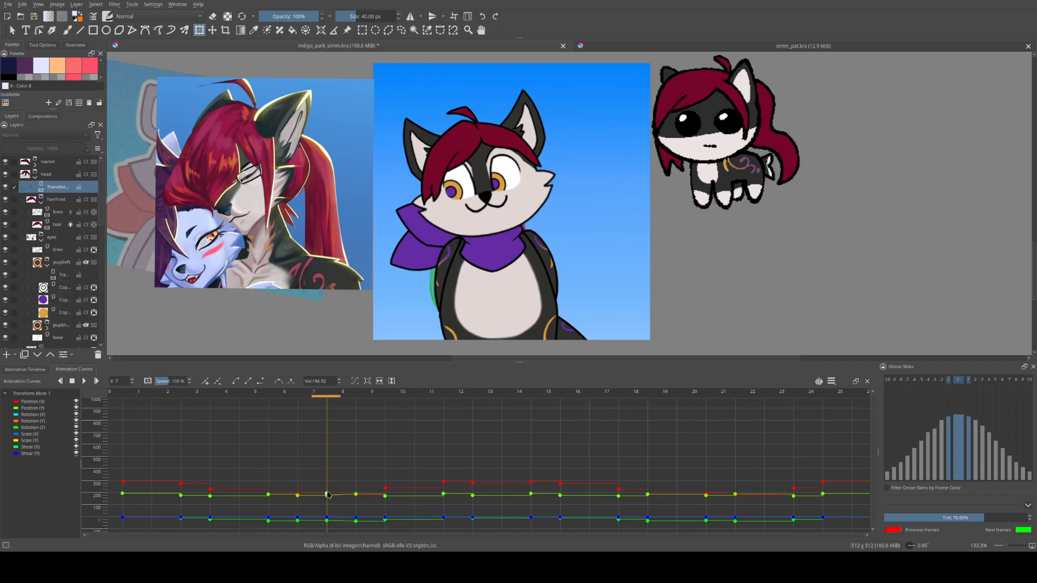
# Raise the frame 7 Position (X) keyframe to about 872 and step back and forth between frames to compare the head's position
pyautogui.moveTo(327, 494); pyautogui.dragTo(325, 414)
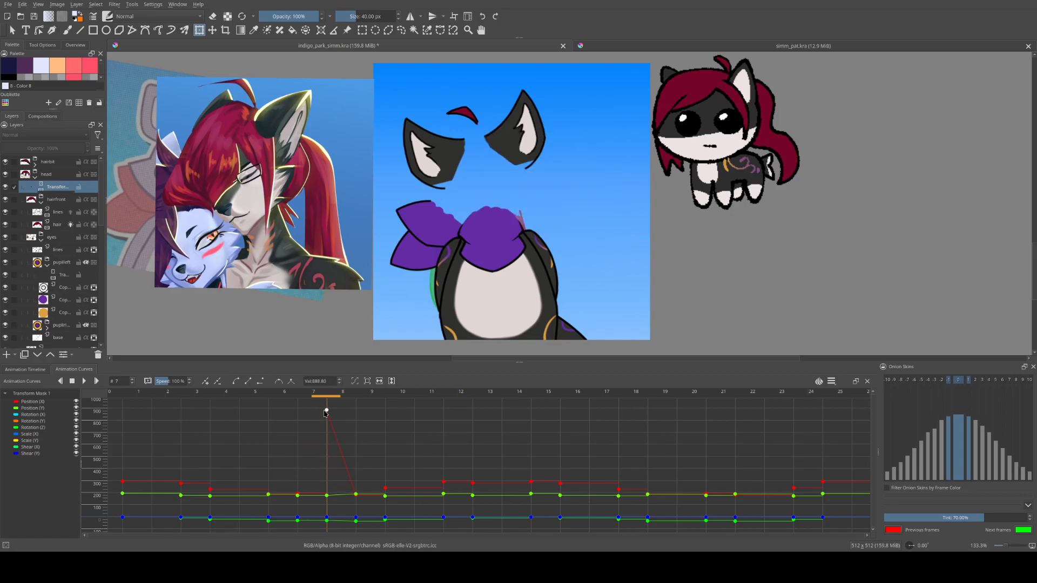
pyautogui.moveTo(330, 413)
pyautogui.mouseDown()
pyautogui.moveTo(328, 483)
pyautogui.moveTo(330, 417)
pyautogui.mouseUp()
pyautogui.click(61, 382)
pyautogui.click(97, 382)
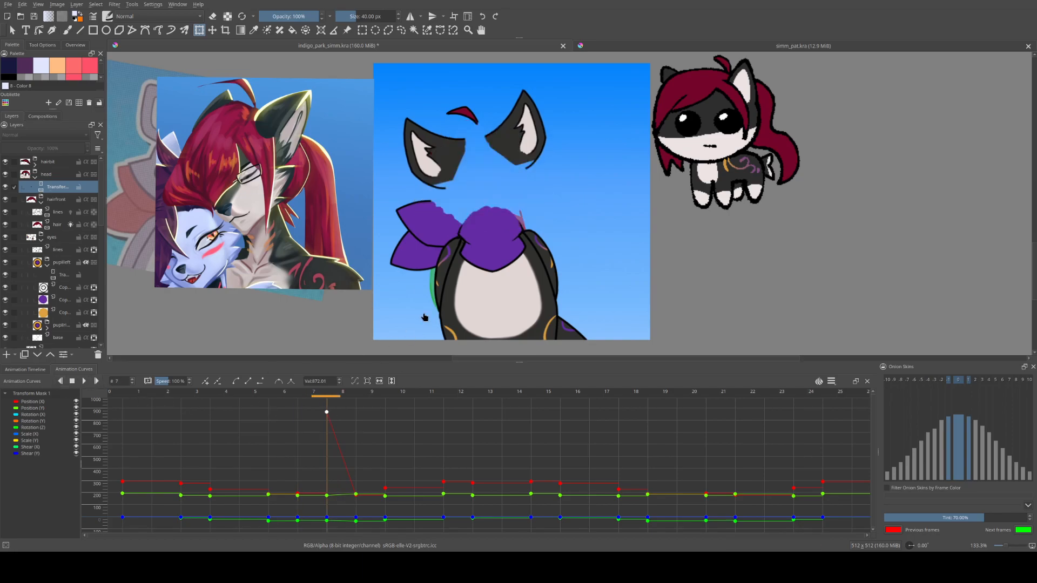
# Undo the latest Position (X) moves until the head is back in place at frame 7
pyautogui.click(484, 17)
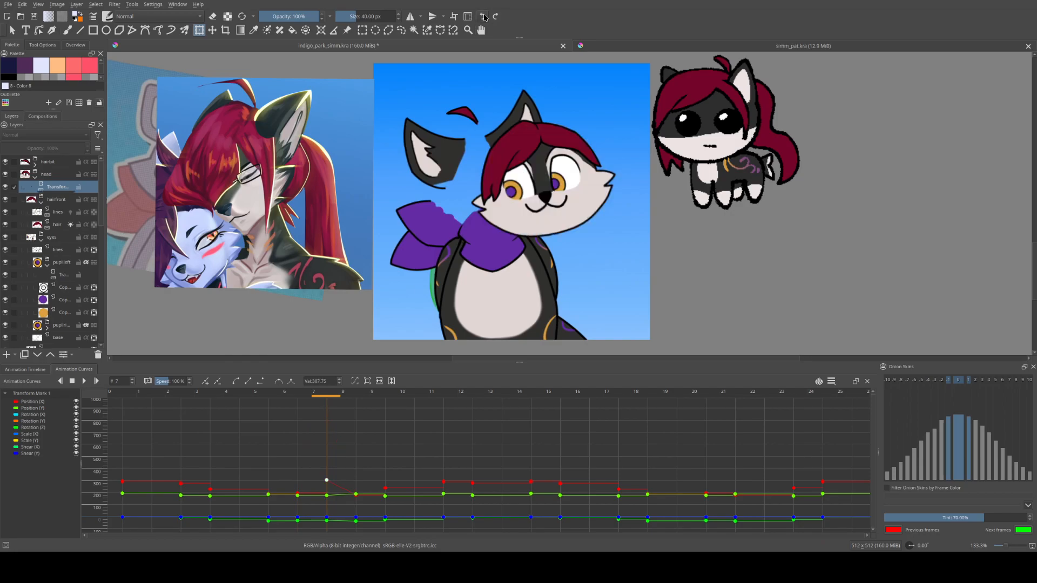
pyautogui.click(484, 16)
pyautogui.click(484, 17)
pyautogui.click(483, 17)
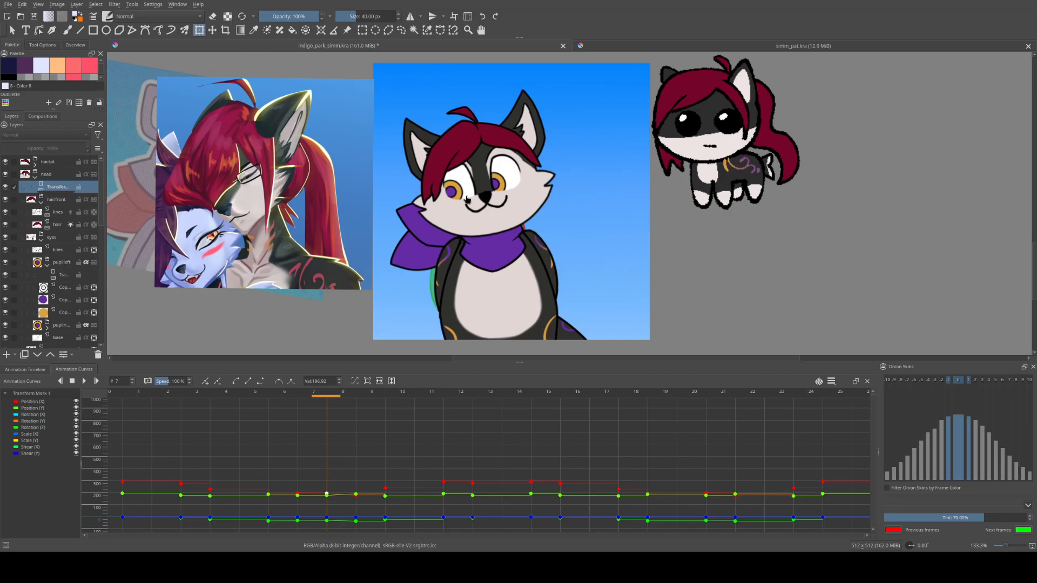
# Rotate and reposition the head through its transform mask at frame 7, fitting the animation curves in view to compare the keyframes
pyautogui.click(199, 31)
pyautogui.moveTo(581, 200); pyautogui.dragTo(401, 234)
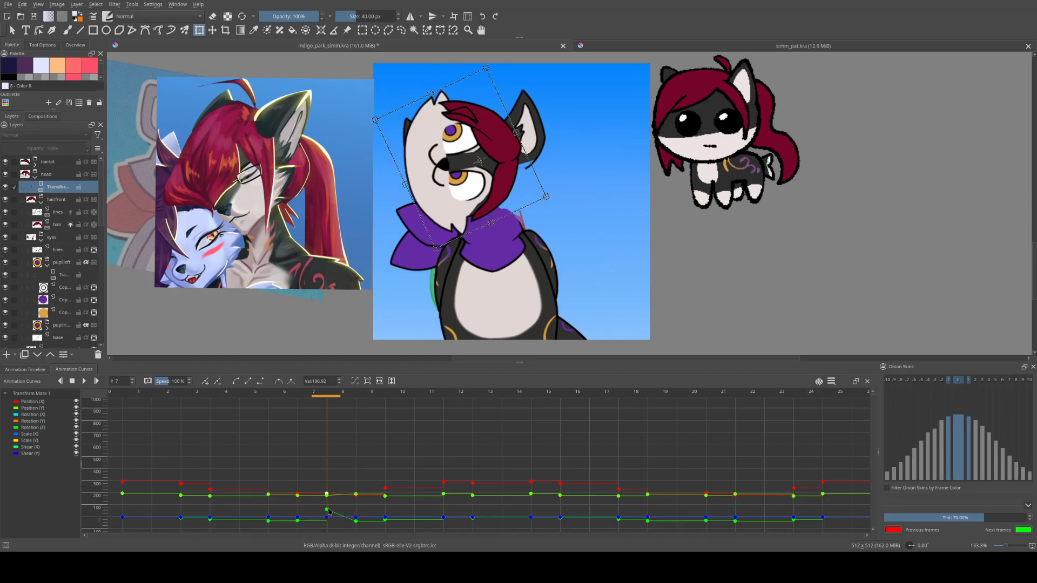
pyautogui.scroll(-3, 394, 422)
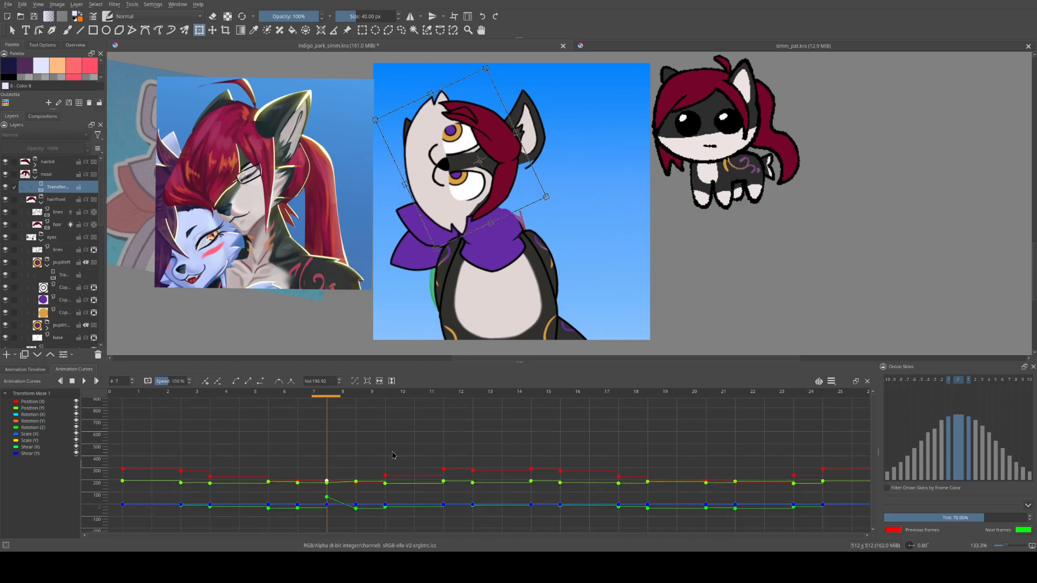
pyautogui.click(355, 382)
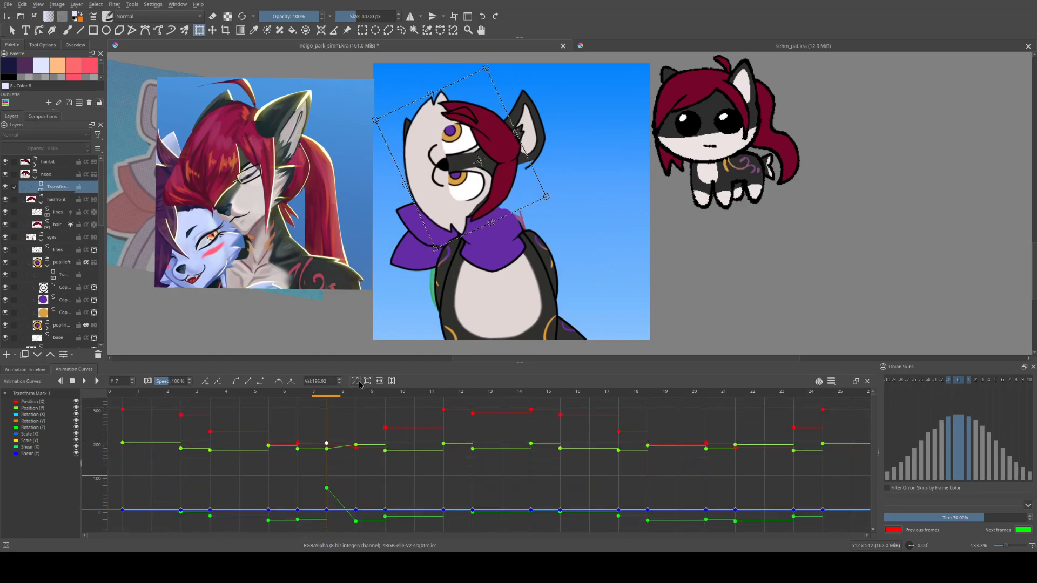
pyautogui.moveTo(406, 256); pyautogui.dragTo(528, 194)
pyautogui.moveTo(603, 153); pyautogui.dragTo(530, 97)
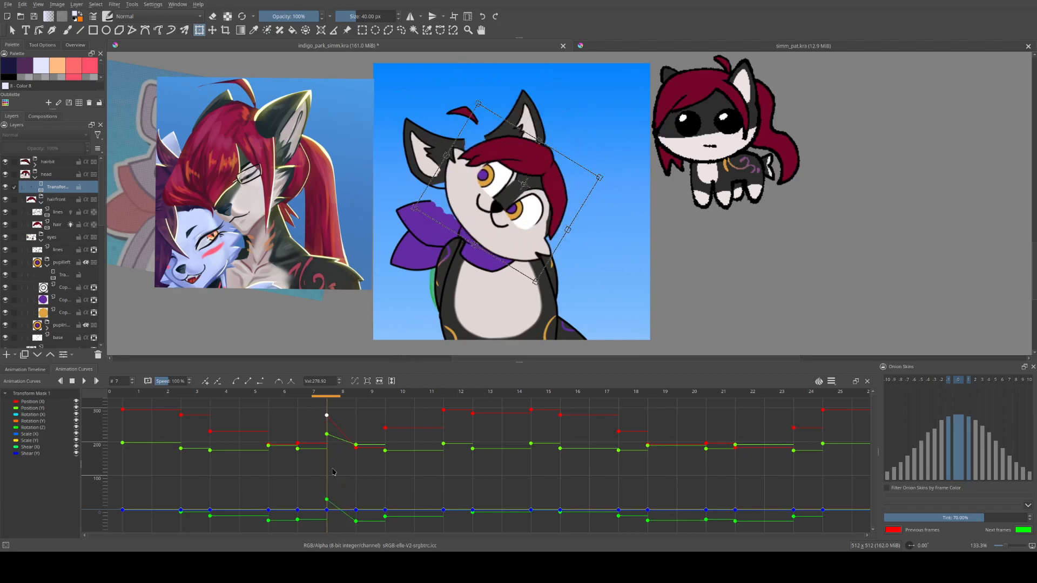
pyautogui.moveTo(570, 309); pyautogui.dragTo(574, 254)
# Undo the head rotations and moves made on the transform mask at frame 7
pyautogui.hotkey('ctrl', 'z')
pyautogui.hotkey('ctrl', 'z')
pyautogui.hotkey('ctrl', 'z')
pyautogui.hotkey('ctrl', 'z')
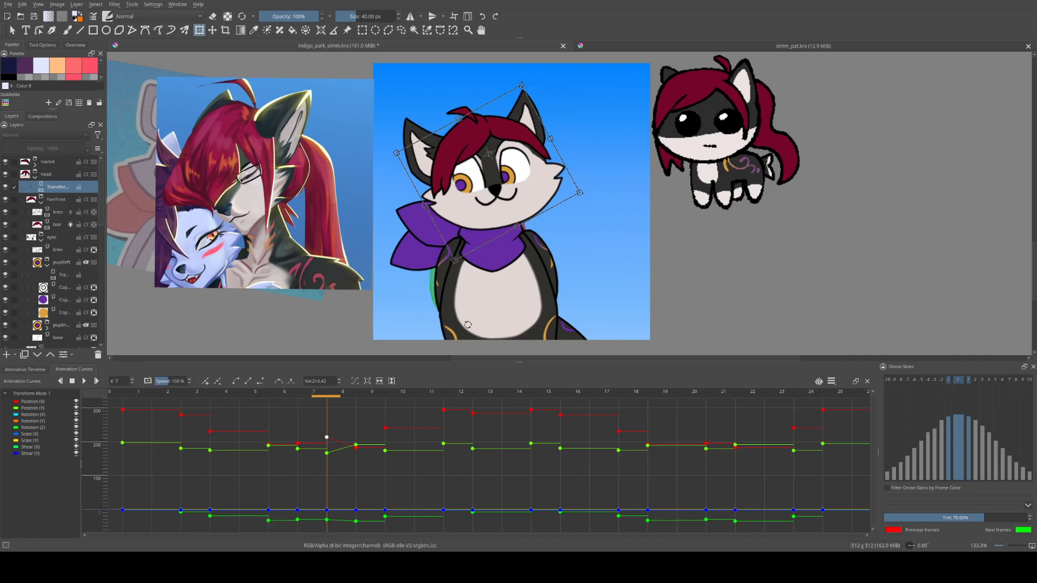
pyautogui.click(482, 17)
pyautogui.click(482, 16)
pyautogui.click(481, 17)
pyautogui.click(481, 16)
pyautogui.click(481, 16)
pyautogui.click(481, 17)
pyautogui.click(481, 17)
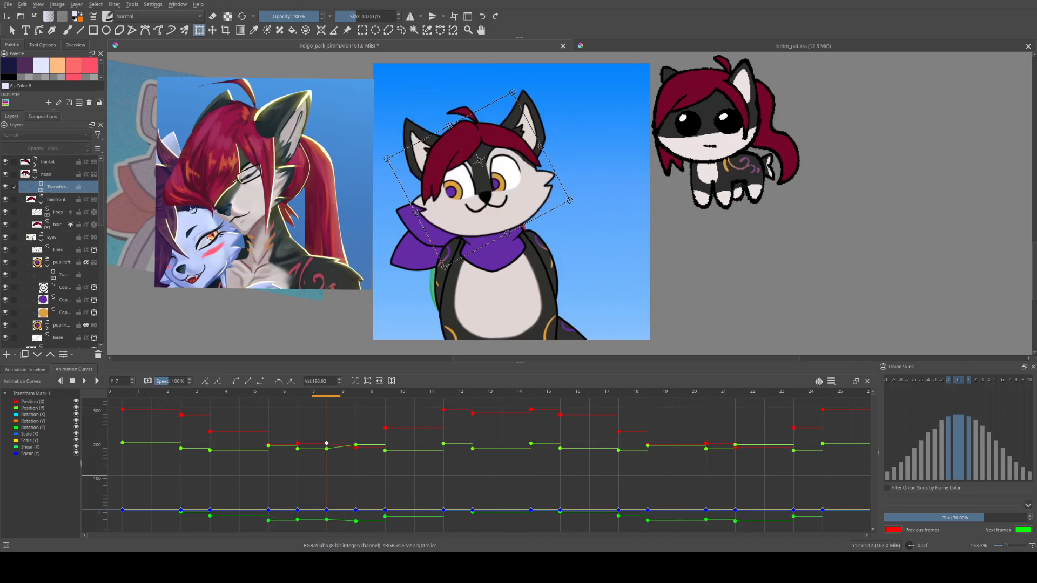
# Draw a straight vertical line across the face on the hair layer at frame 0 with the Line tool
pyautogui.click(124, 398)
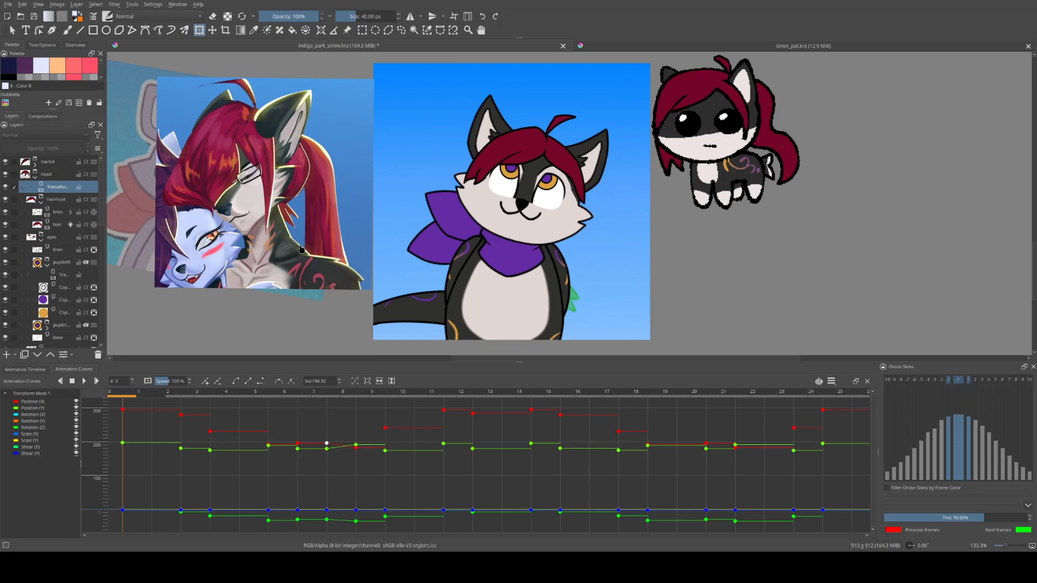
pyautogui.click(47, 175)
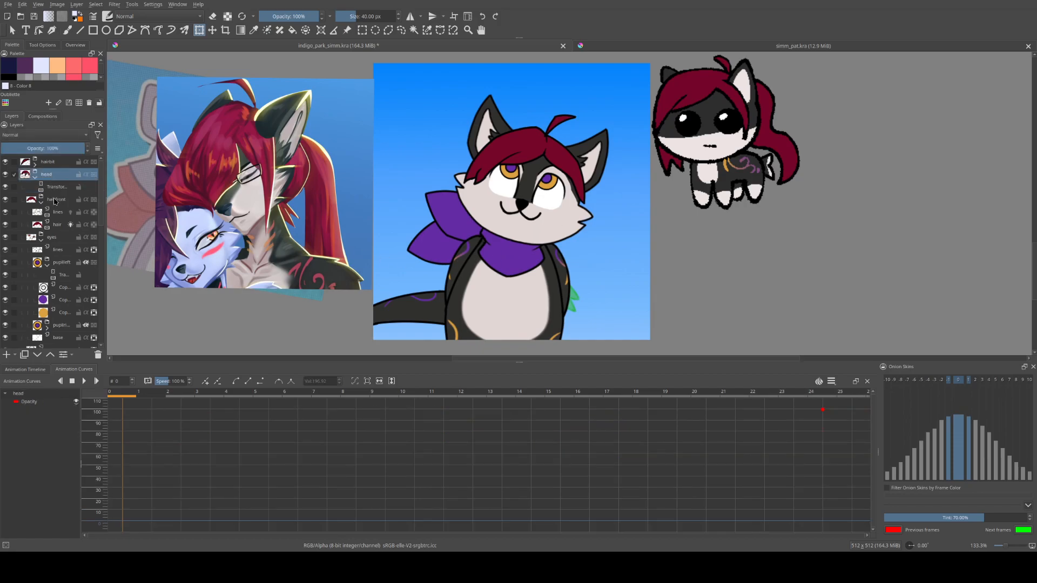
pyautogui.click(54, 188)
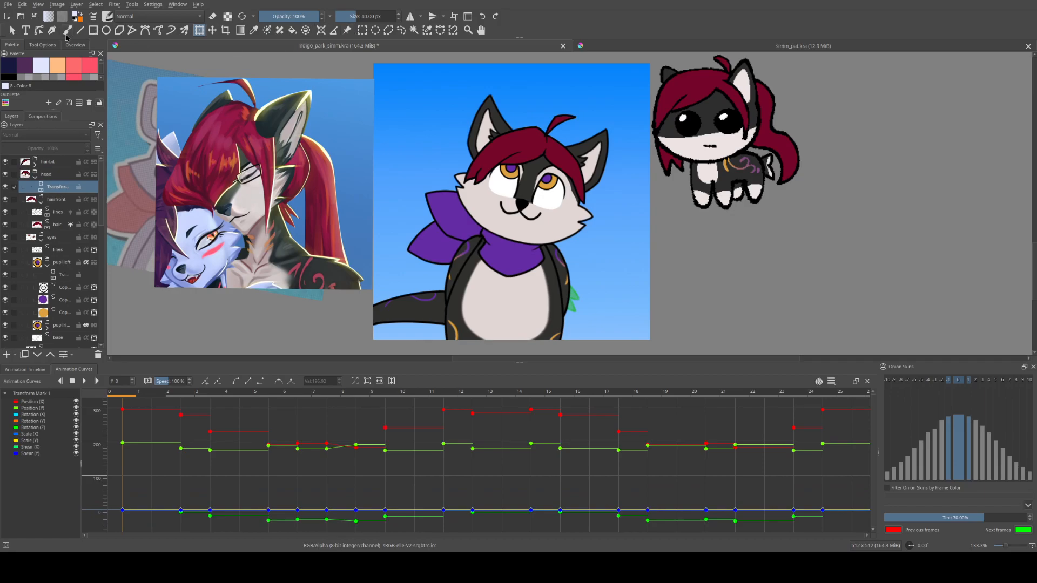
pyautogui.click(81, 29)
pyautogui.click(60, 224)
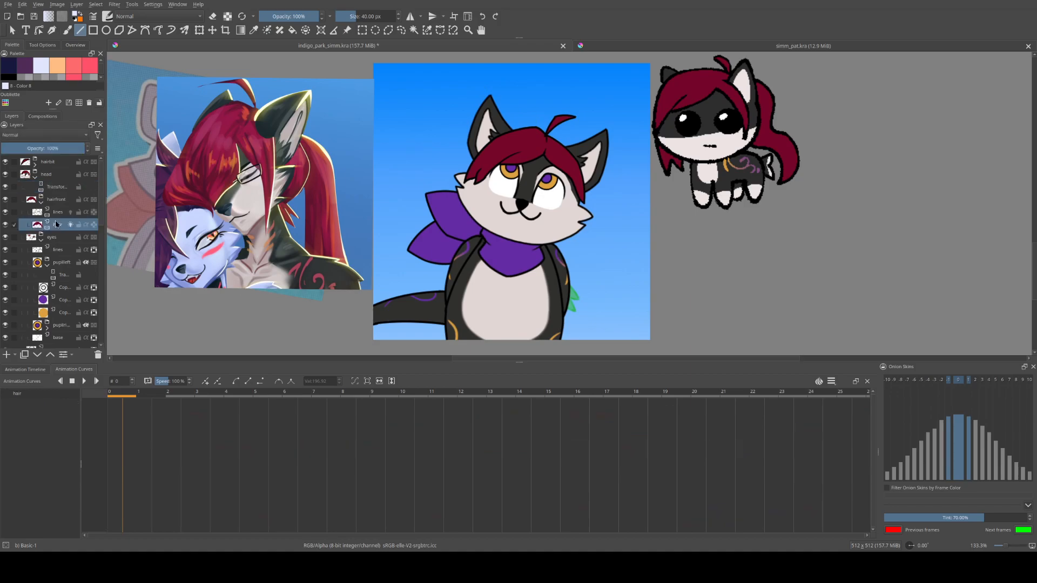
pyautogui.moveTo(508, 130); pyautogui.dragTo(510, 274)
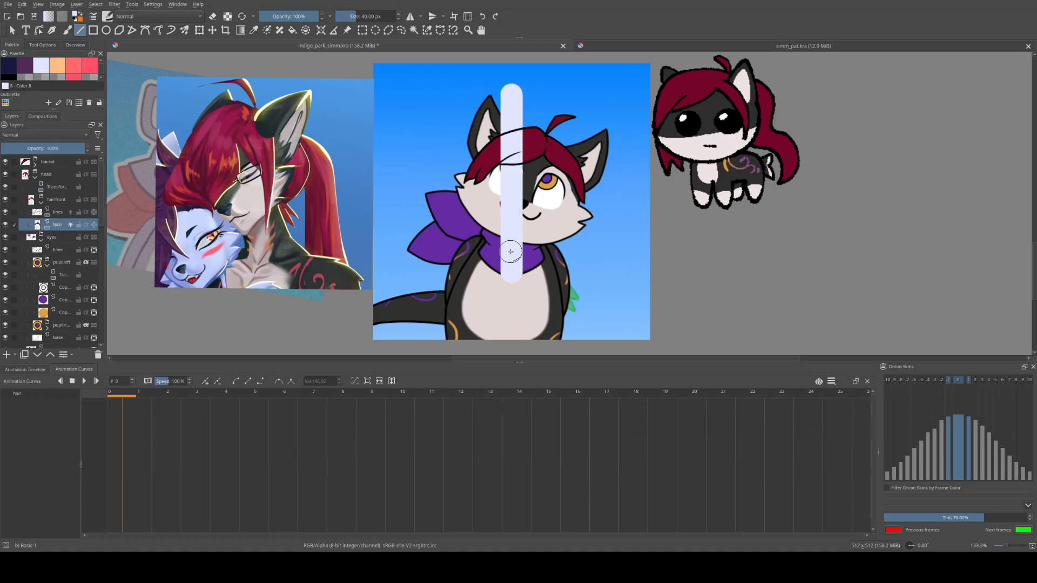
# Step seven frames forward and back to compare how the drawn line moves with the head, and undo the line
pyautogui.click(98, 380)
pyautogui.click(98, 381)
pyautogui.click(98, 381)
pyautogui.click(98, 381)
pyautogui.click(98, 381)
pyautogui.click(98, 381)
pyautogui.click(98, 381)
pyautogui.click(64, 382)
pyautogui.click(64, 382)
pyautogui.click(65, 382)
pyautogui.click(64, 382)
pyautogui.click(64, 382)
pyautogui.click(64, 382)
pyautogui.click(64, 381)
pyautogui.click(484, 17)
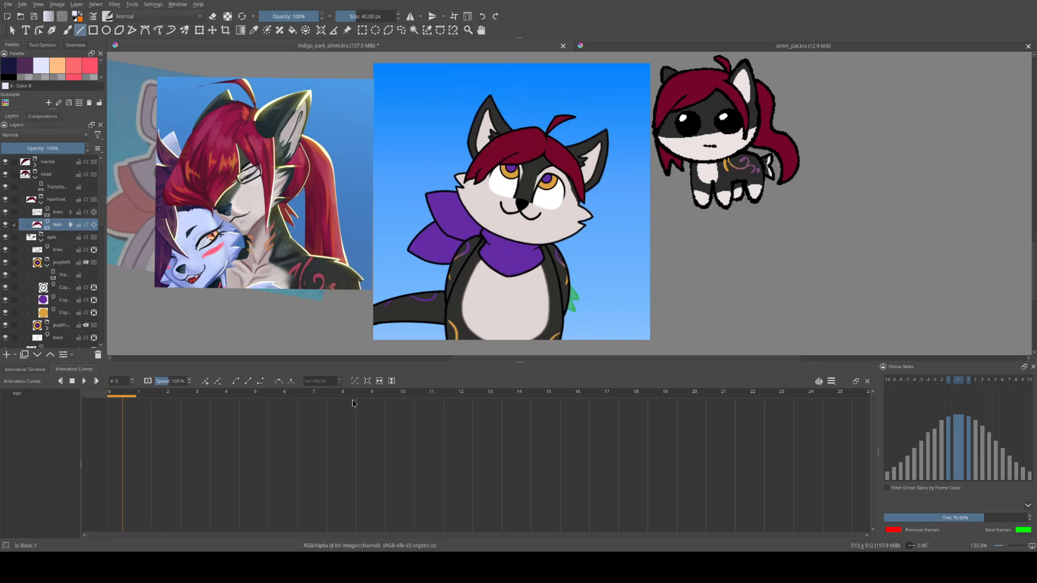
# Draw a straight vertical line across the face on the hair layer at frame 7 and return to frame 0
pyautogui.click(327, 396)
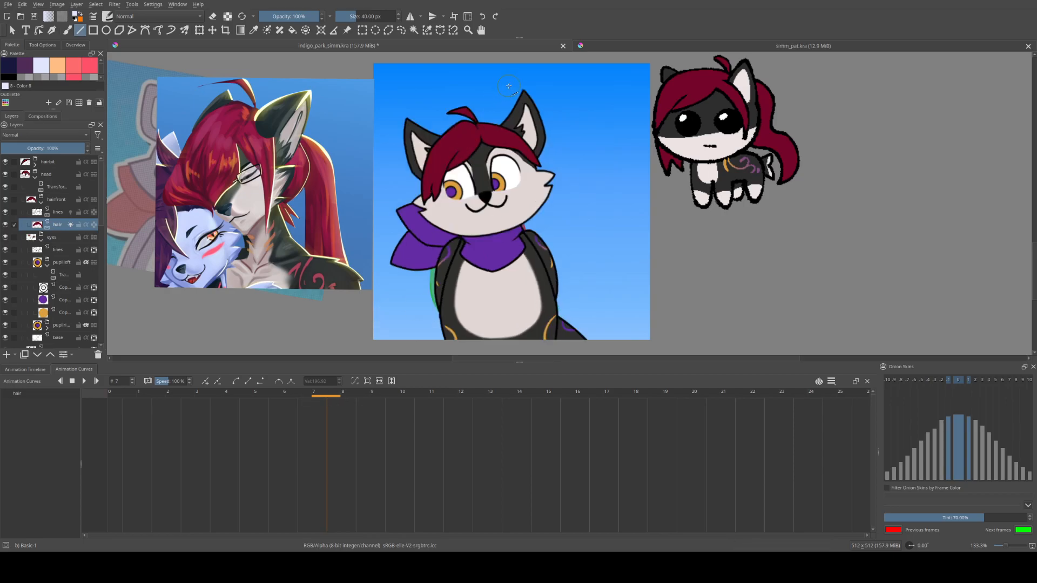
pyautogui.moveTo(509, 86); pyautogui.dragTo(513, 310)
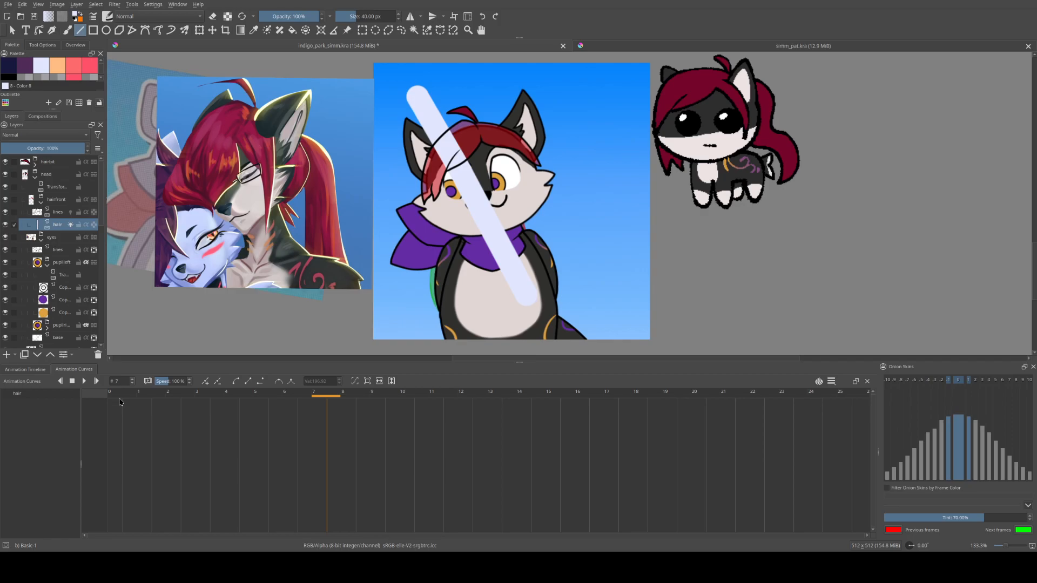
pyautogui.click(120, 400)
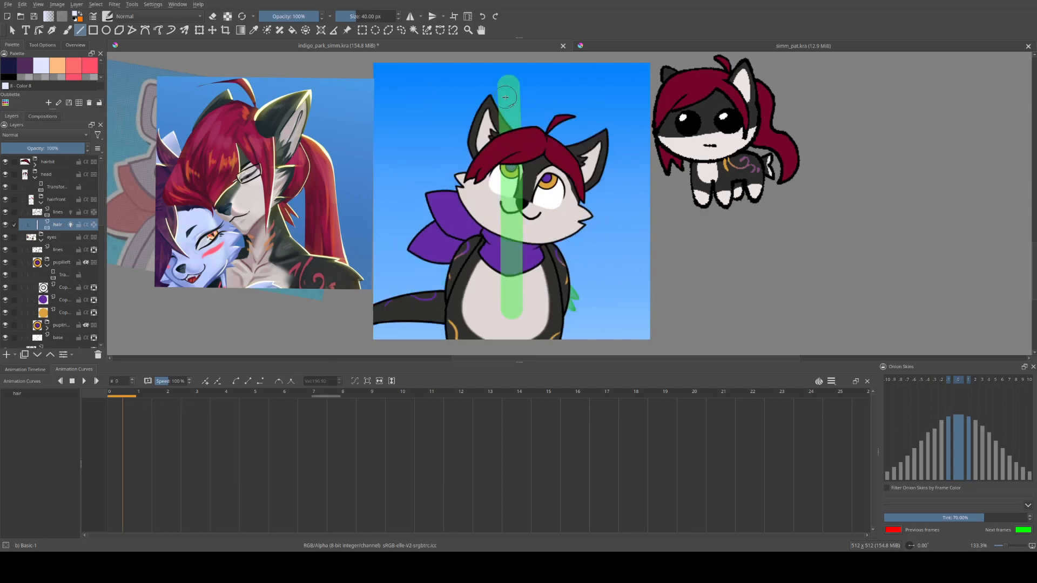
# Compare the hair layer's frames 0 and 7 in the animation timeline, and hide the head's transform mask at frame 7
pyautogui.click(44, 372)
pyautogui.click(306, 409)
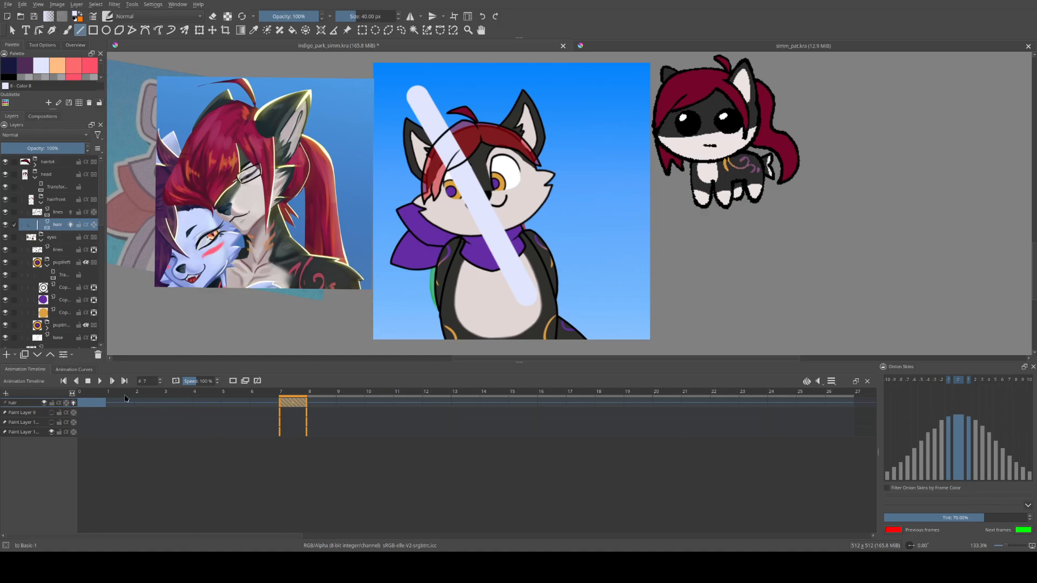
pyautogui.click(94, 402)
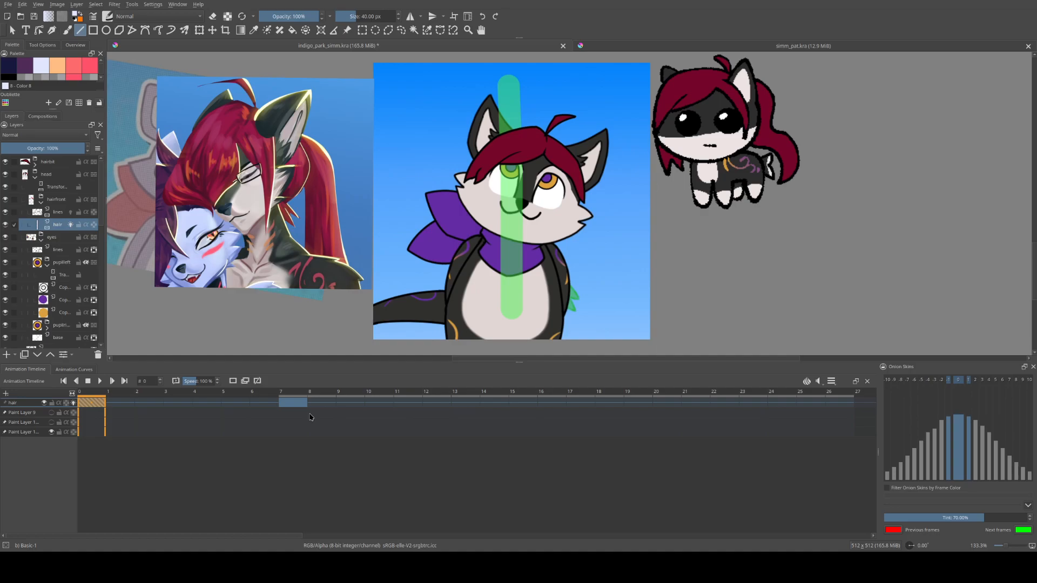
pyautogui.click(295, 407)
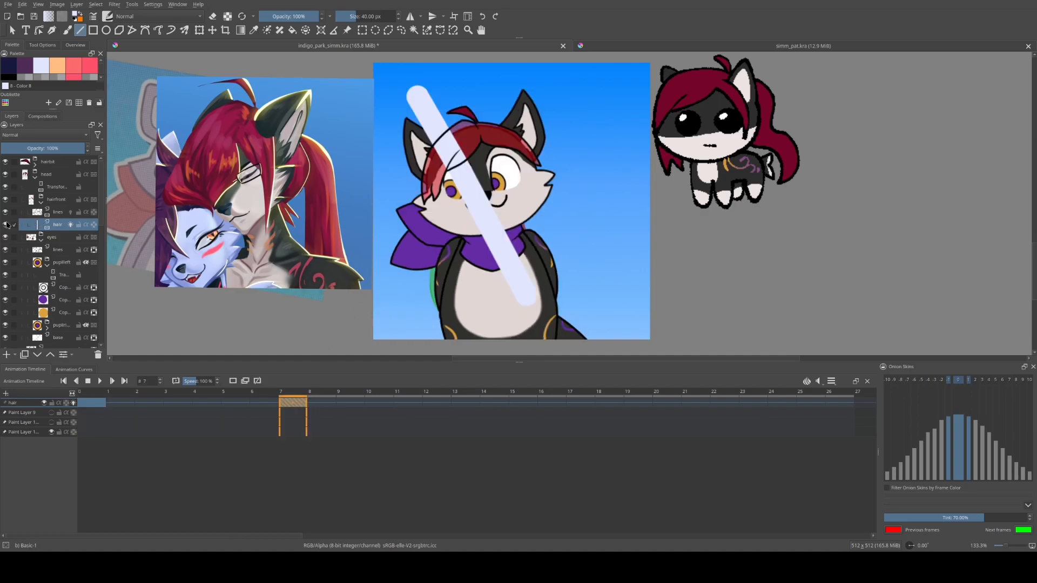
pyautogui.click(6, 187)
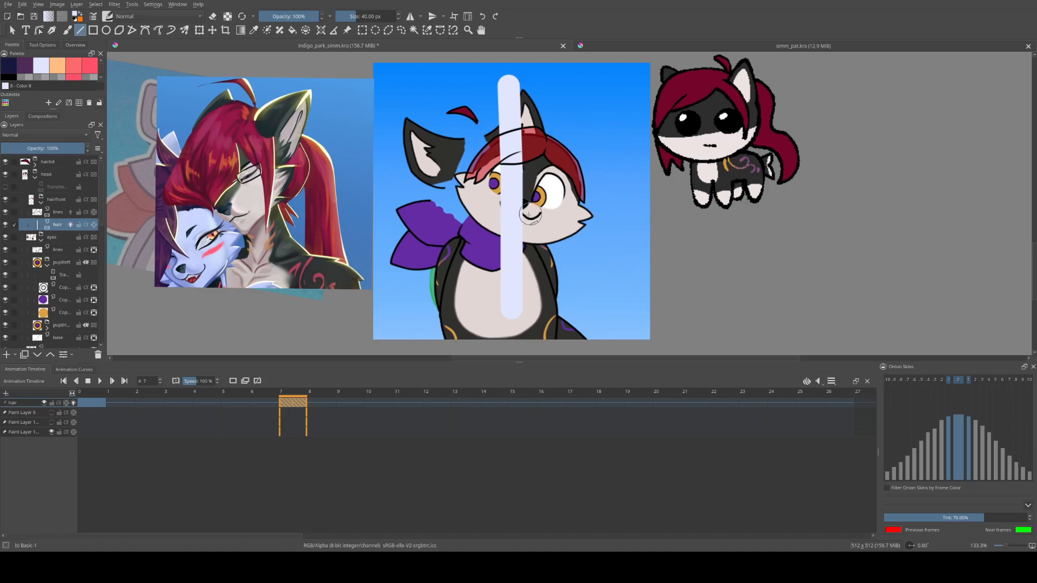
pyautogui.click(89, 421)
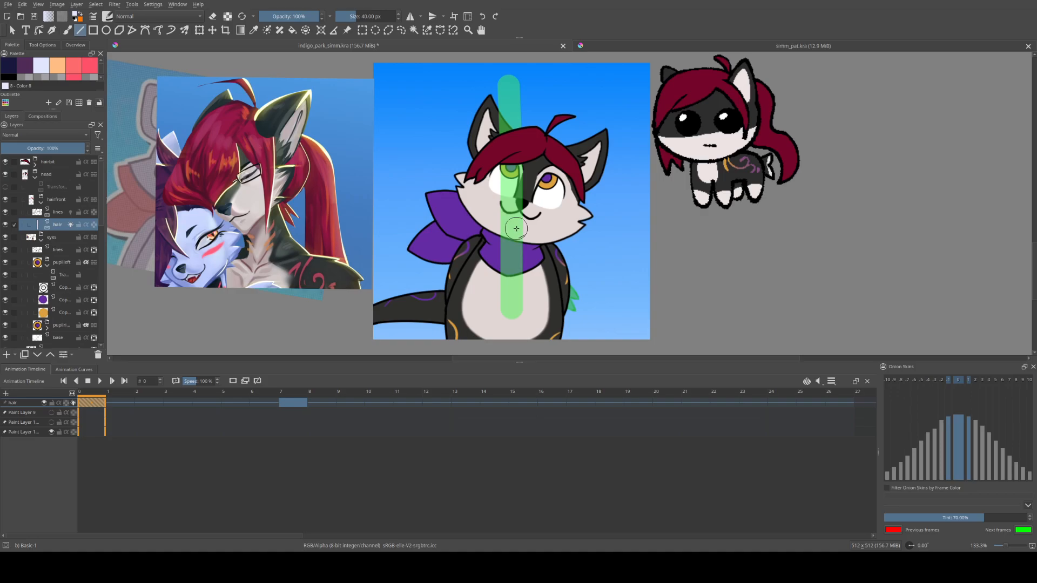
# Hide the head group and both ear groups, leaving the body group visible
pyautogui.click(5, 175)
pyautogui.scroll(-6, 22, 236)
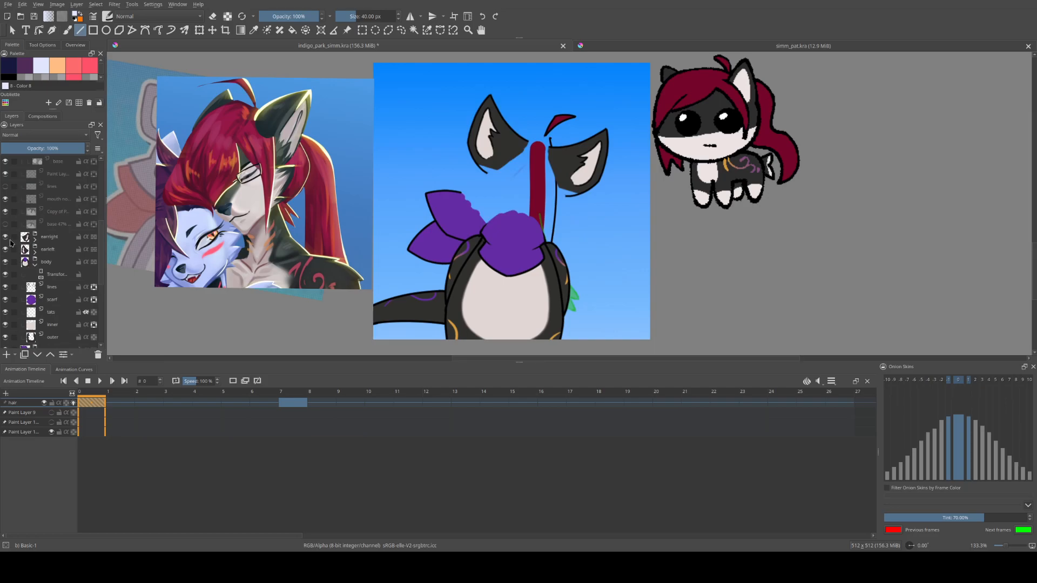
pyautogui.click(4, 237)
pyautogui.click(5, 261)
pyautogui.click(5, 249)
pyautogui.click(4, 261)
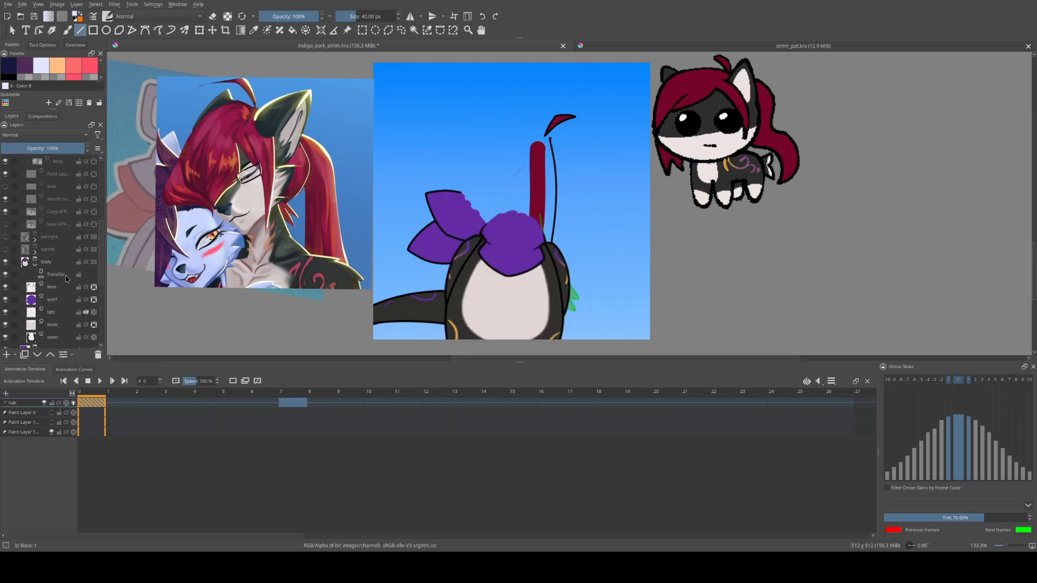
# Hide the body's transform mask and the scarf_top, scarf_bottom, ponytail and tail groups
pyautogui.click(4, 279)
pyautogui.scroll(-5, 59, 273)
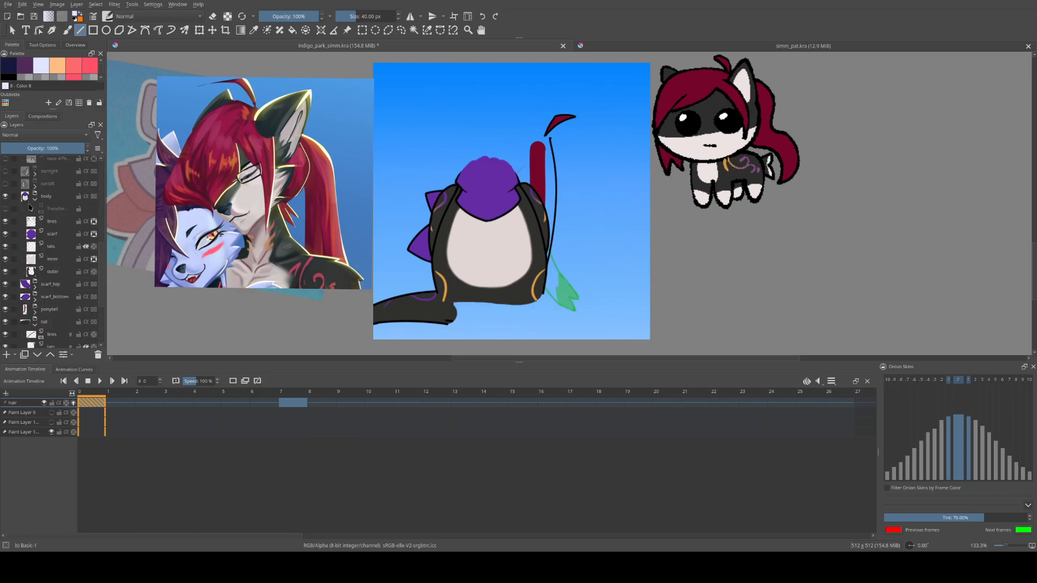
pyautogui.click(4, 285)
pyautogui.click(4, 297)
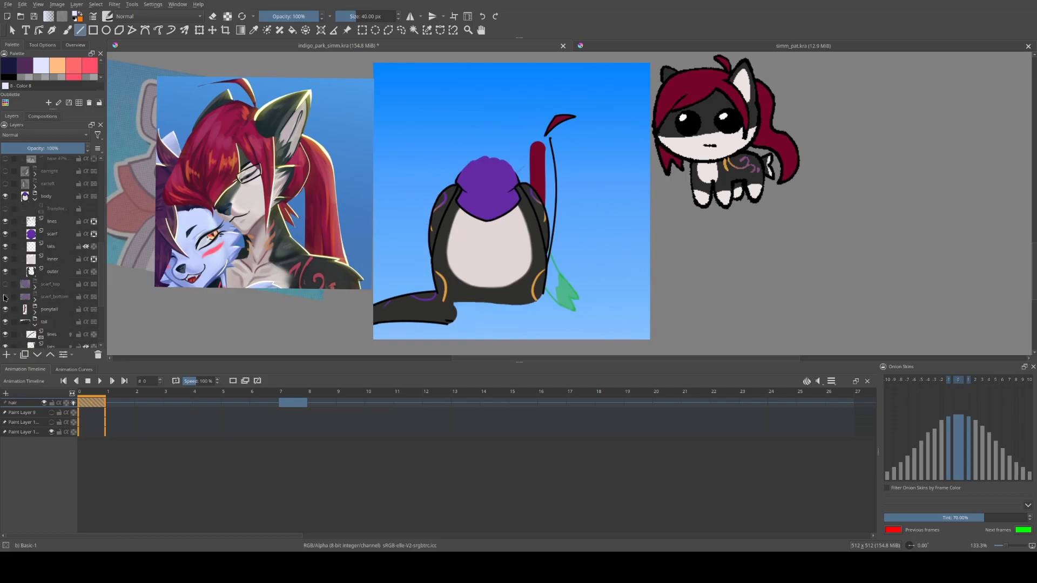
pyautogui.click(5, 309)
pyautogui.click(5, 321)
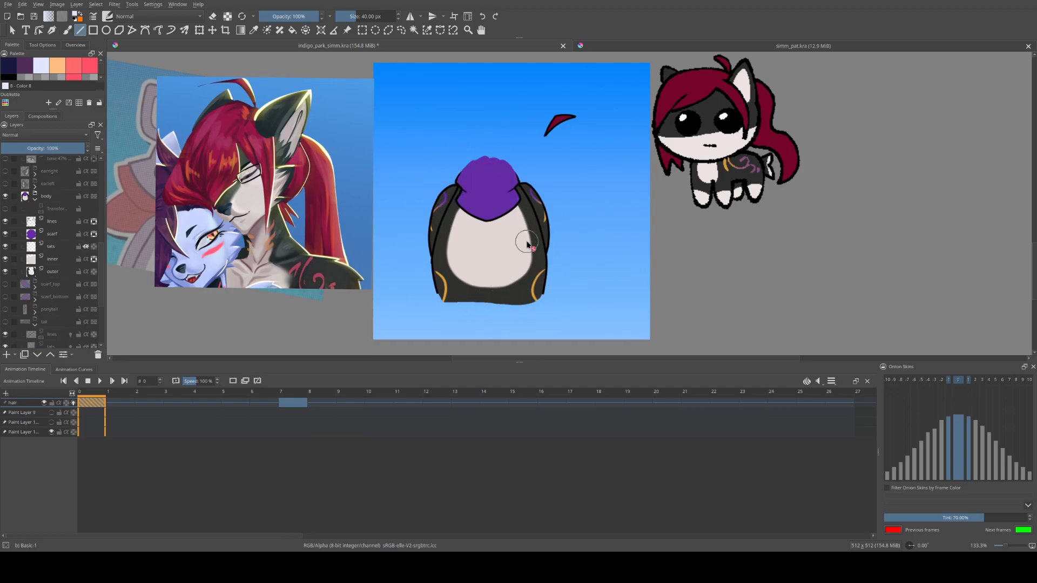
# Toggle the body's transform mask on and off to compare the body's transformed and original positions
pyautogui.click(7, 209)
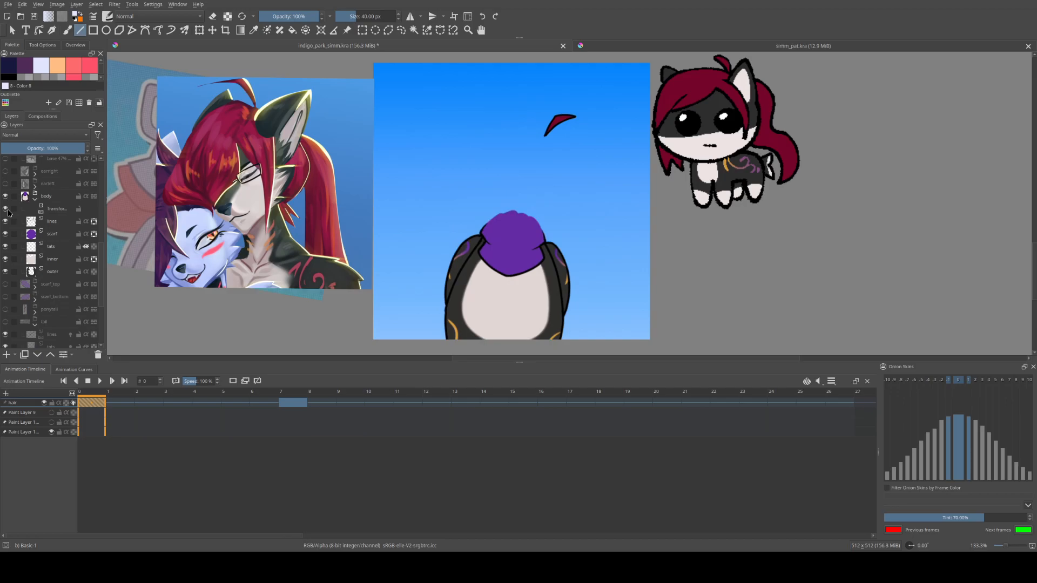
pyautogui.click(6, 209)
pyautogui.click(7, 209)
pyautogui.click(6, 209)
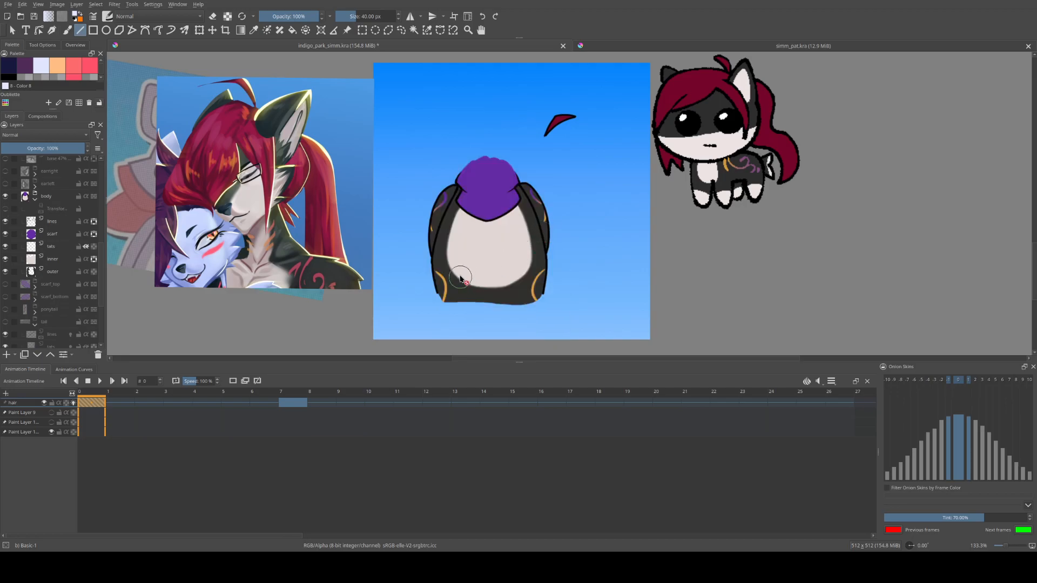
pyautogui.click(8, 210)
pyautogui.click(7, 210)
# Turn on horizontal mirroring, try strokes on the body's scarf and outer layers, and undo them
pyautogui.click(409, 16)
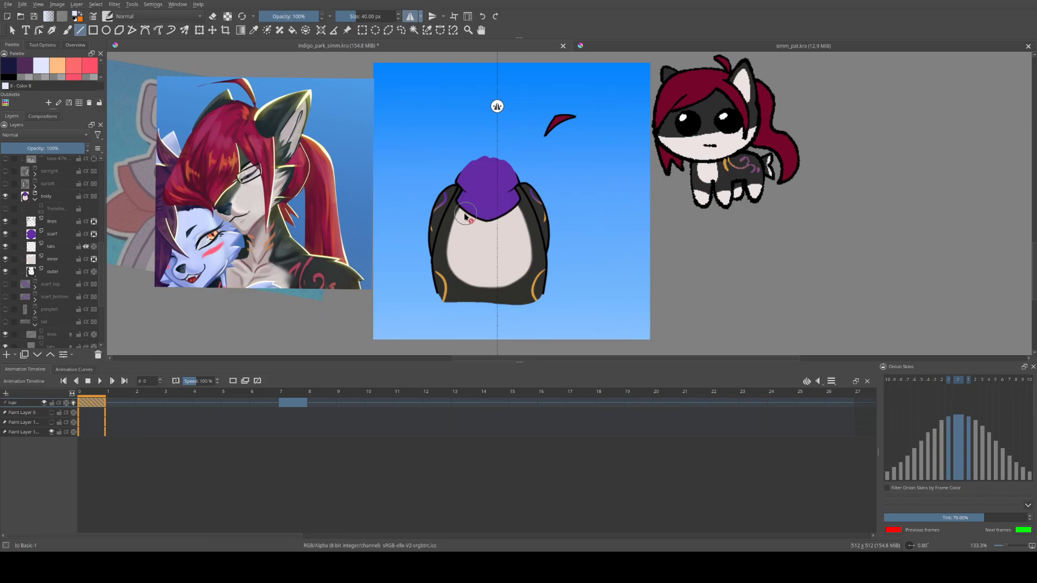
pyautogui.click(55, 235)
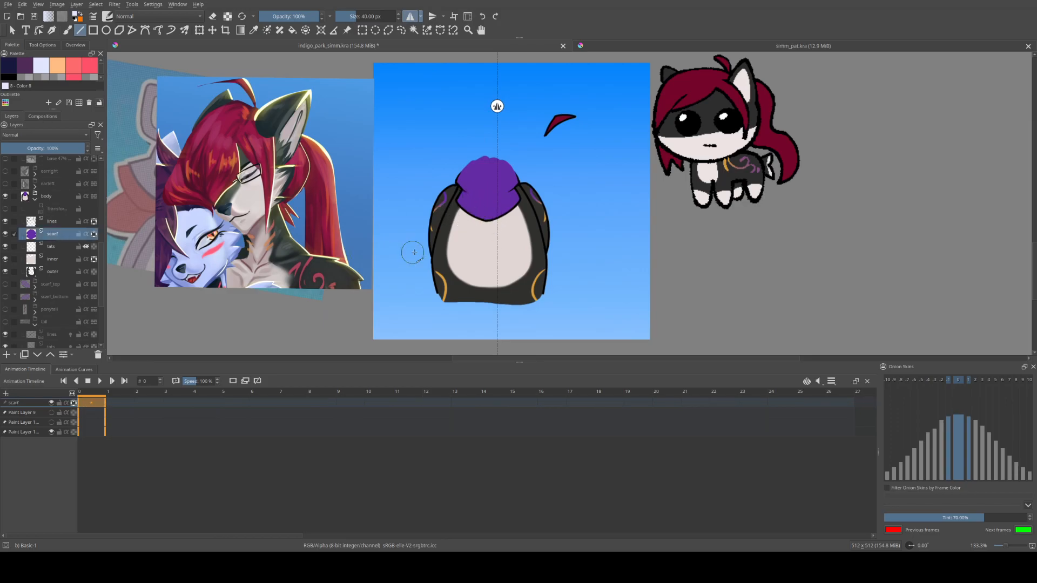
pyautogui.moveTo(460, 199); pyautogui.dragTo(489, 217)
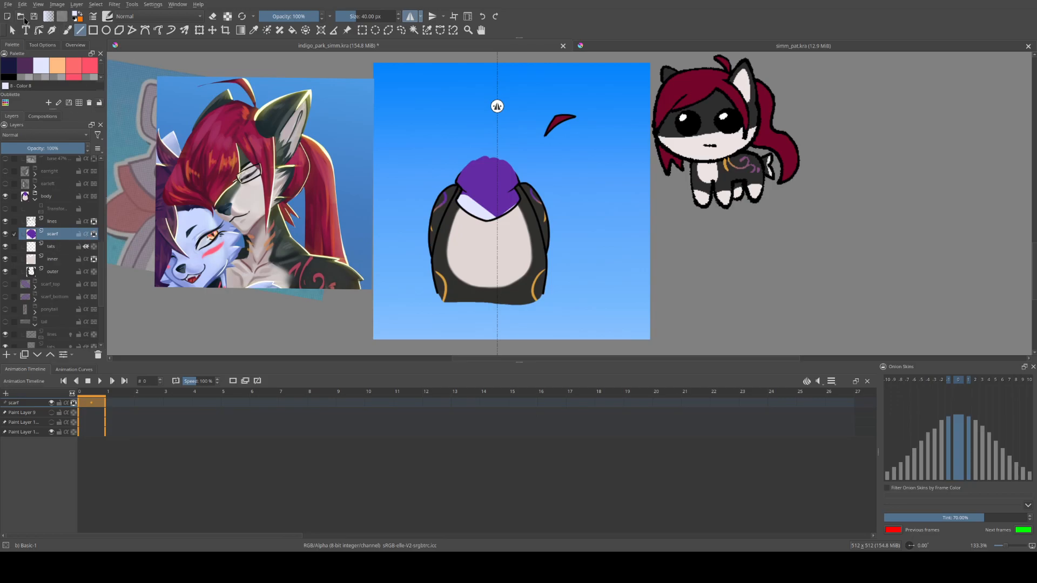
pyautogui.click(484, 17)
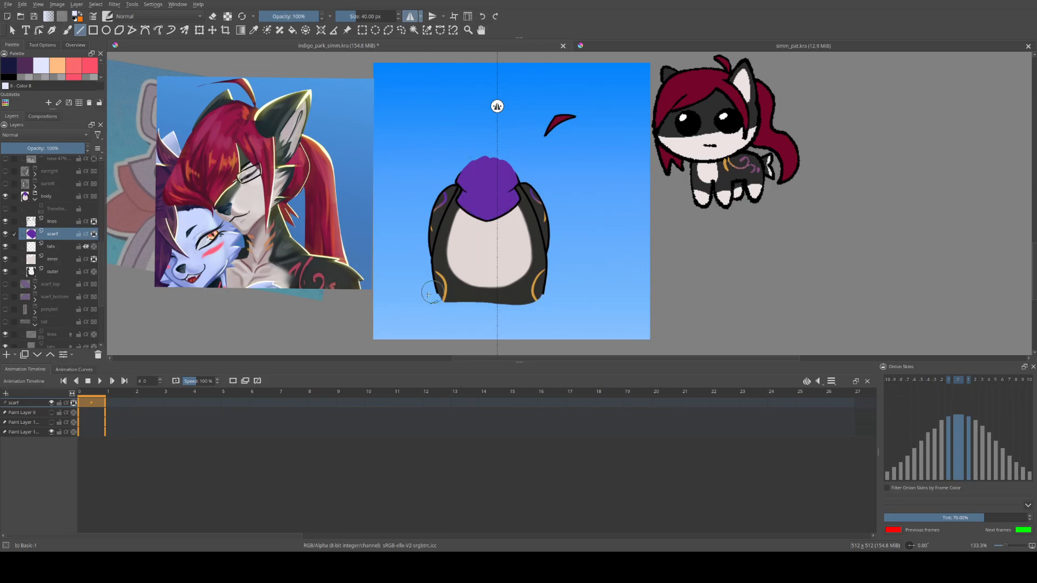
pyautogui.click(54, 271)
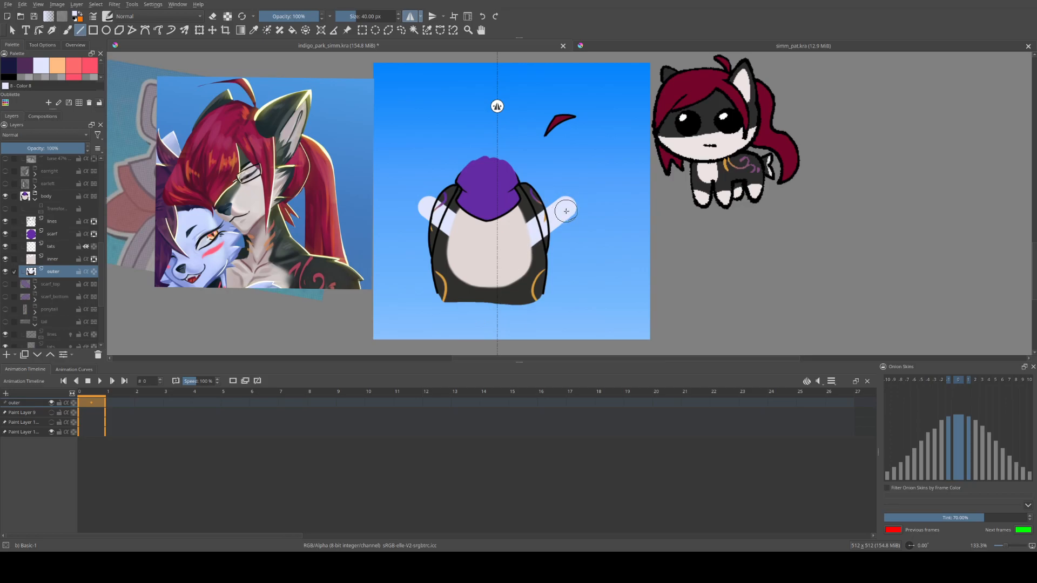
pyautogui.click(480, 18)
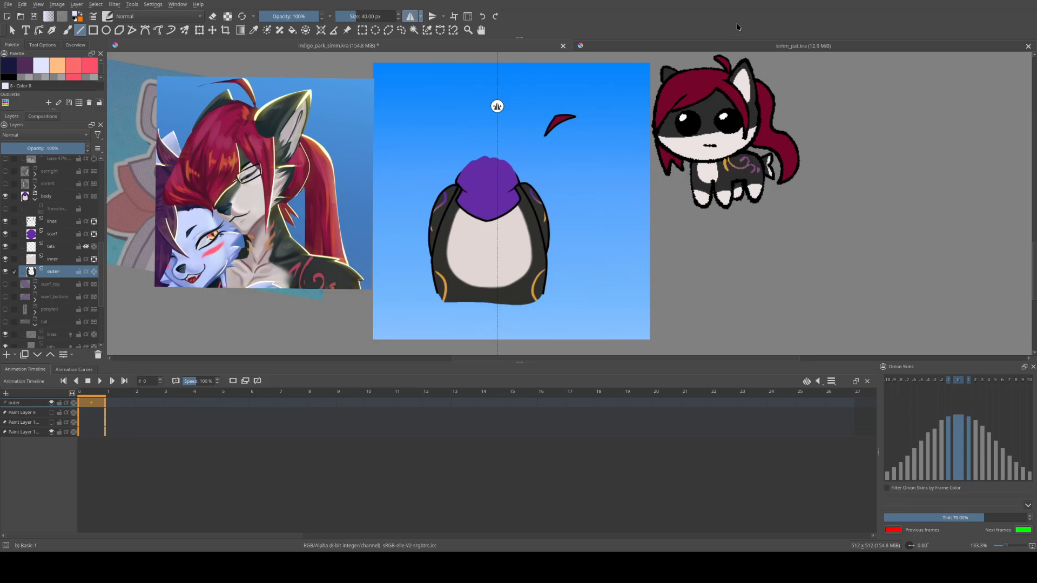
# View the simm_pat.kra document briefly and return to the head layers of indigo_park_simm.kra
pyautogui.click(733, 51)
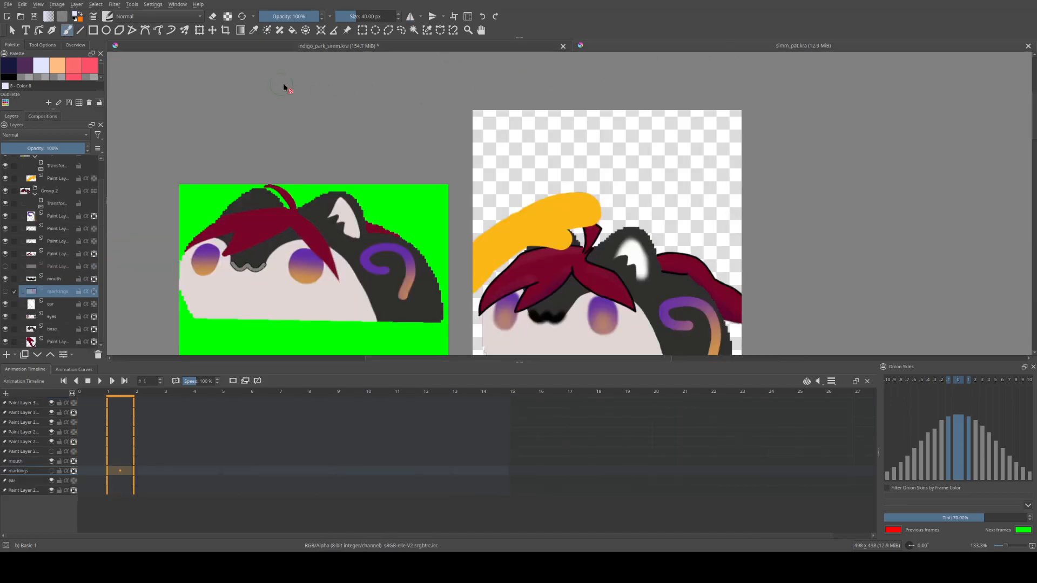
pyautogui.click(396, 48)
pyautogui.scroll(5, 70, 298)
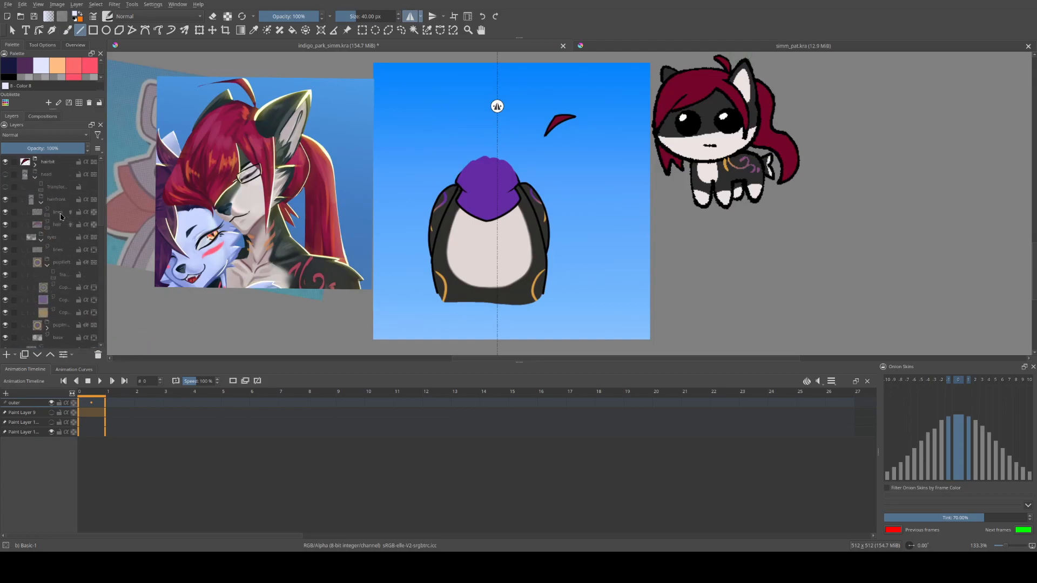
# Show the head group and inspect its transform mask's animation curves, ending on frame 15
pyautogui.click(60, 187)
pyautogui.click(76, 370)
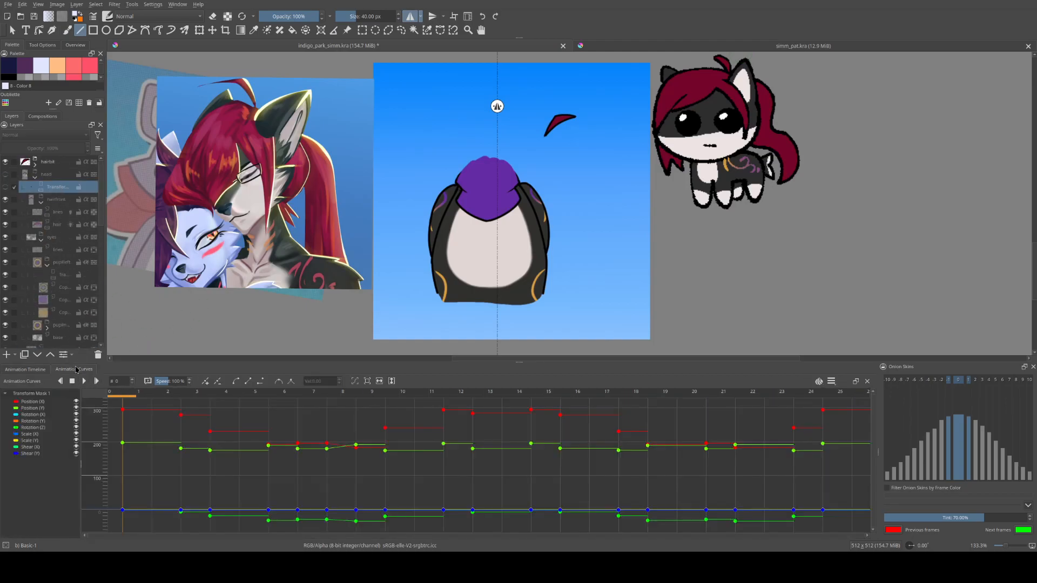
pyautogui.moveTo(448, 396); pyautogui.dragTo(531, 398)
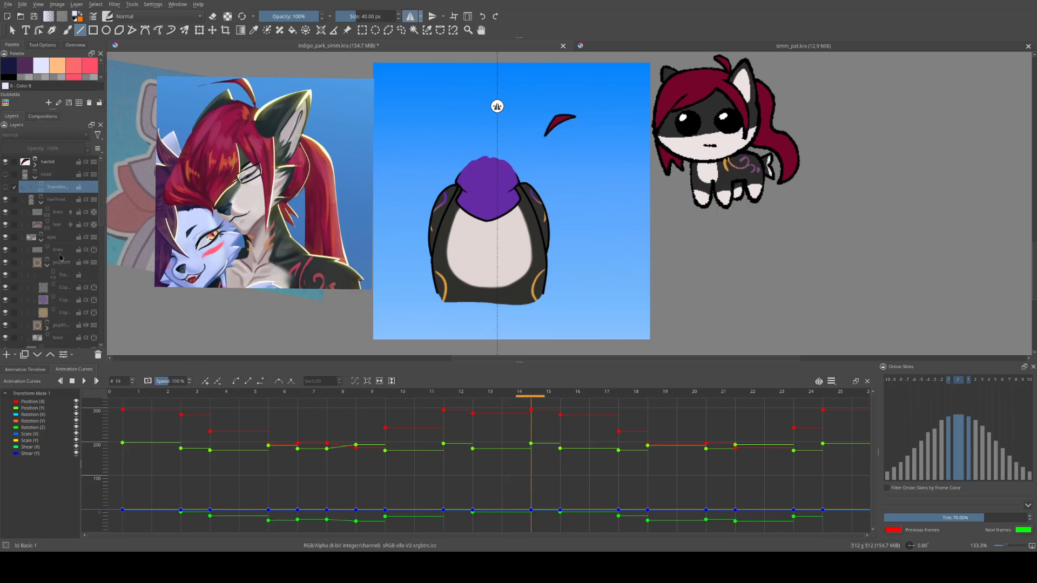
pyautogui.click(6, 175)
pyautogui.click(556, 398)
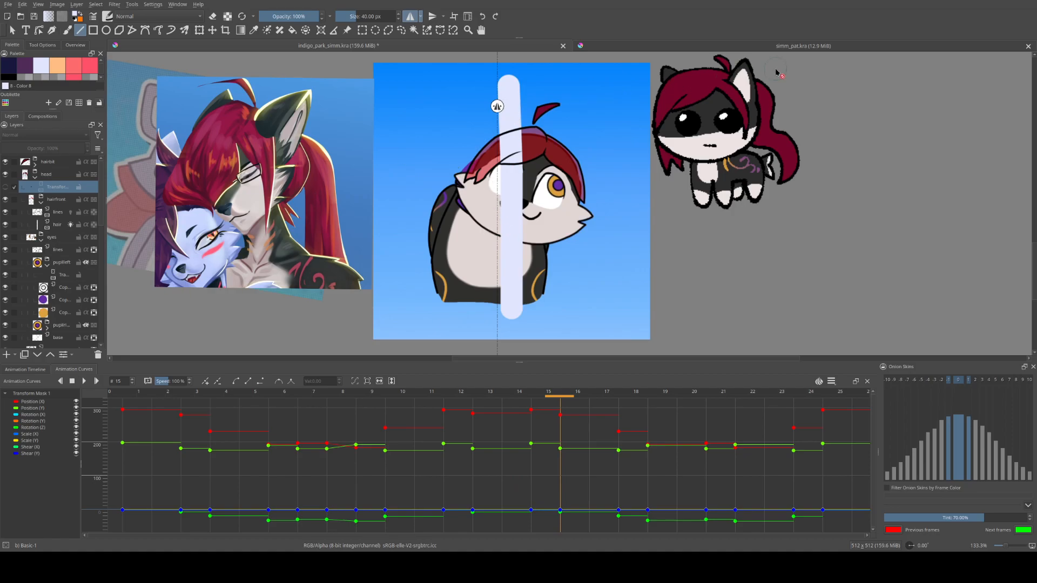
# Switch to simm_pat.kra and examine the animation curves of the yellow hand group's and Group 2's transform masks
pyautogui.click(808, 47)
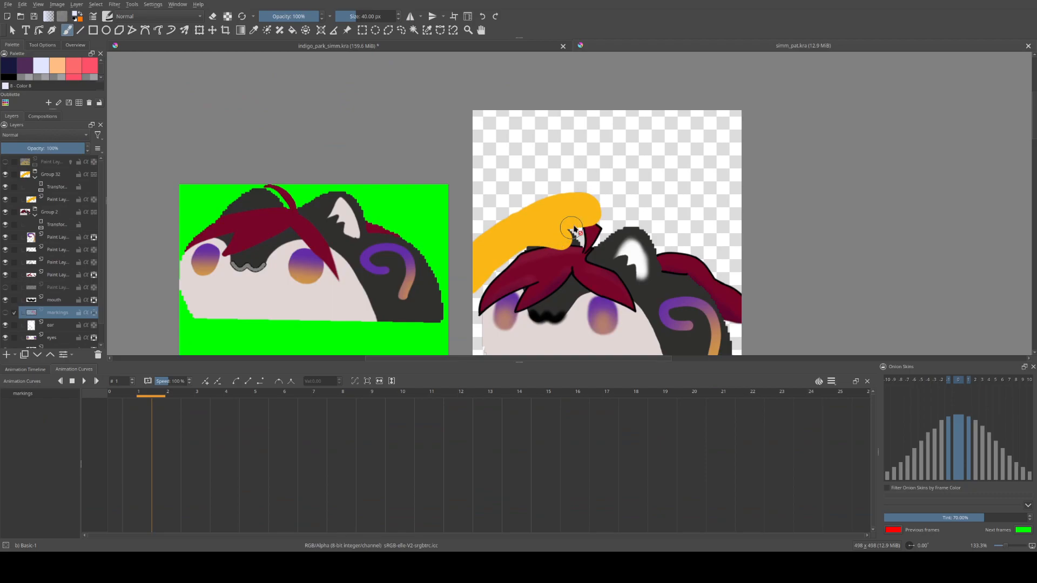
pyautogui.scroll(-1, 639, 208)
pyautogui.moveTo(724, 290); pyautogui.dragTo(547, 240)
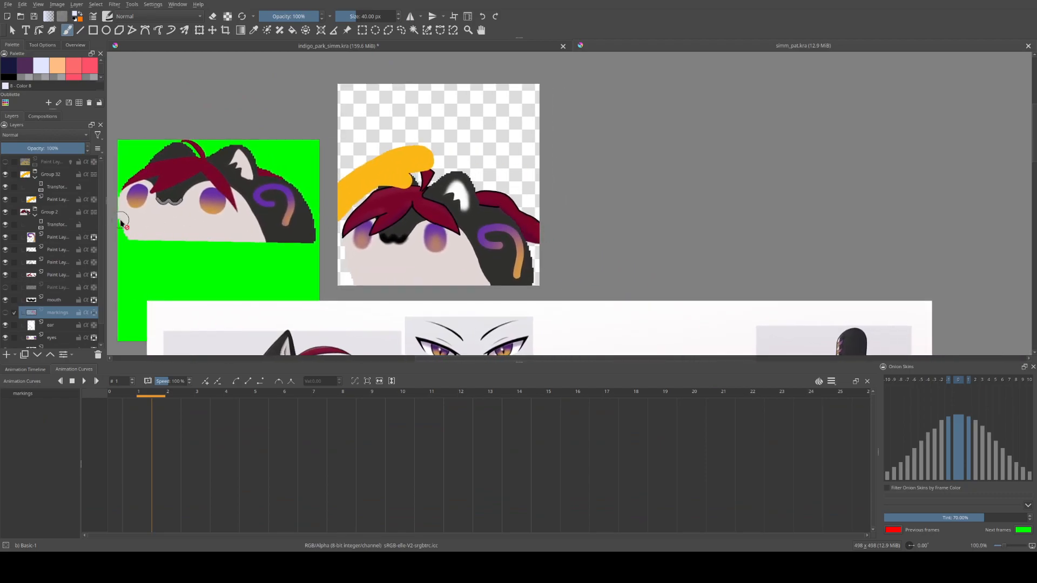
pyautogui.click(64, 191)
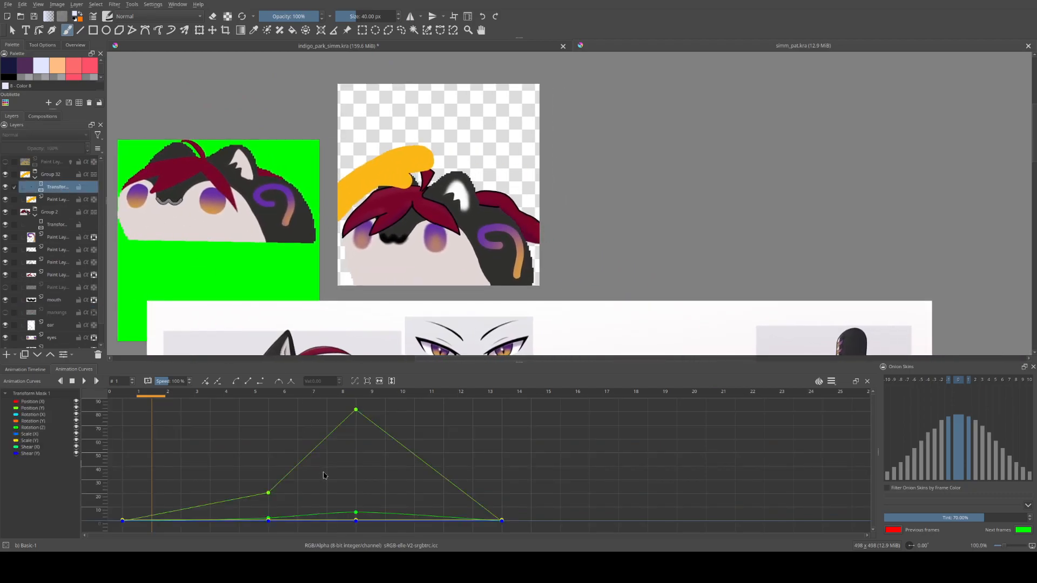
pyautogui.click(58, 225)
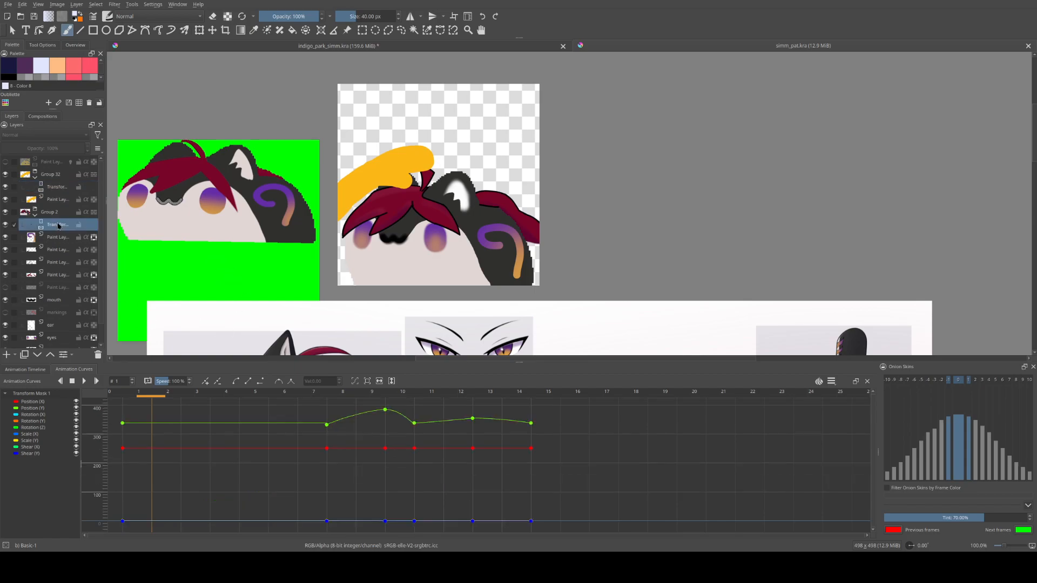
# Move between frames 7, 8 and 9 to compare the character's position along Group 2's transform mask curve
pyautogui.click(331, 399)
pyautogui.click(390, 397)
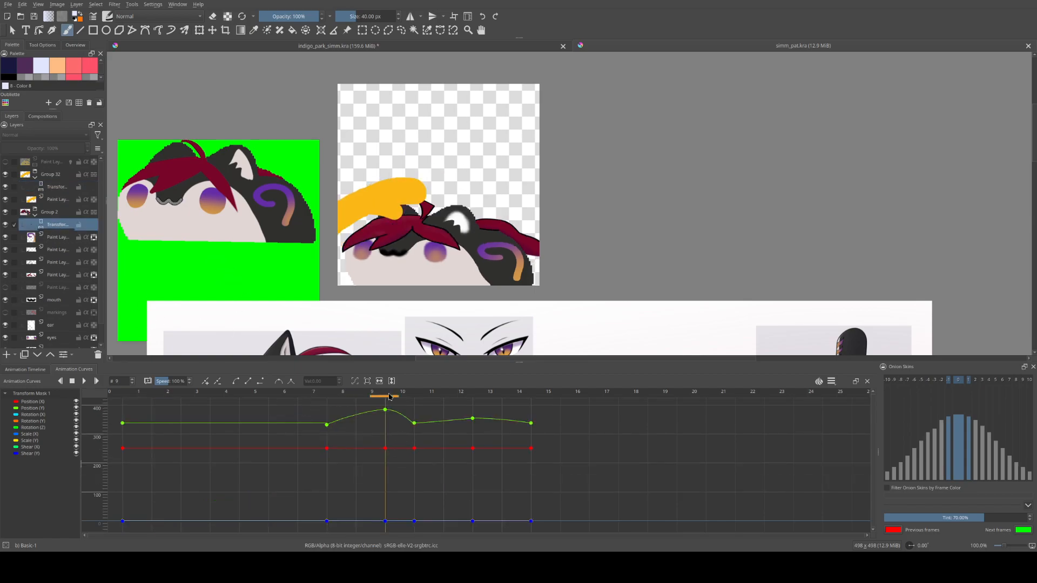
pyautogui.click(333, 398)
pyautogui.click(390, 398)
pyautogui.click(369, 398)
pyautogui.click(331, 399)
pyautogui.click(391, 398)
pyautogui.click(354, 398)
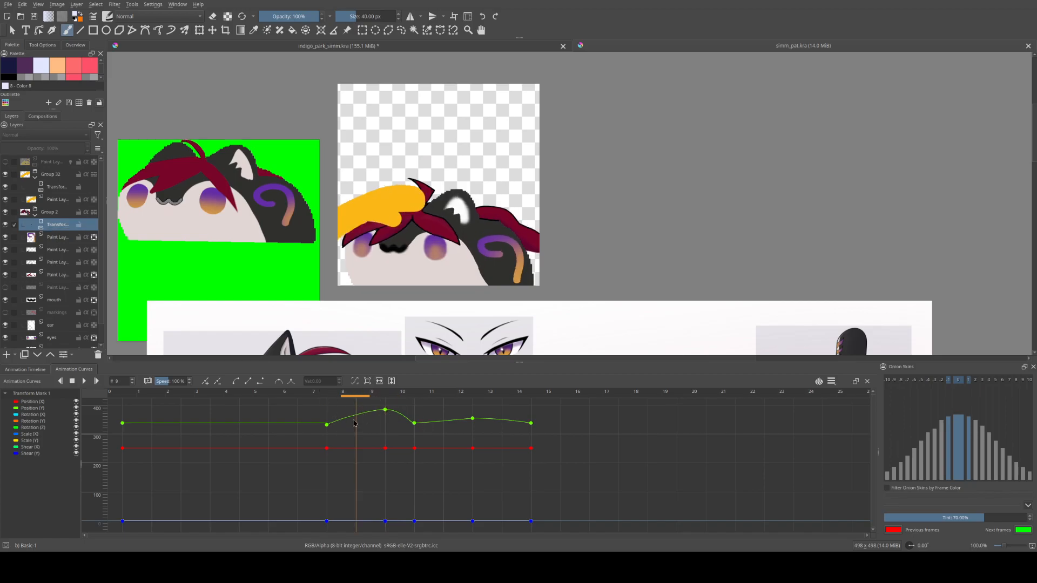
# Try bending the Position (Y) curve upward and downward with the frame 7 keyframe's tangent handle, and undo the changes
pyautogui.click(327, 426)
pyautogui.moveTo(340, 419); pyautogui.dragTo(336, 406)
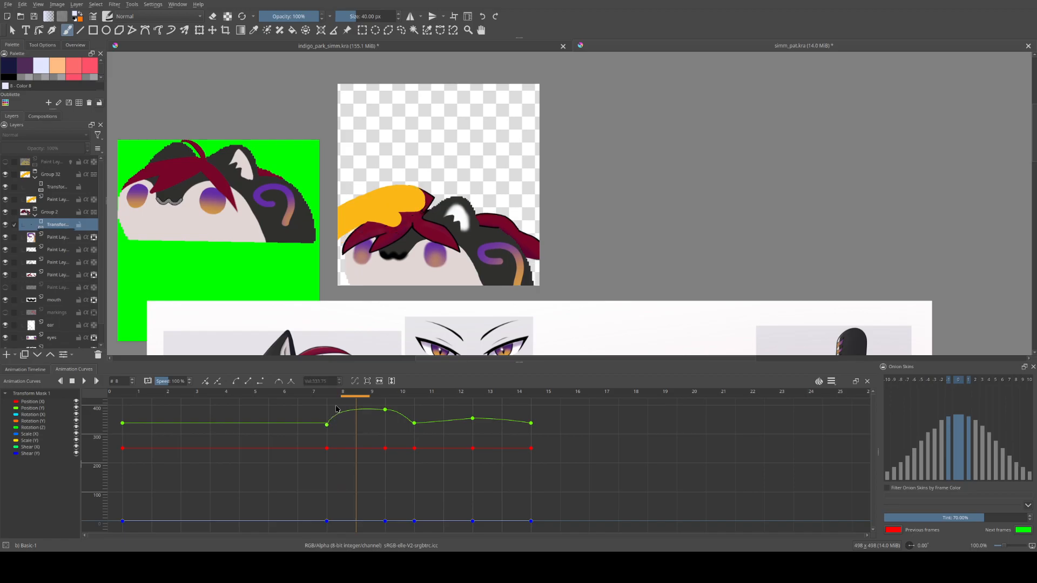
pyautogui.moveTo(336, 407); pyautogui.dragTo(330, 434)
pyautogui.click(327, 427)
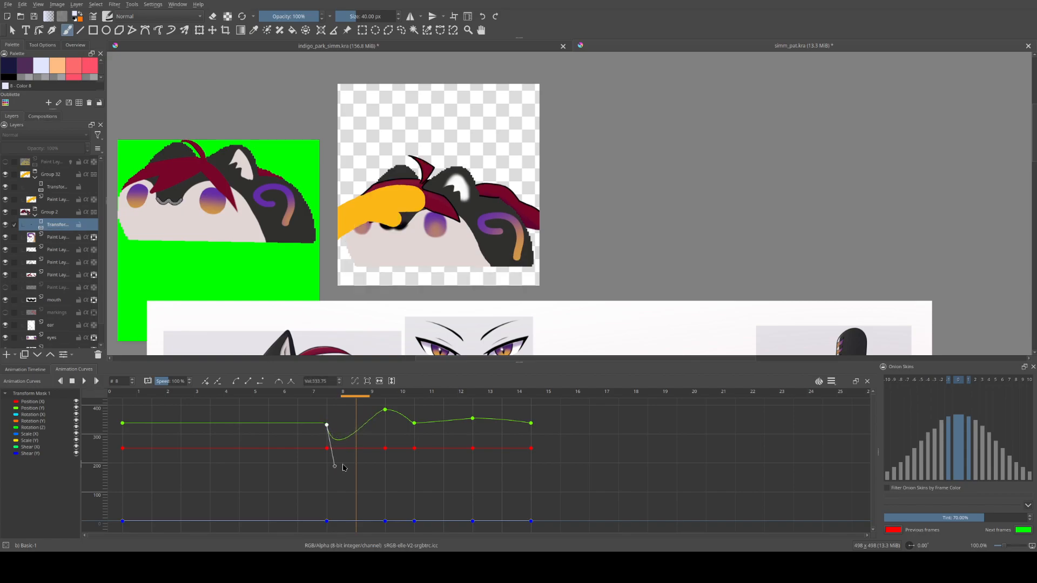
pyautogui.click(482, 16)
pyautogui.click(483, 16)
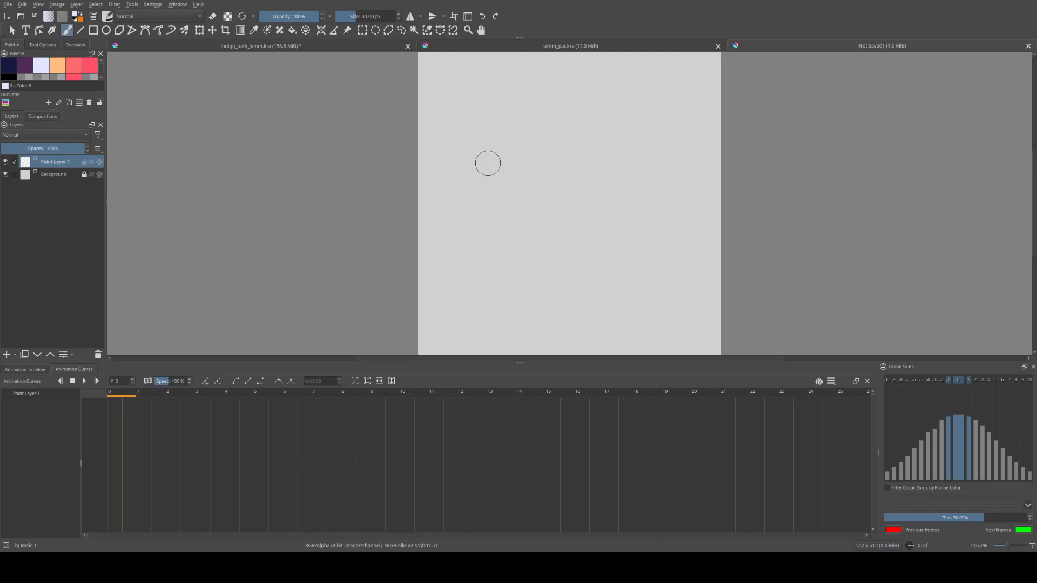
# Draw a filled light lavender circle on Paint Layer 1 of the new document and move it slightly to centre it
pyautogui.click(106, 30)
pyautogui.moveTo(501, 110); pyautogui.dragTo(668, 276)
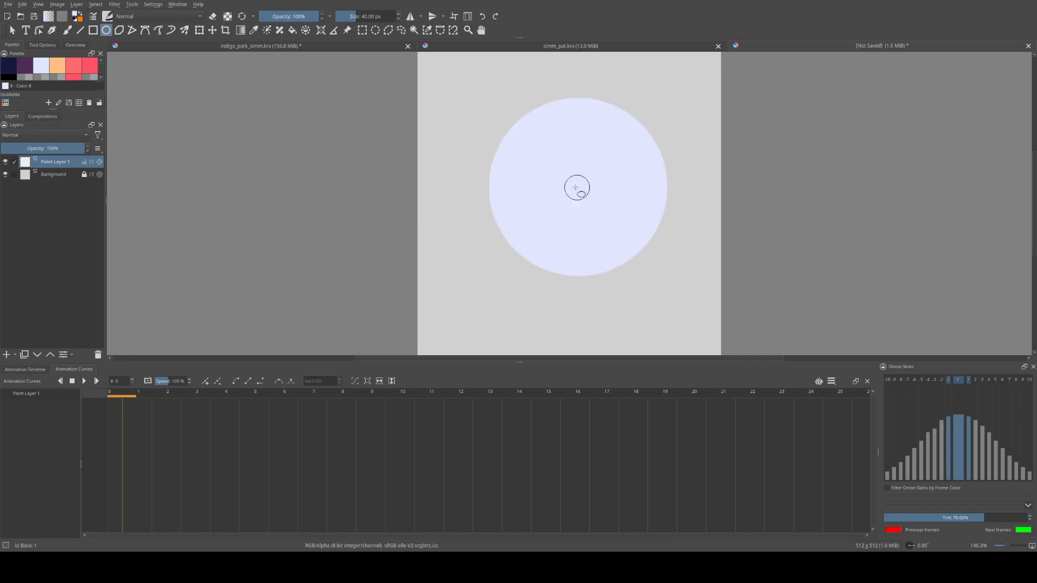
pyautogui.click(200, 30)
pyautogui.moveTo(579, 219); pyautogui.dragTo(572, 223)
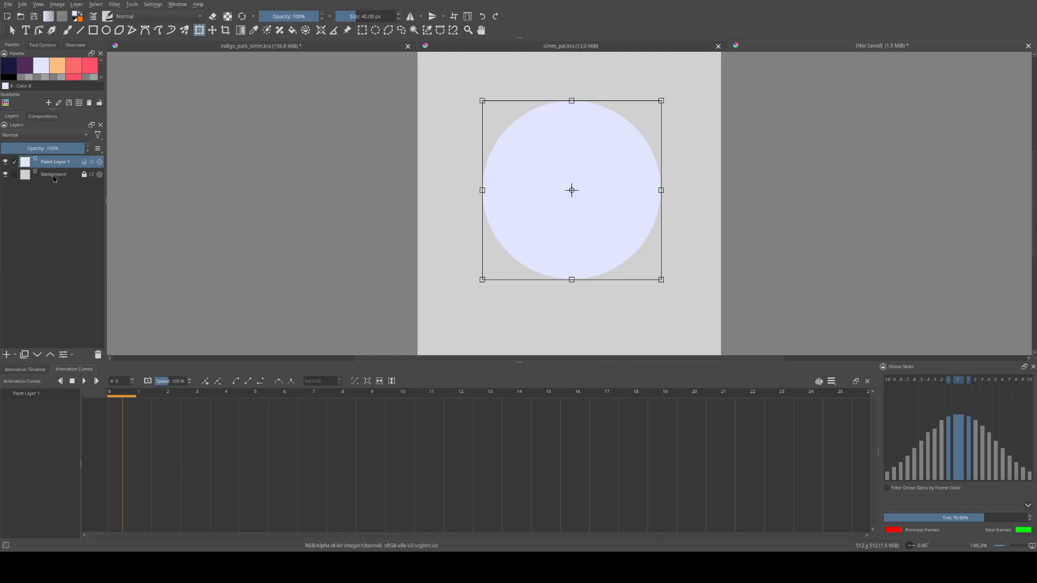
# Group Paint Layer 1 and add a transform mask to the new group
pyautogui.hotkey('ctrl', 'g')
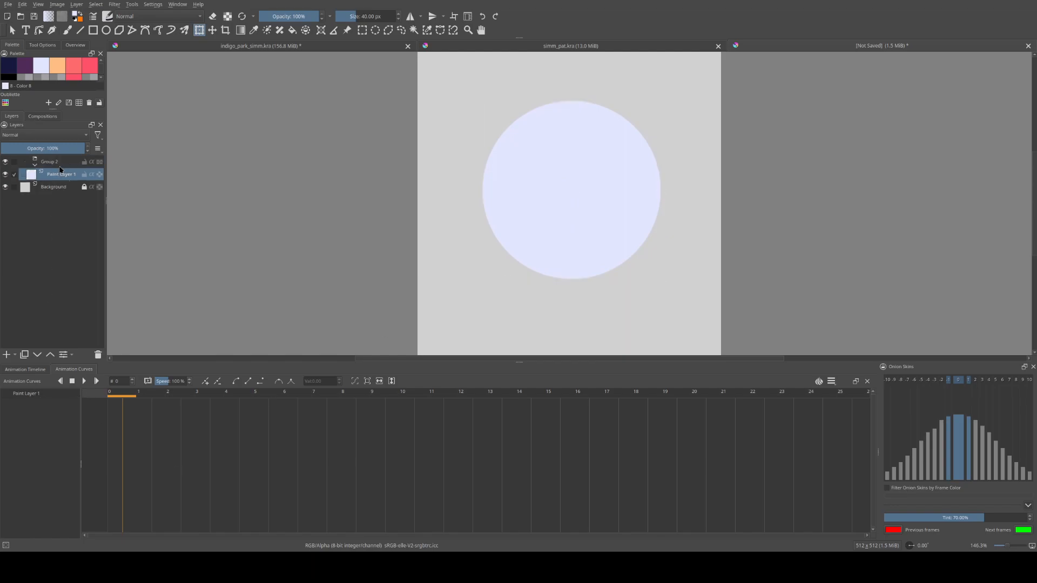
pyautogui.click(57, 163)
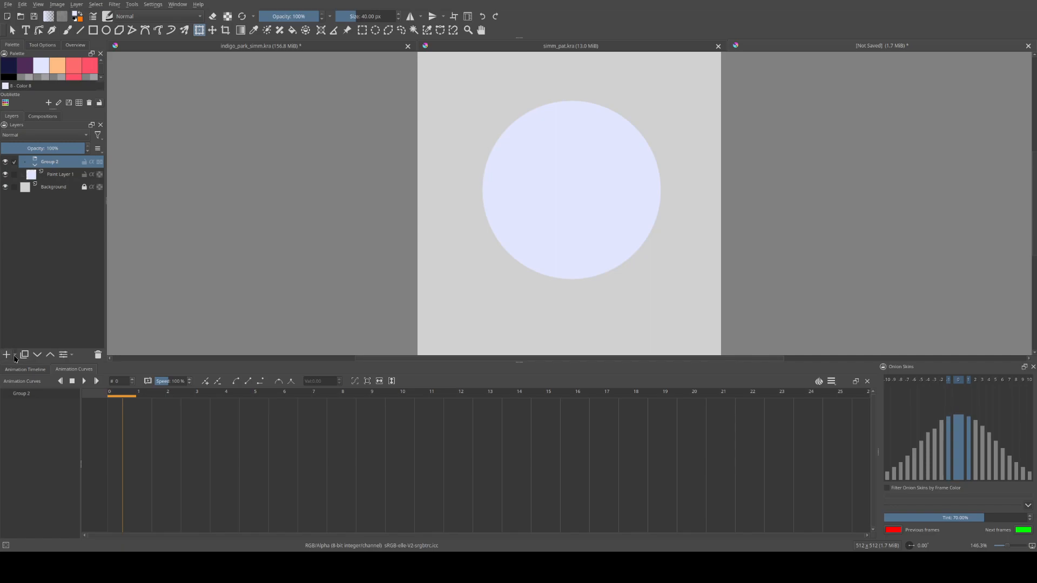
pyautogui.hotkey('ctrl', 'shift', 't')
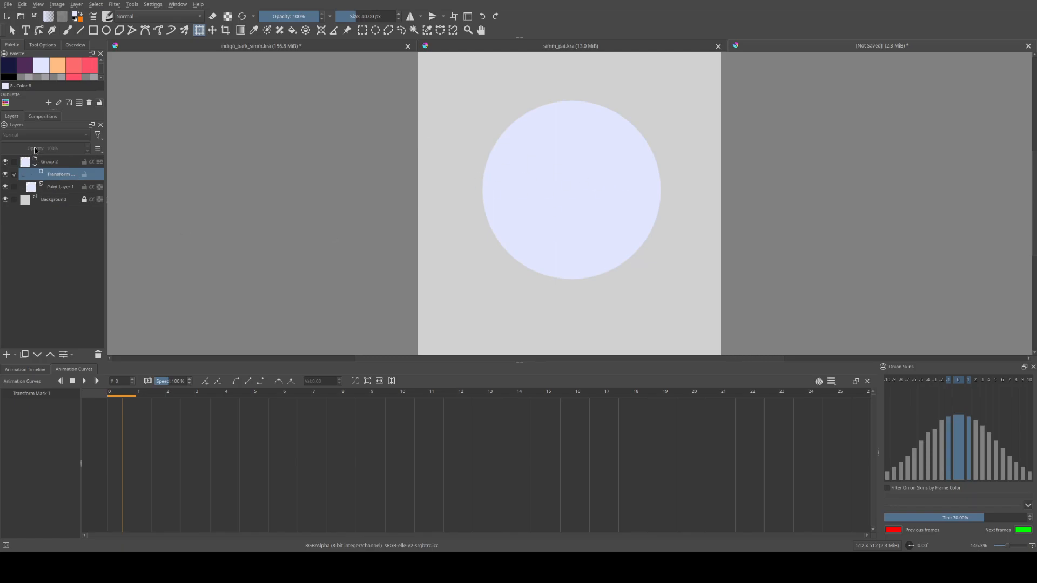
# Lock Paint Layer 1's alpha and recolour the circle light orange with a filled rectangle
pyautogui.click(65, 68)
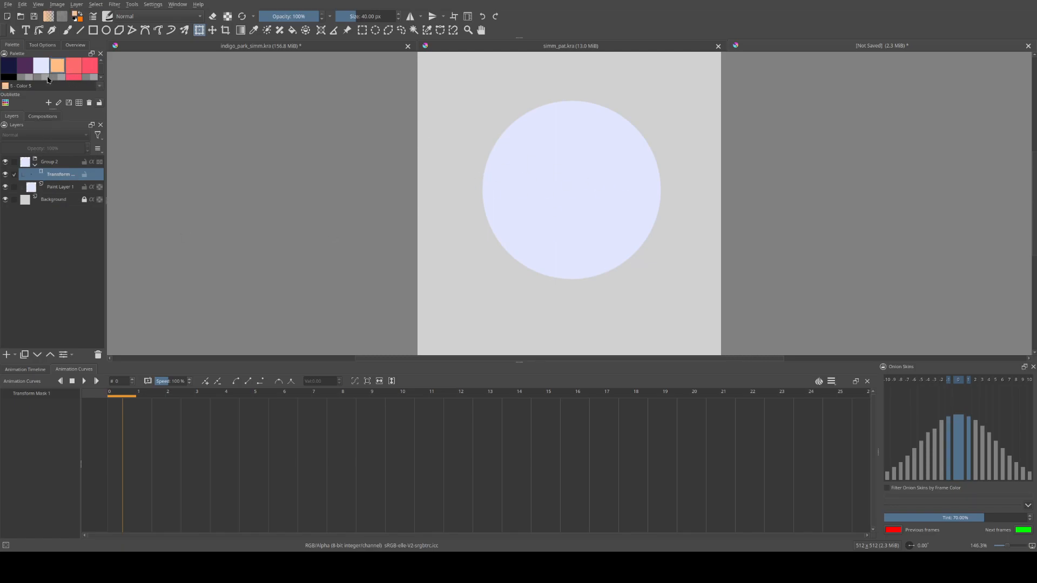
pyautogui.click(93, 30)
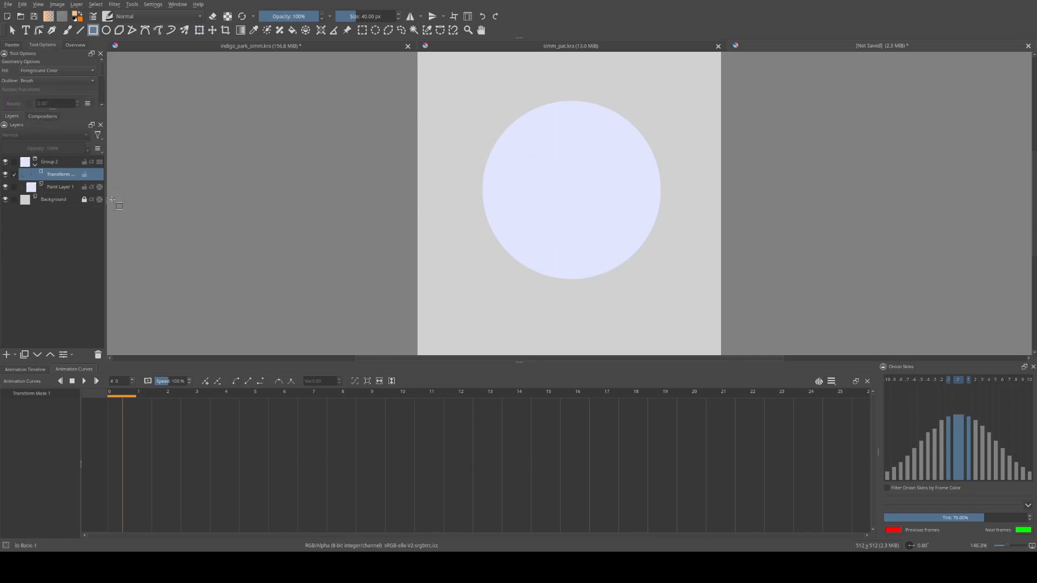
pyautogui.click(99, 188)
pyautogui.click(57, 188)
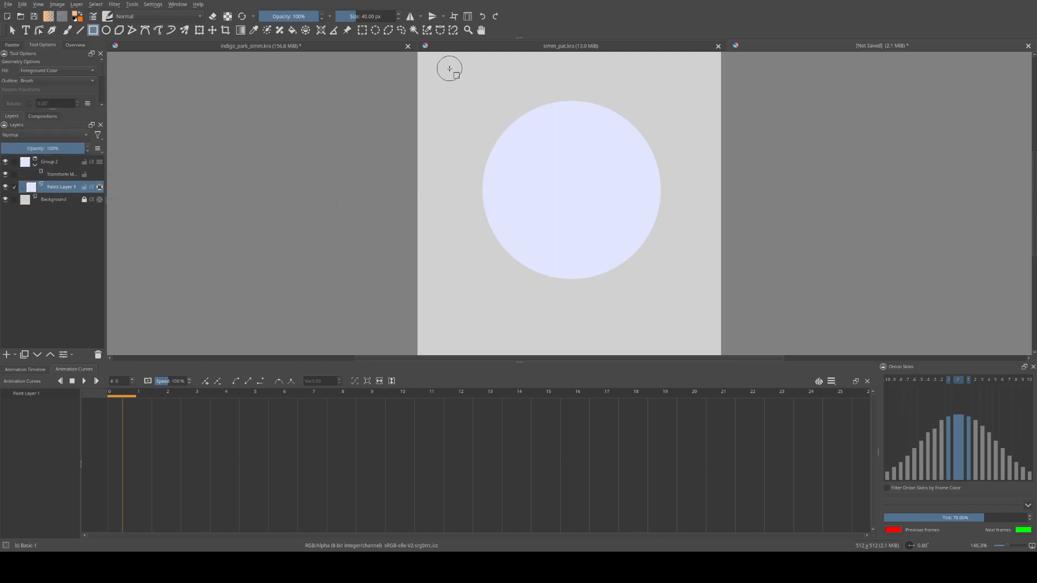
pyautogui.moveTo(449, 68); pyautogui.dragTo(720, 340)
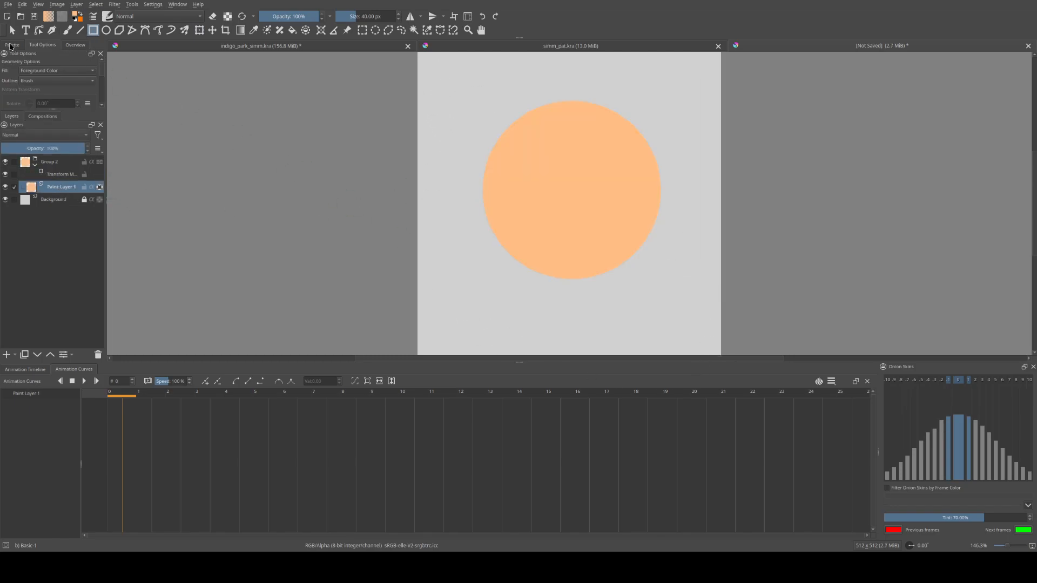
# Recolour the circle dark purple and paint a pink horizontal band across its middle with filled rectangles
pyautogui.click(12, 45)
pyautogui.click(25, 66)
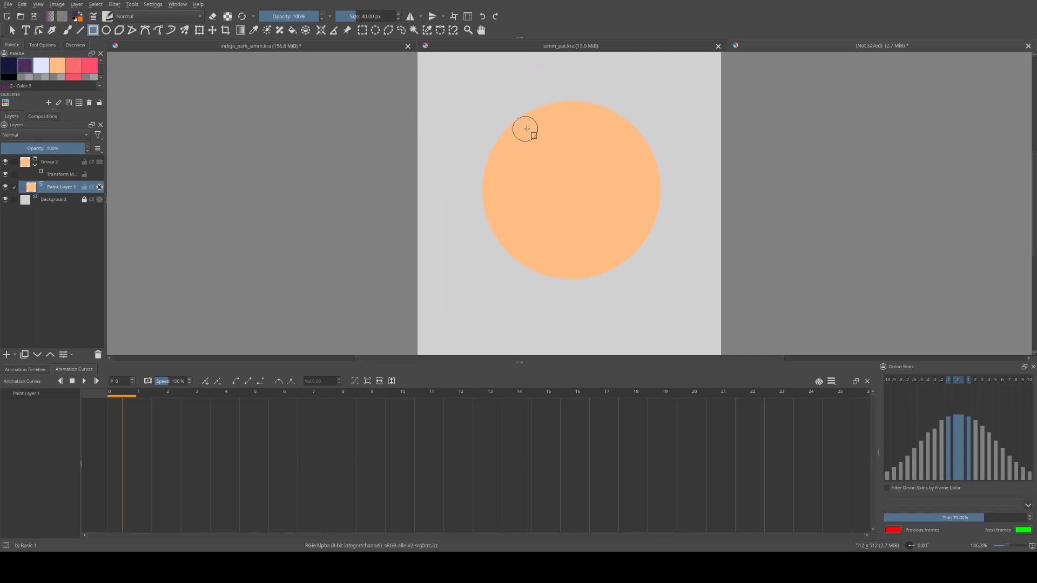
pyautogui.moveTo(440, 63); pyautogui.dragTo(732, 327)
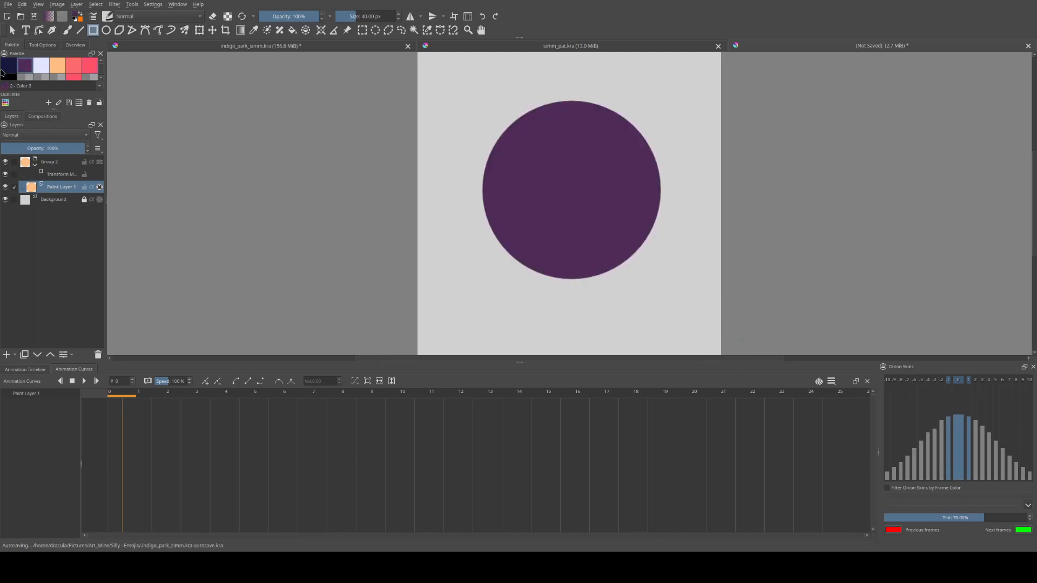
pyautogui.click(8, 65)
pyautogui.click(88, 67)
pyautogui.moveTo(422, 141); pyautogui.dragTo(723, 233)
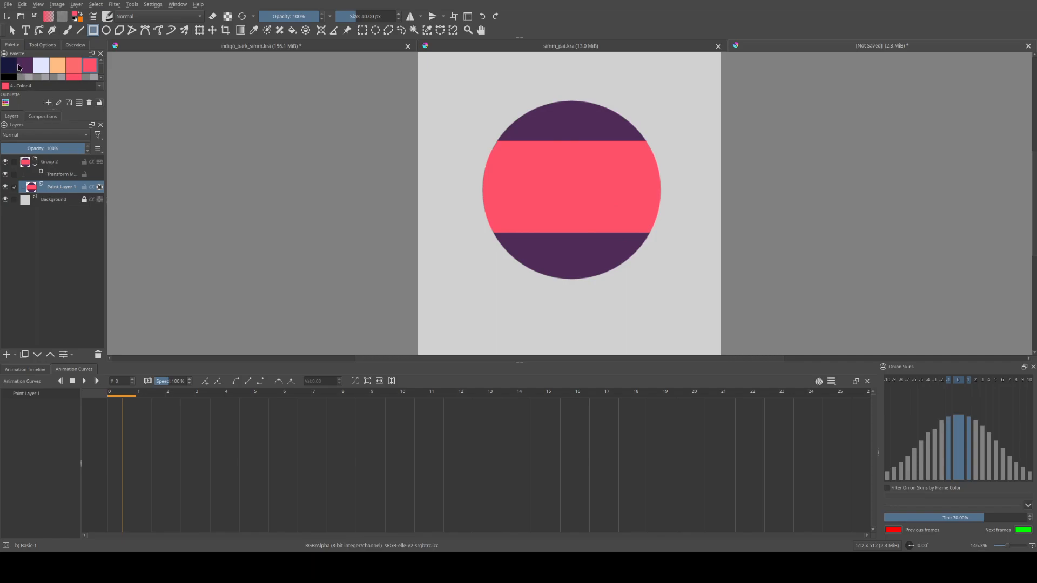
# Start the Transform tool on Paint Layer 1 and enlarge the area showing its tool options
pyautogui.click(49, 45)
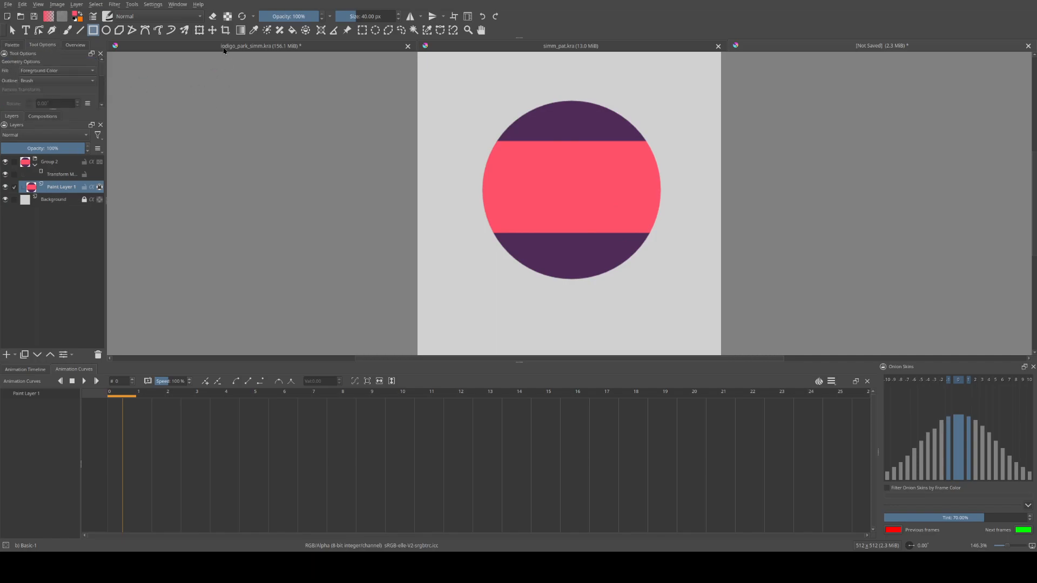
pyautogui.click(200, 32)
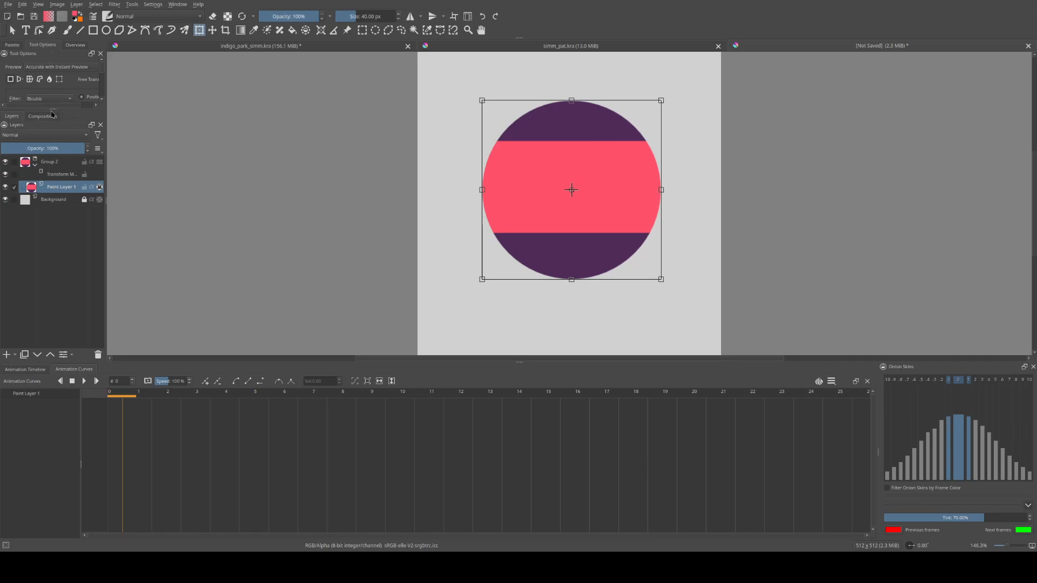
pyautogui.moveTo(53, 108); pyautogui.dragTo(53, 140)
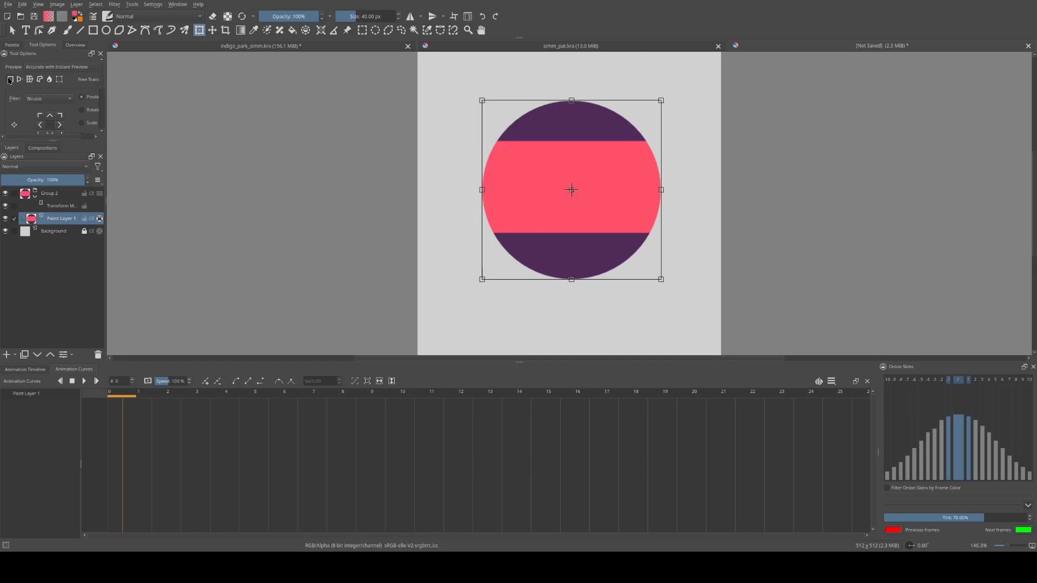
# Try rotating, moving and shearing the circle with a free transform, and undo each change
pyautogui.moveTo(667, 95); pyautogui.dragTo(680, 114)
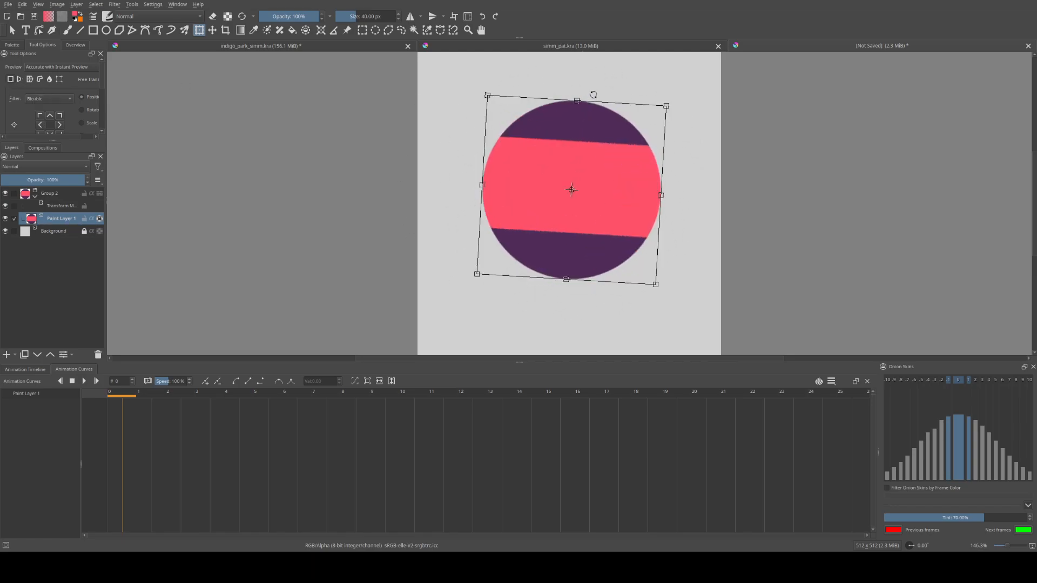
pyautogui.moveTo(591, 206); pyautogui.dragTo(578, 169)
pyautogui.hotkey('ctrl', 'z')
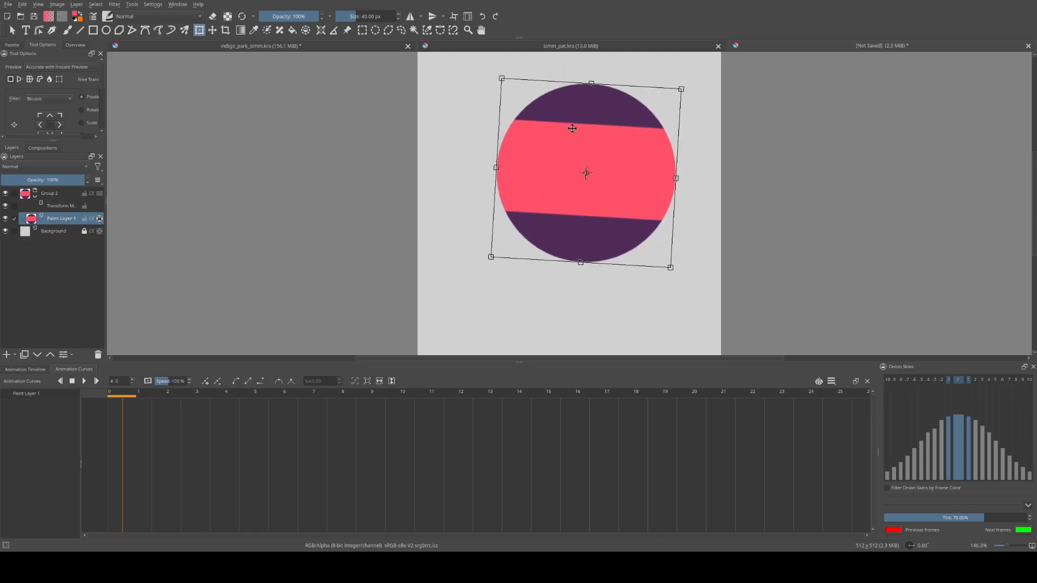
pyautogui.hotkey('ctrl', 'z')
pyautogui.hotkey('ctrl', 'z')
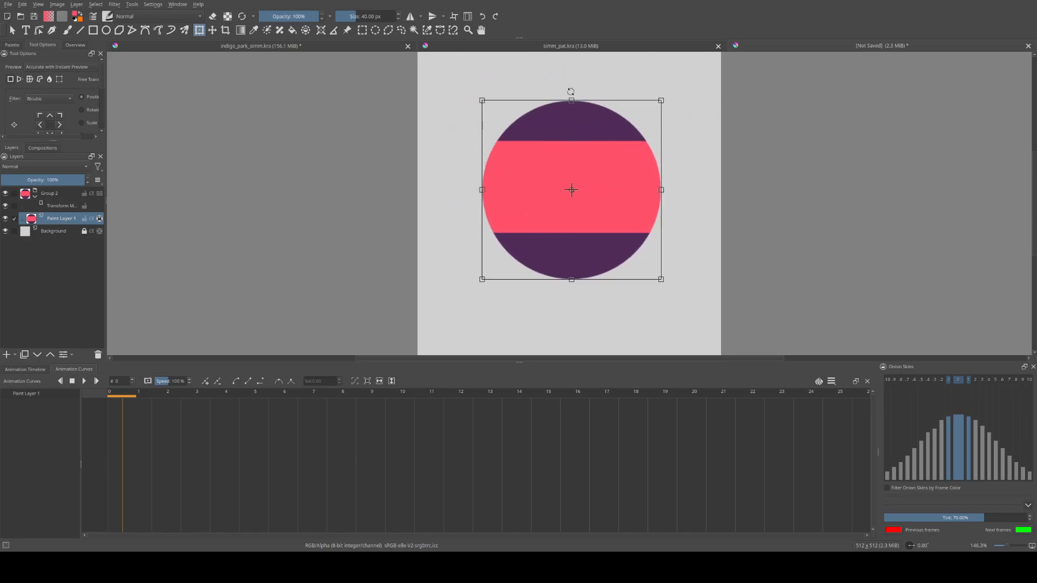
pyautogui.moveTo(608, 103); pyautogui.dragTo(718, 105)
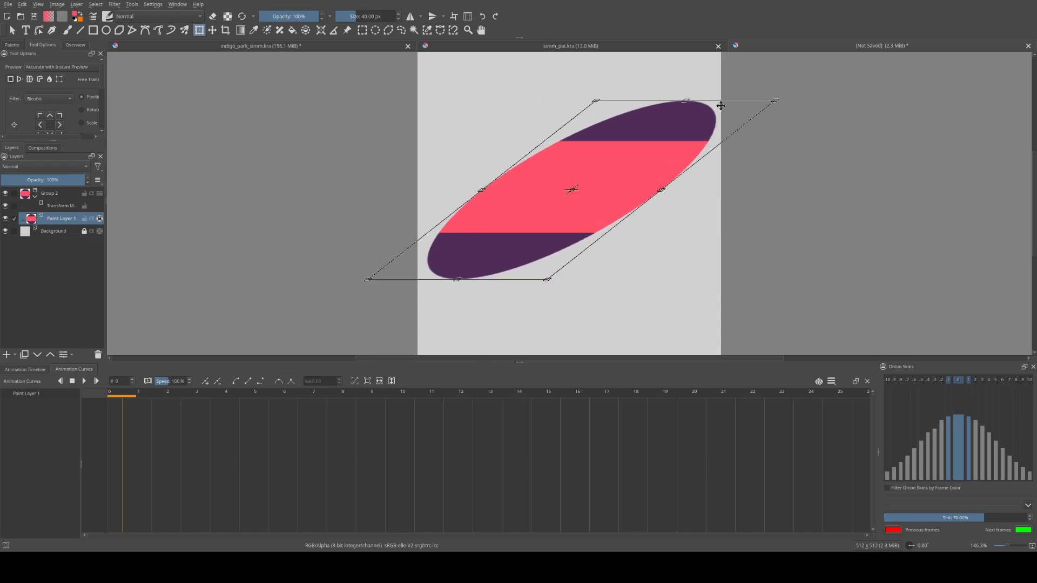
pyautogui.hotkey('ctrl', 'z')
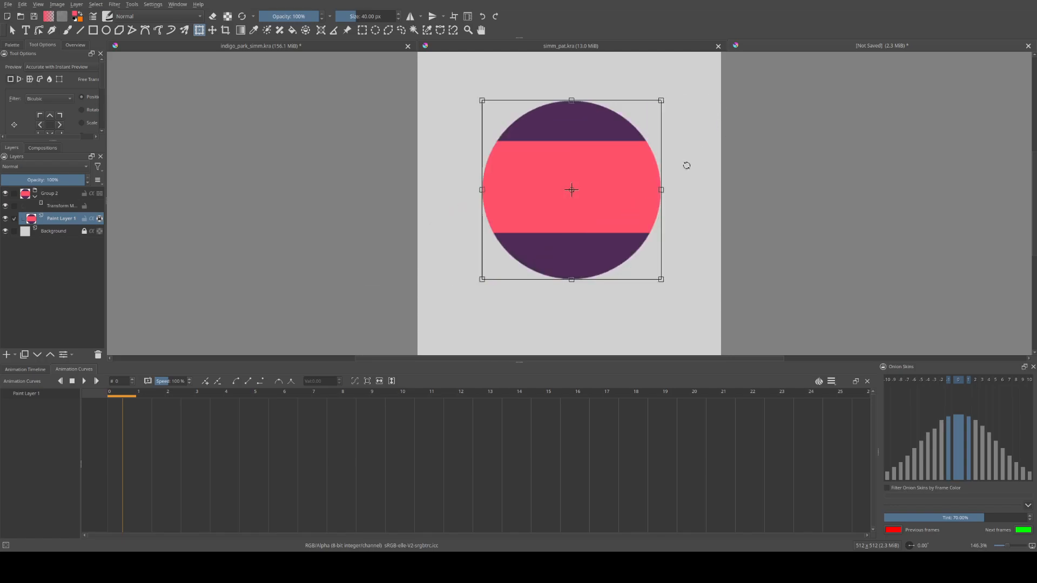
# Add a keyframe at frame 0 to the animation curves of Group 2's transform mask, and go to frame 6
pyautogui.click(62, 211)
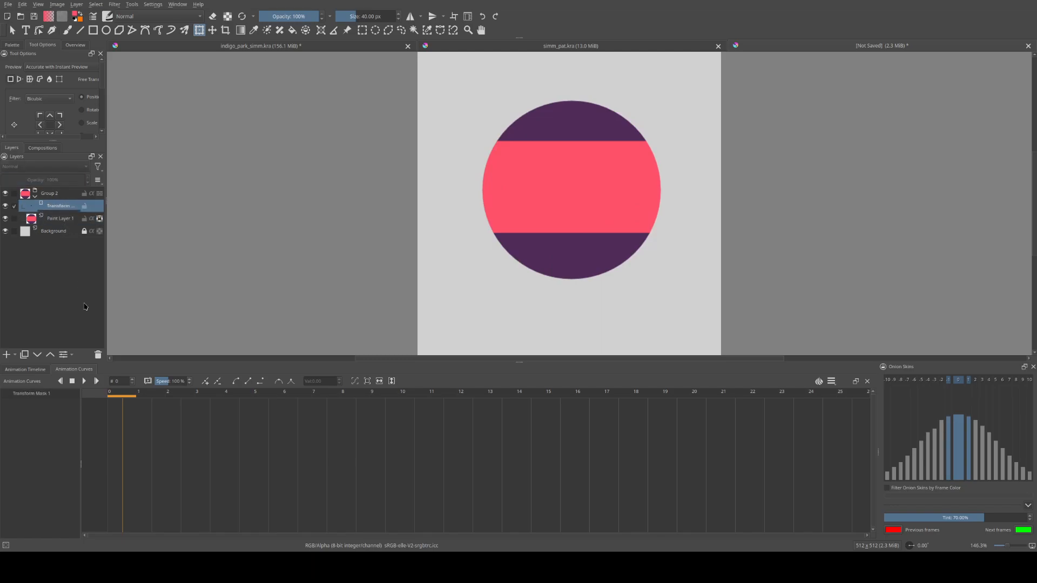
pyautogui.click(29, 369)
pyautogui.click(72, 371)
pyautogui.click(205, 385)
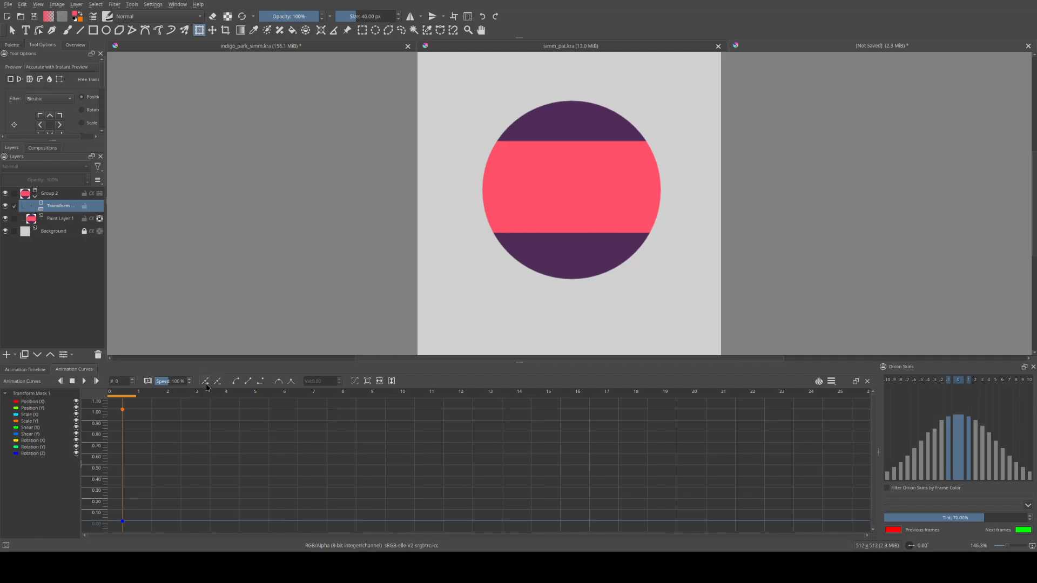
pyautogui.moveTo(138, 400); pyautogui.dragTo(231, 399)
pyautogui.click(287, 400)
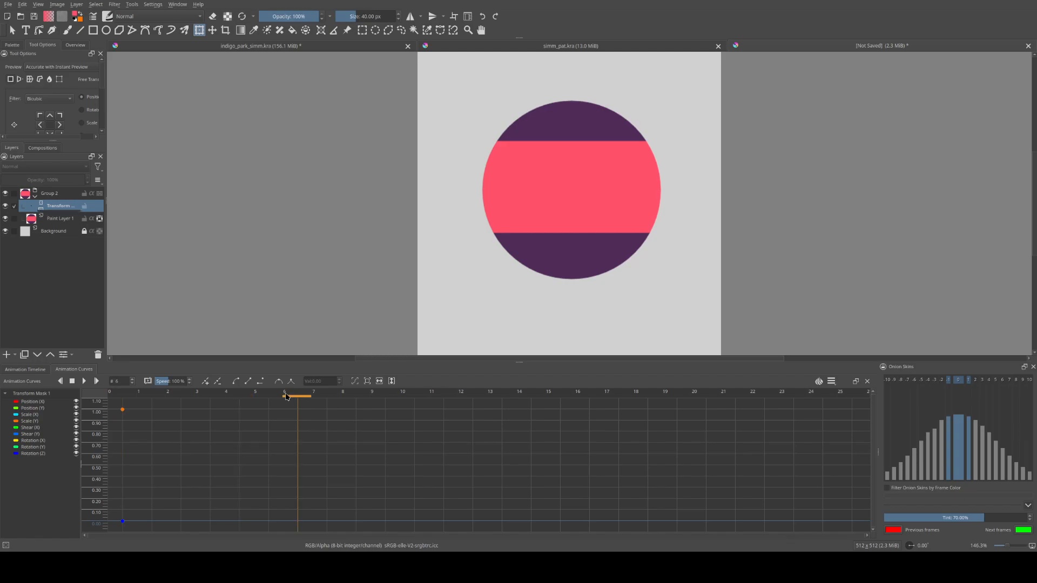
# Add keyframes for Group 2's transform mask at frames 6, 12, 18 and 24 in the animation curves
pyautogui.click(205, 382)
pyautogui.click(462, 398)
pyautogui.click(469, 398)
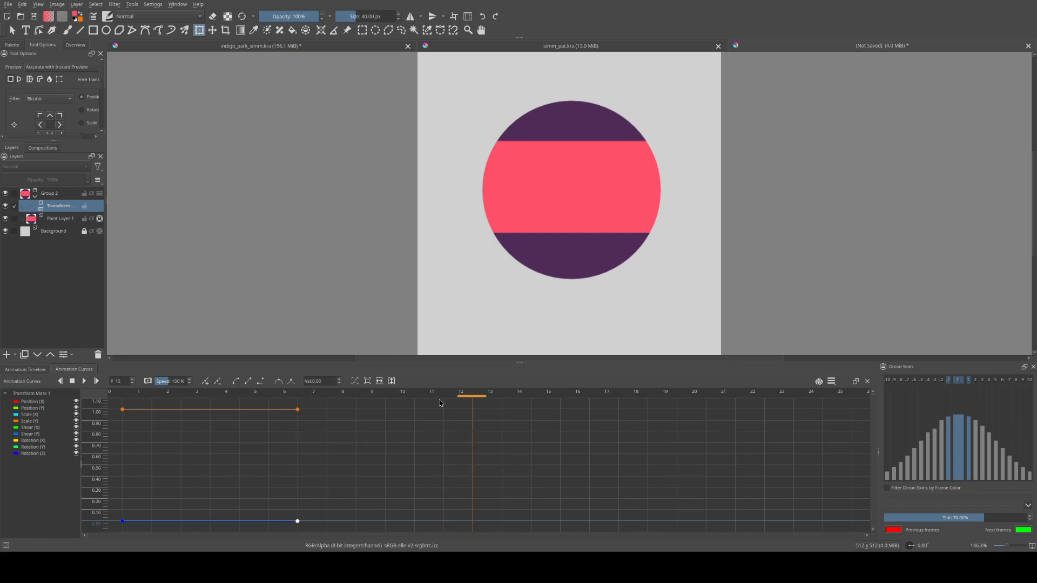
pyautogui.click(205, 381)
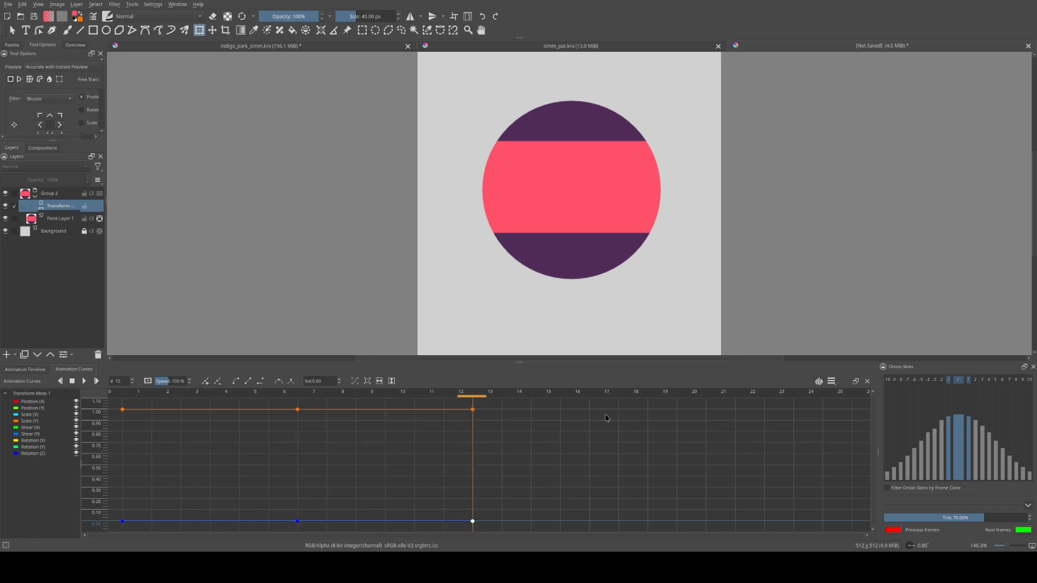
pyautogui.click(613, 399)
pyautogui.click(640, 398)
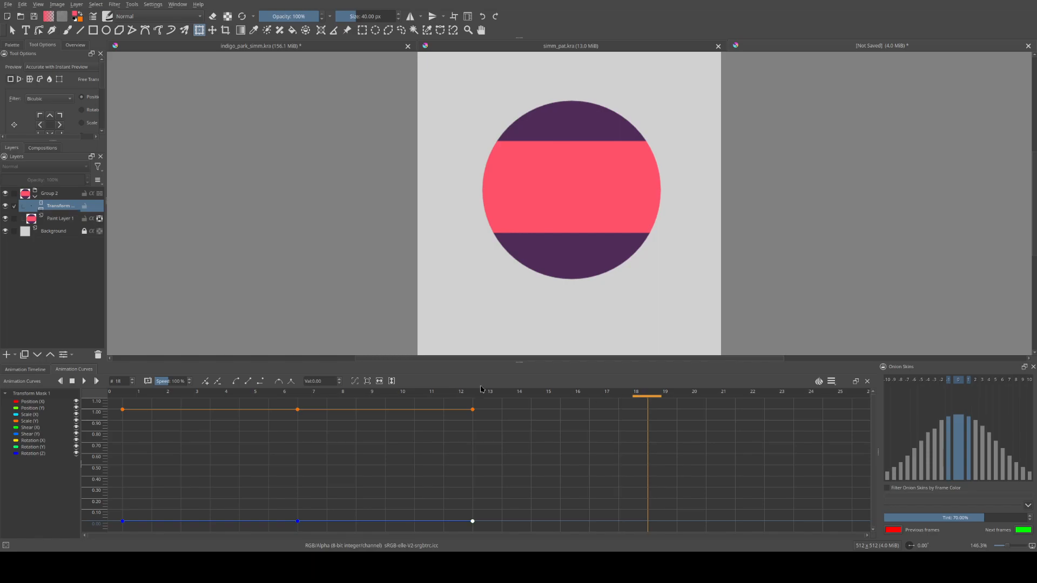
pyautogui.click(205, 382)
pyautogui.click(379, 382)
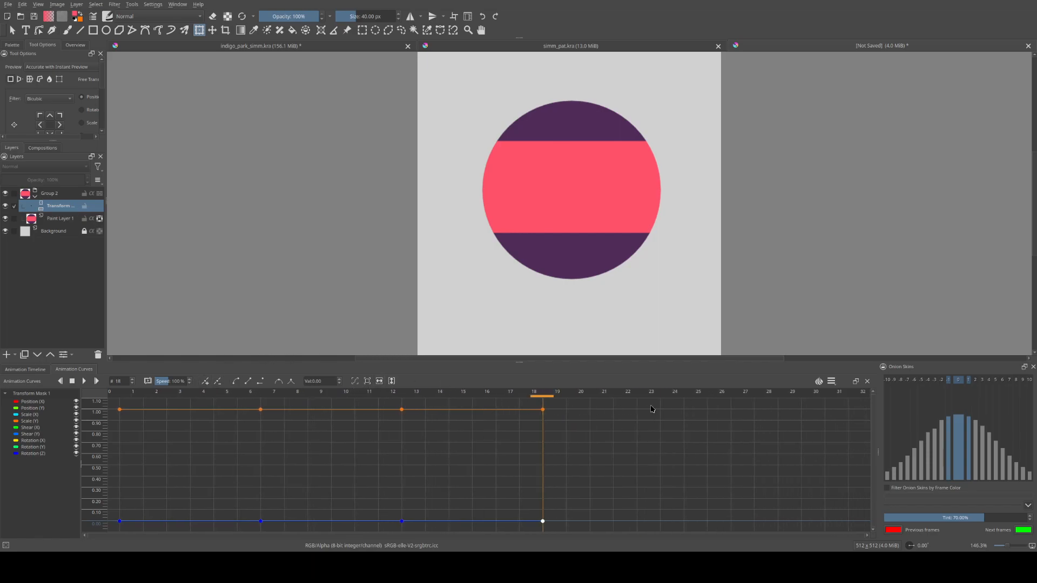
pyautogui.click(684, 397)
pyautogui.click(206, 383)
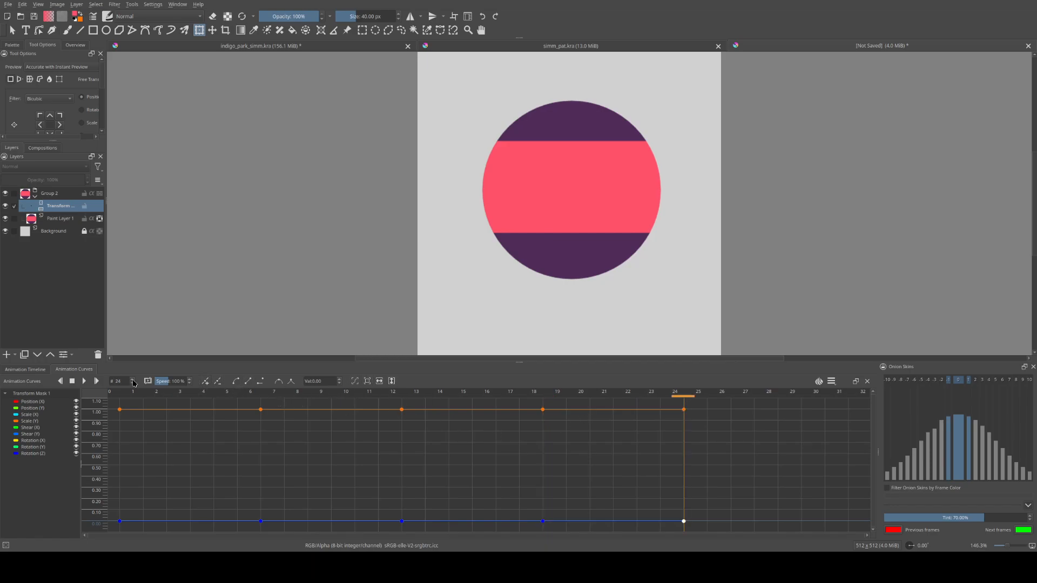
# At frame 6, squash the circle upward to about 0.47 of its height and rotate it nearly a full turn
pyautogui.click(568, 194)
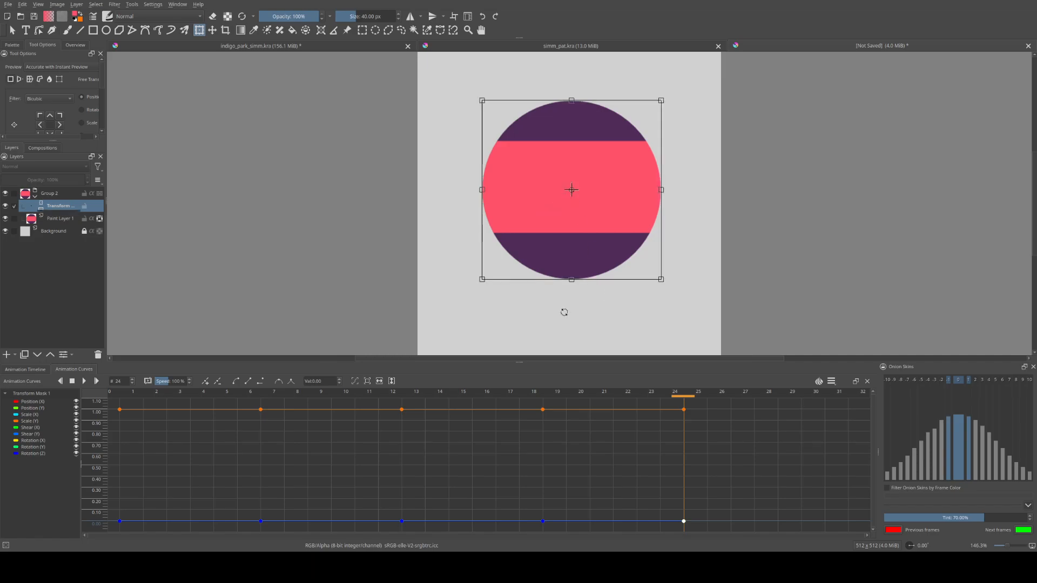
pyautogui.click(261, 410)
pyautogui.moveTo(572, 280); pyautogui.dragTo(571, 184)
pyautogui.moveTo(681, 162); pyautogui.dragTo(425, 198)
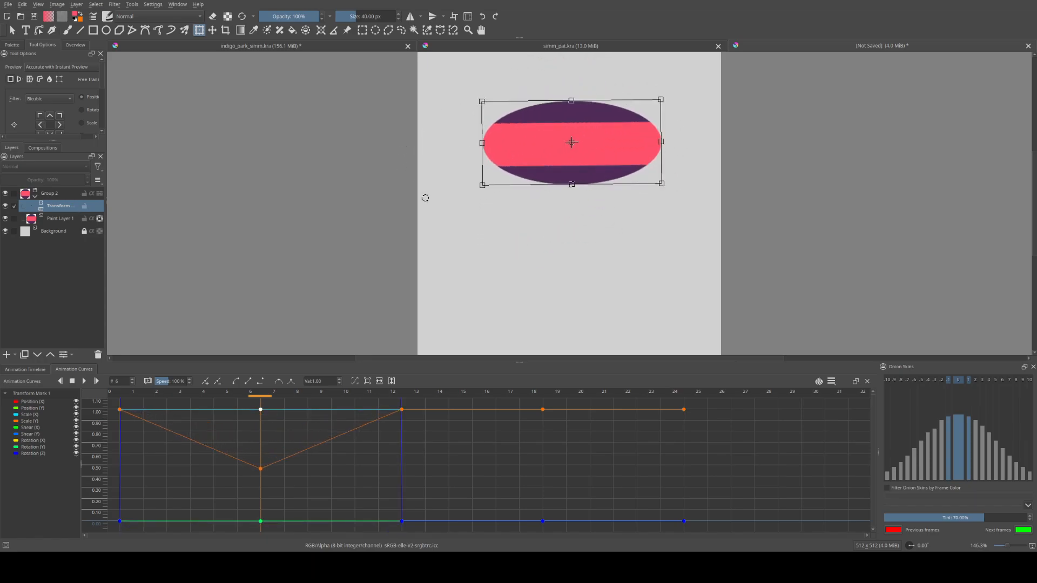
# At frame 18, squash the circle downward from its top edge to about 0.4 of its height
pyautogui.click(403, 400)
pyautogui.click(542, 400)
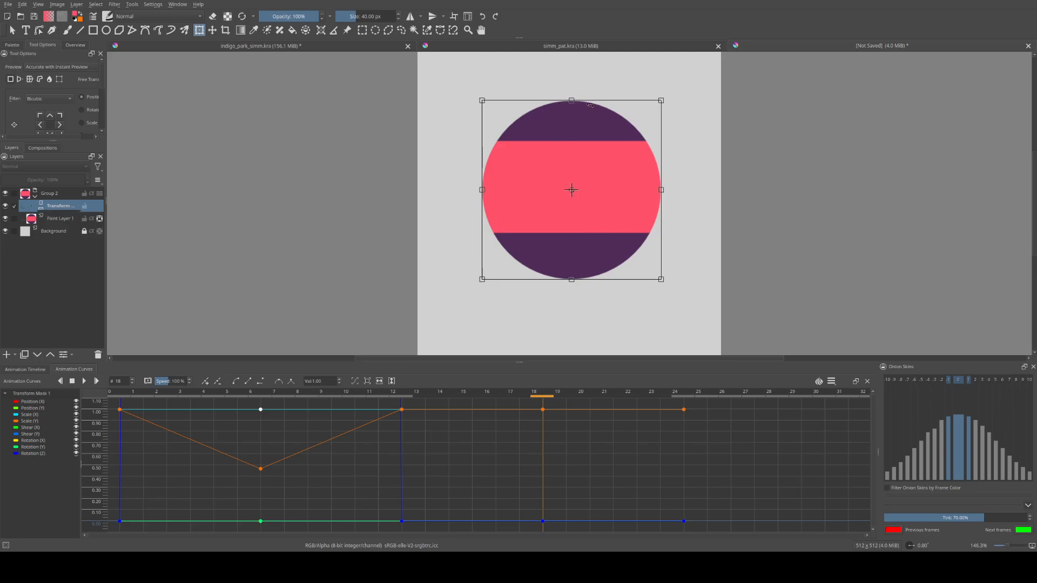
pyautogui.moveTo(571, 103); pyautogui.dragTo(570, 204)
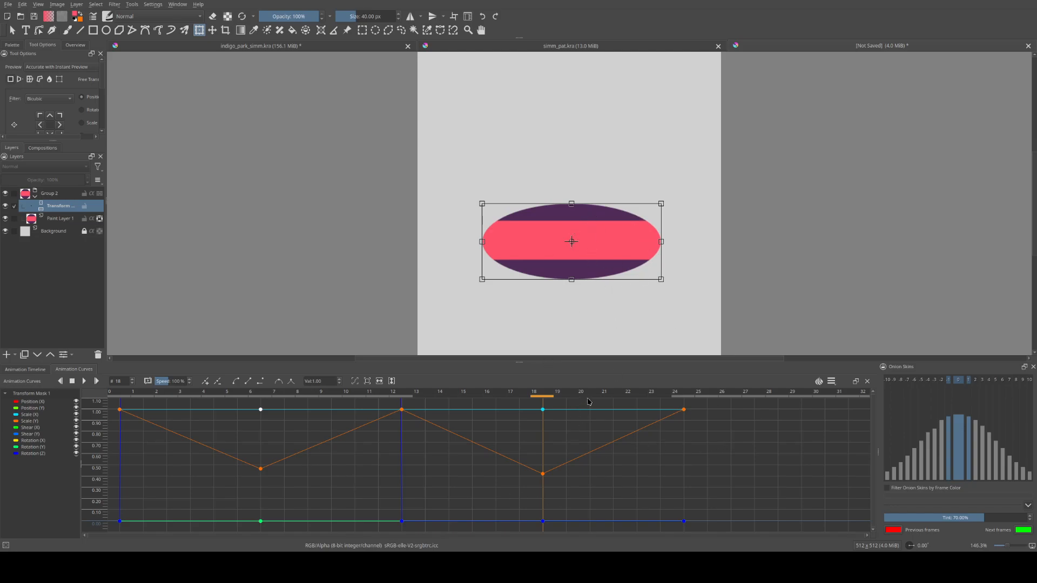
# Check the circle at frame 24, play the squash-and-rotate animation, and stop the playback
pyautogui.click(692, 399)
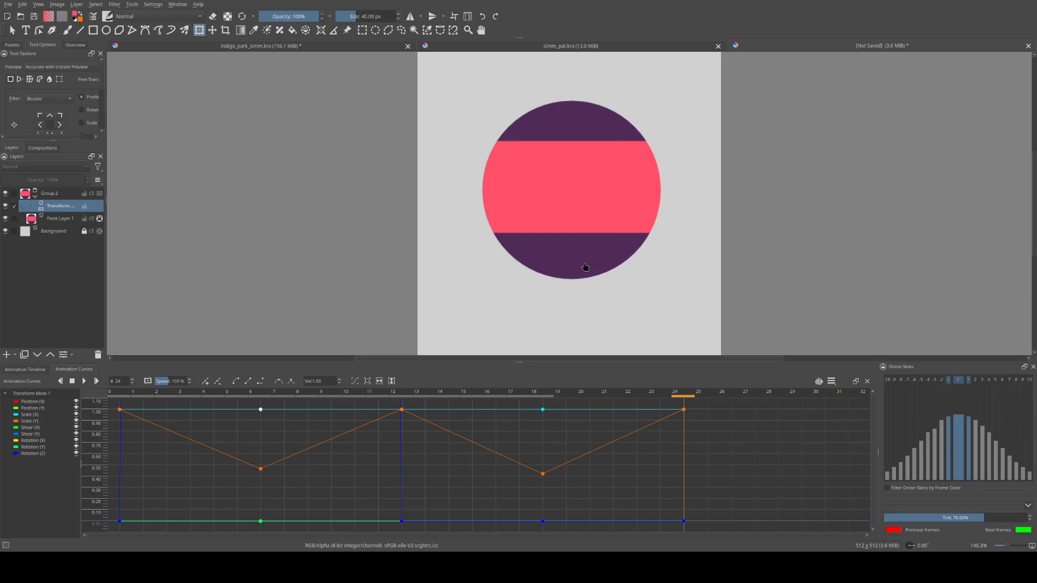
pyautogui.click(84, 381)
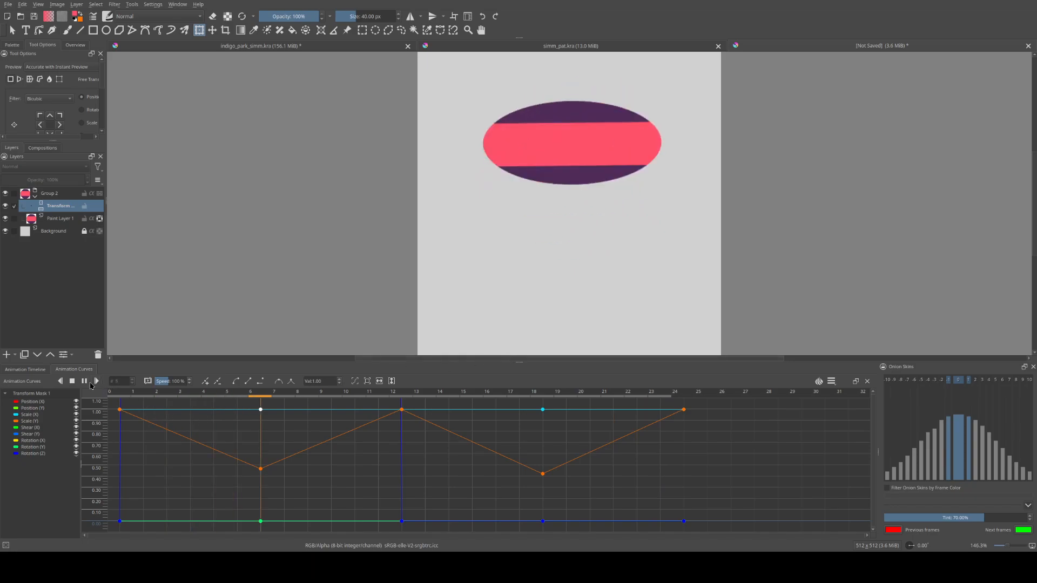
pyautogui.click(72, 382)
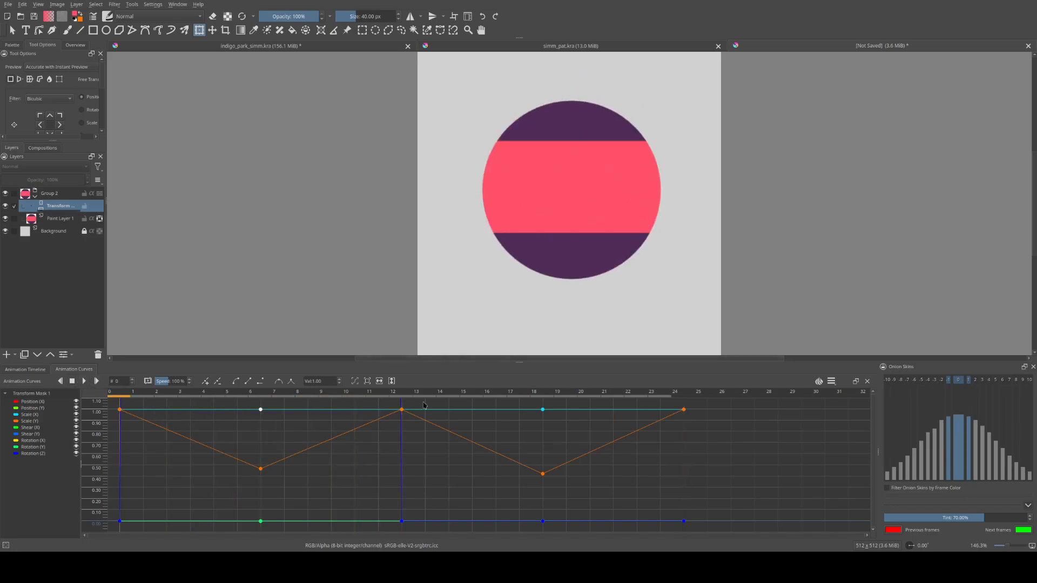
# At frame 18, shear the squashed circle vertically so its right side rises, and play the animation
pyautogui.click(681, 400)
pyautogui.click(543, 401)
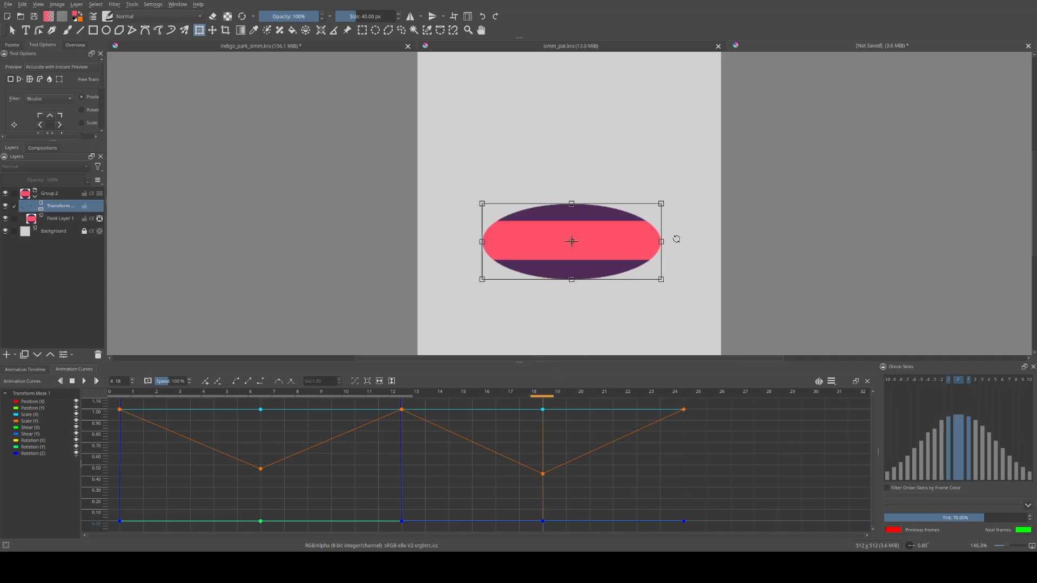
pyautogui.moveTo(659, 228); pyautogui.dragTo(650, 176)
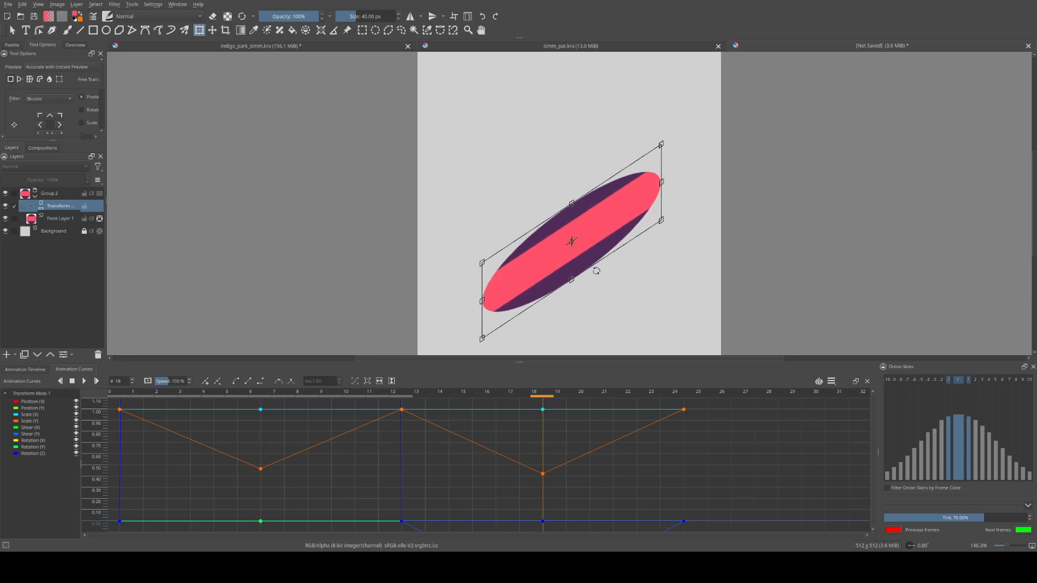
pyautogui.click(86, 381)
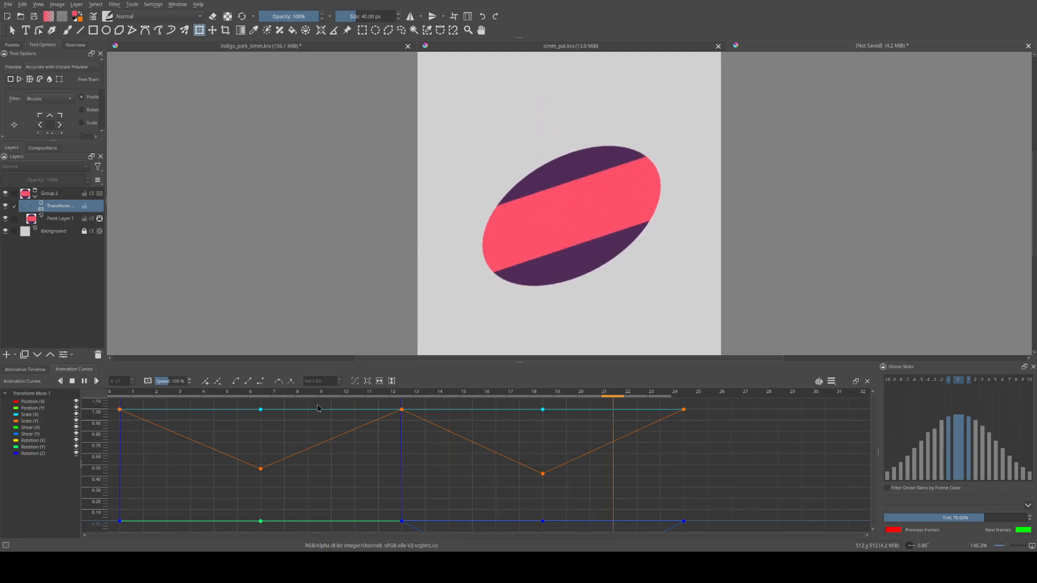
# Give the Scale (Y) keyframe at frame 6 Bezier interpolation and stretch its handle forward and slightly down to about frame 11
pyautogui.click(260, 469)
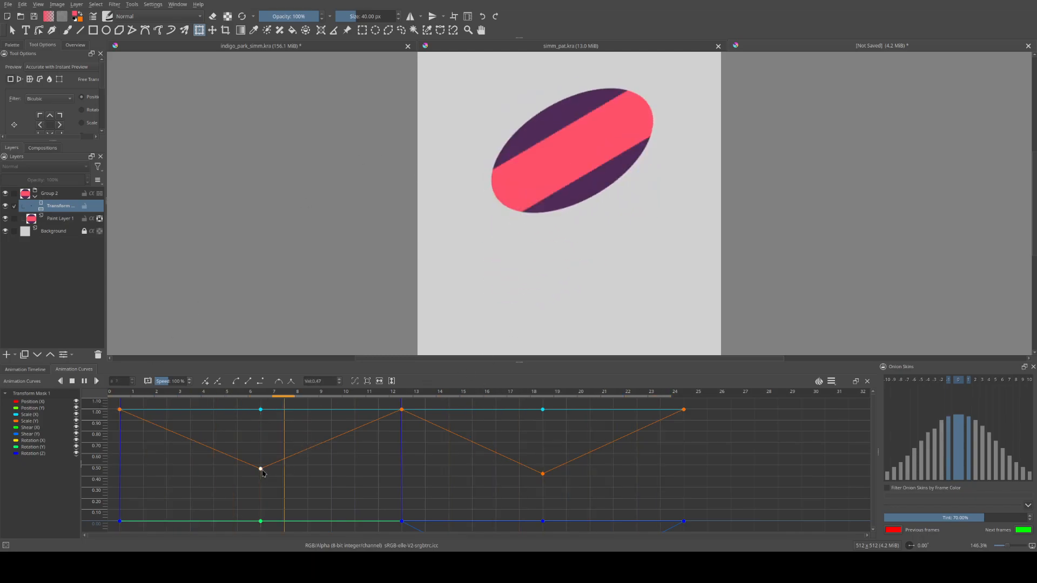
pyautogui.click(235, 380)
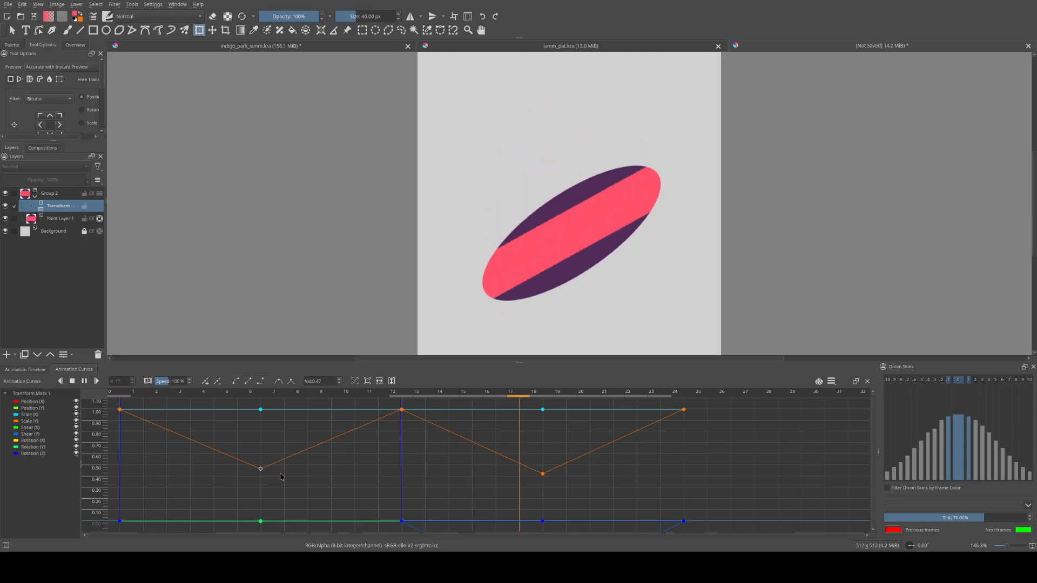
pyautogui.moveTo(260, 469); pyautogui.dragTo(290, 468)
pyautogui.moveTo(338, 482); pyautogui.dragTo(367, 491)
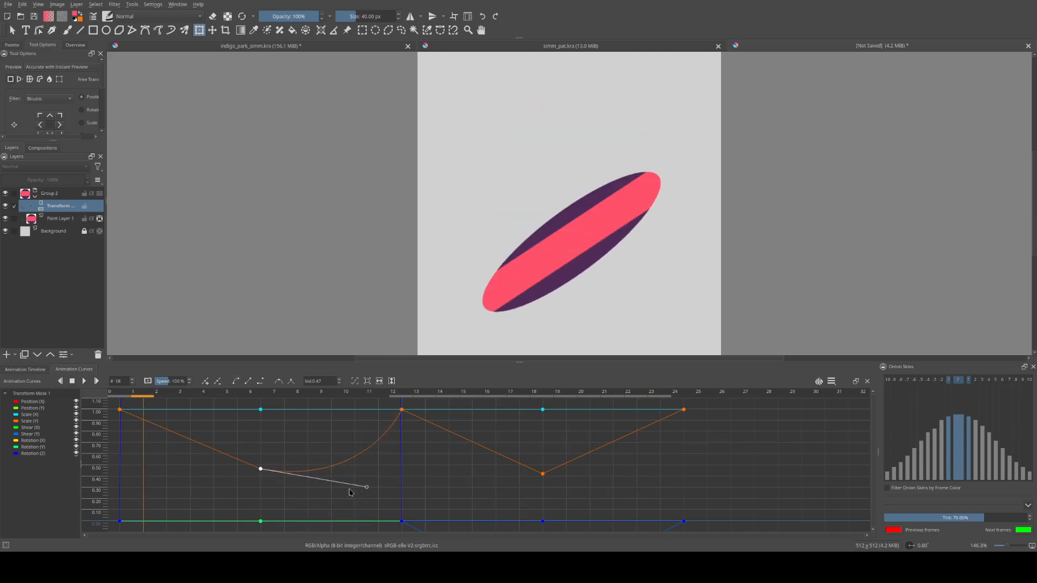
# Try to reshape the Scale (Y) curve from its frame 12 keyframe, and undo the change
pyautogui.click(169, 446)
pyautogui.click(235, 381)
pyautogui.click(432, 443)
pyautogui.click(31, 421)
pyautogui.click(402, 410)
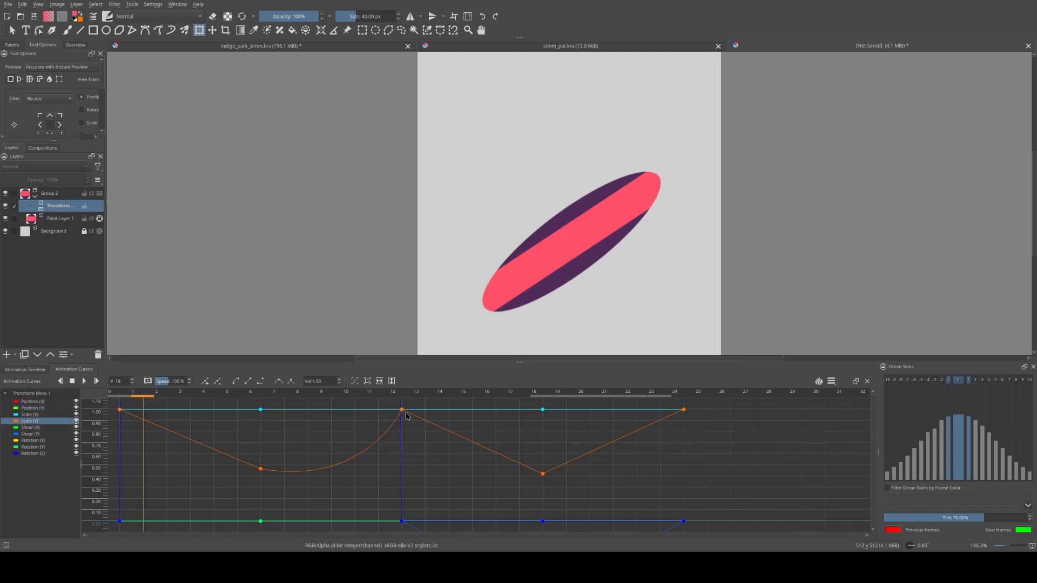
pyautogui.moveTo(403, 413); pyautogui.dragTo(436, 440)
pyautogui.click(483, 16)
# Hide every transform mask channel in the animation curves except Scale (Y)
pyautogui.click(76, 414)
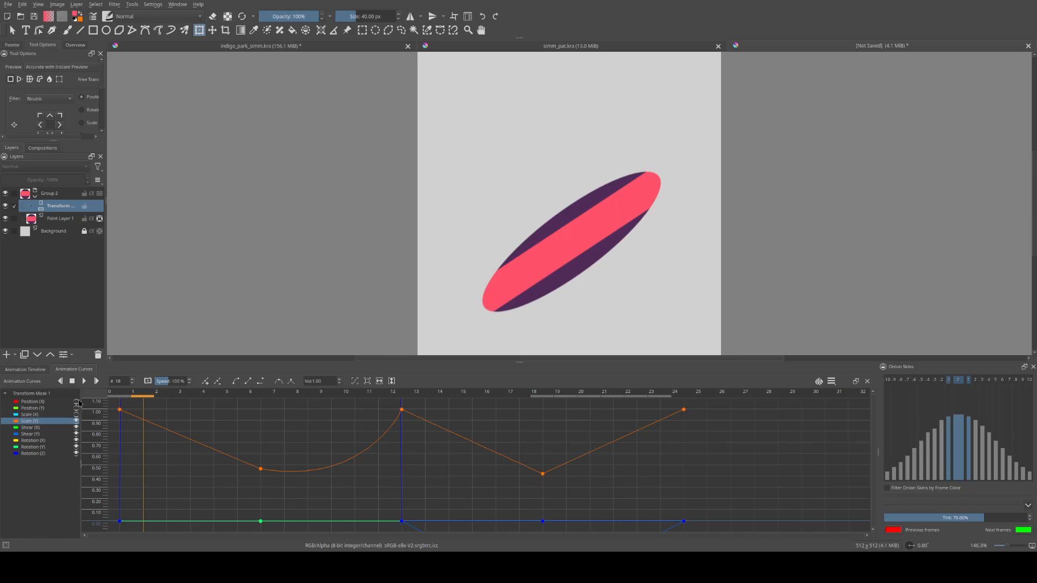
pyautogui.click(76, 453)
pyautogui.click(77, 447)
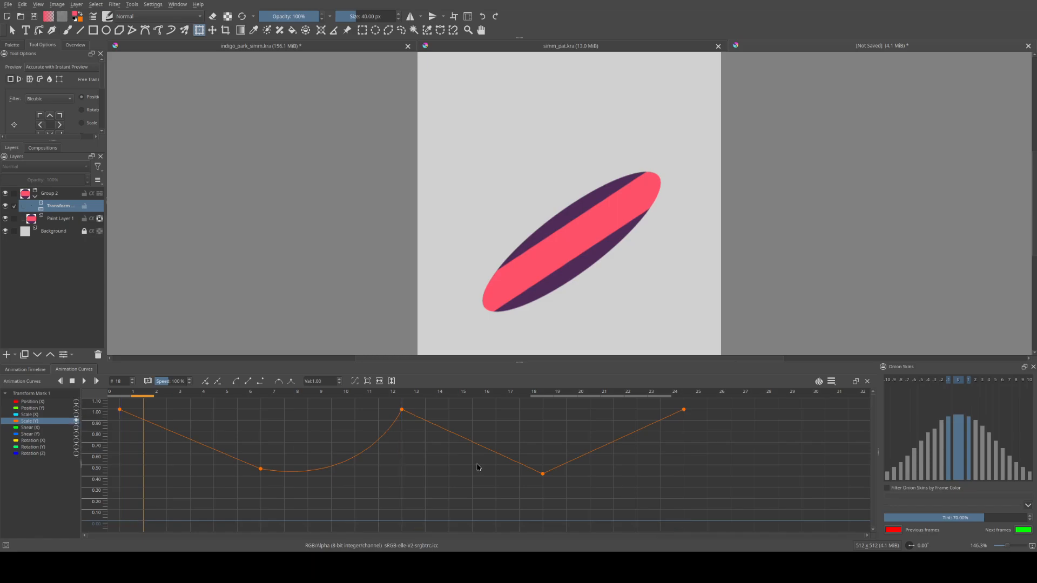
# Smooth the Scale (Y) curve at frame 12 by extending its handle almost horizontally to about frame 15, and play the animation
pyautogui.click(402, 410)
pyautogui.moveTo(401, 410); pyautogui.dragTo(469, 409)
pyautogui.click(84, 382)
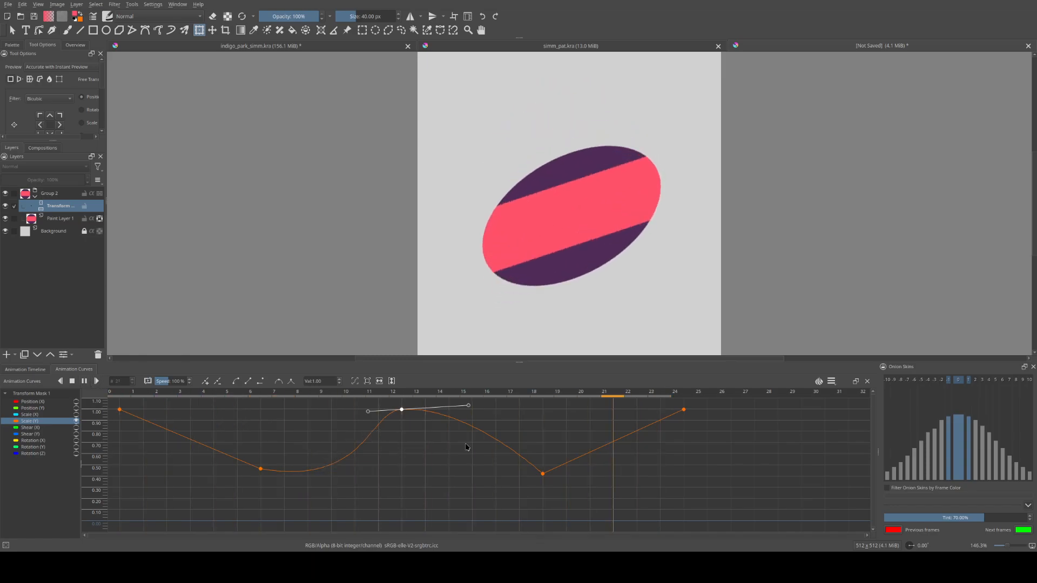
# Swing the frame 12 keyframe's forward handle steeply downward, stop the playback, and go to frame 14
pyautogui.moveTo(470, 407); pyautogui.dragTo(444, 481)
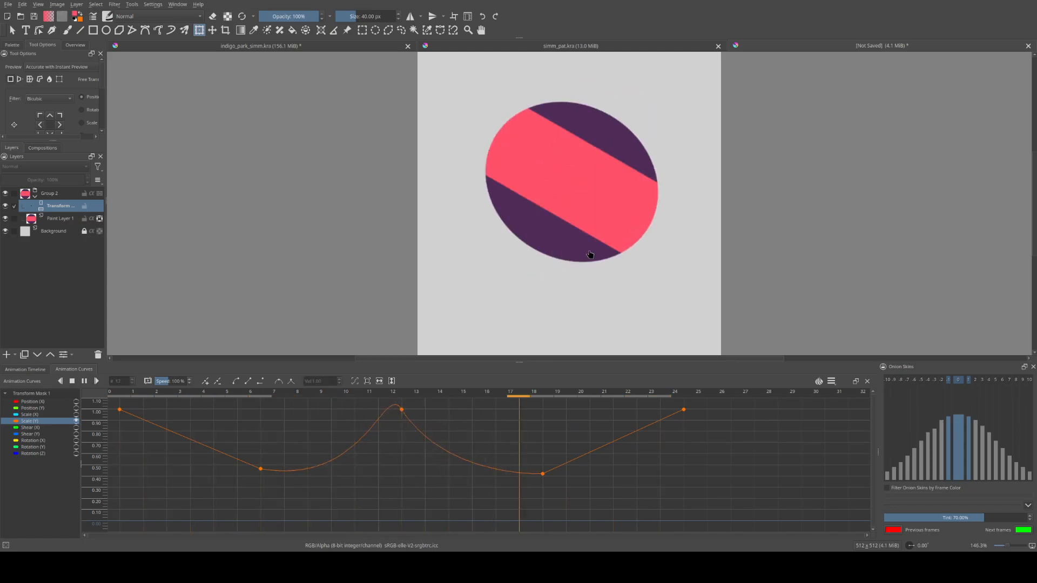
pyautogui.press('space')
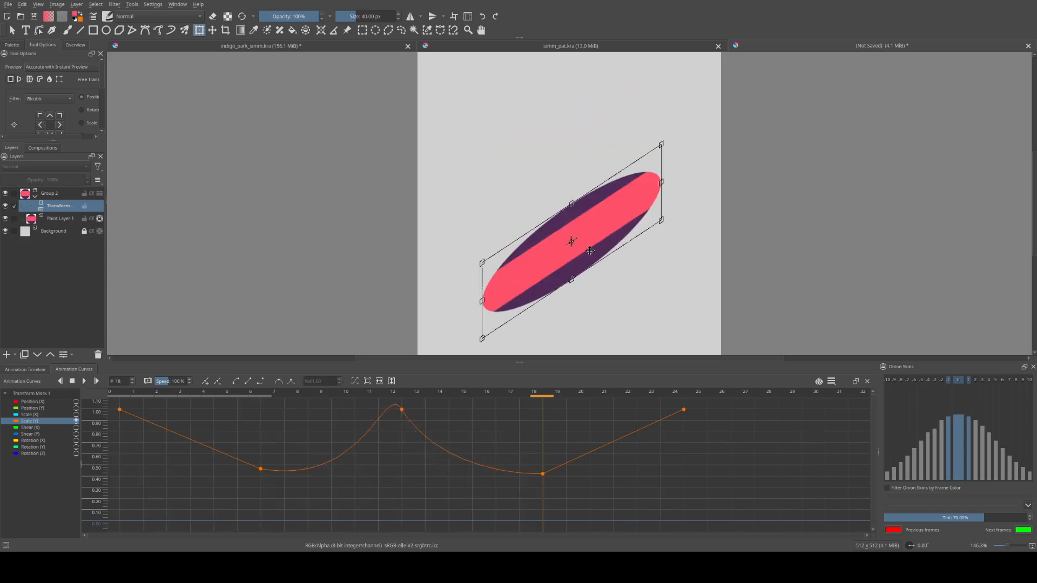
pyautogui.click(455, 393)
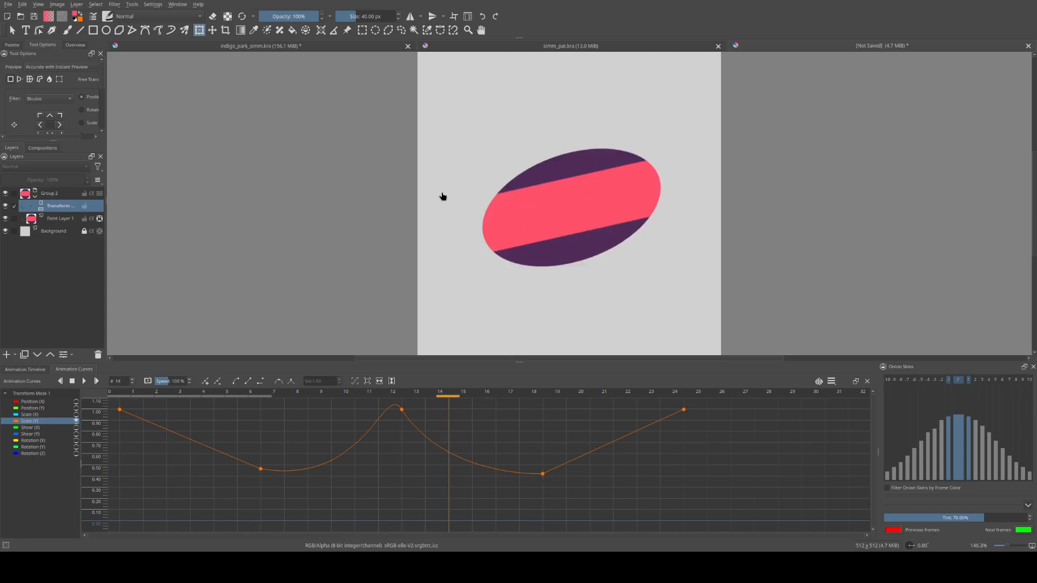